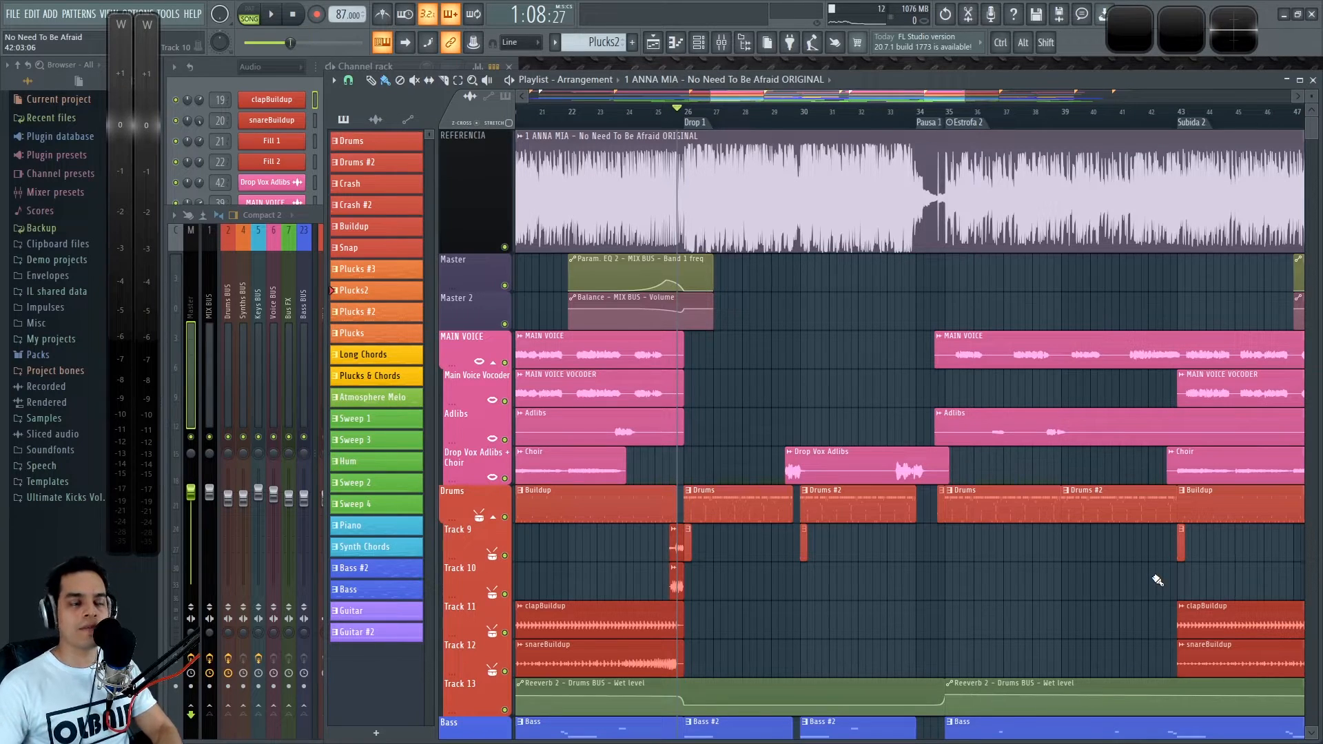
- Open the mixer and look through individual tracks, including Kick, Clap, Master and ClapLoop
{"action": "key", "text": "F9"}
{"action": "left_click", "coordinate": [456, 266]}
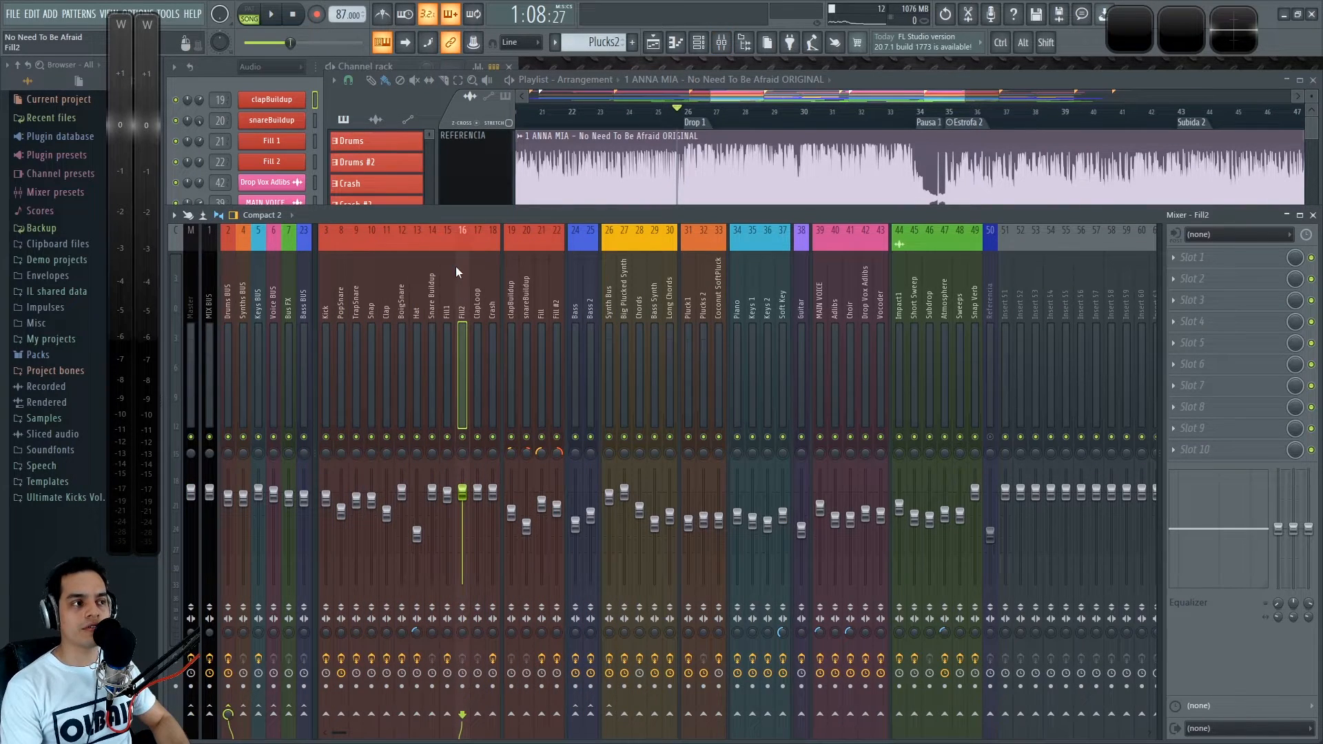
{"action": "left_click", "coordinate": [323, 286]}
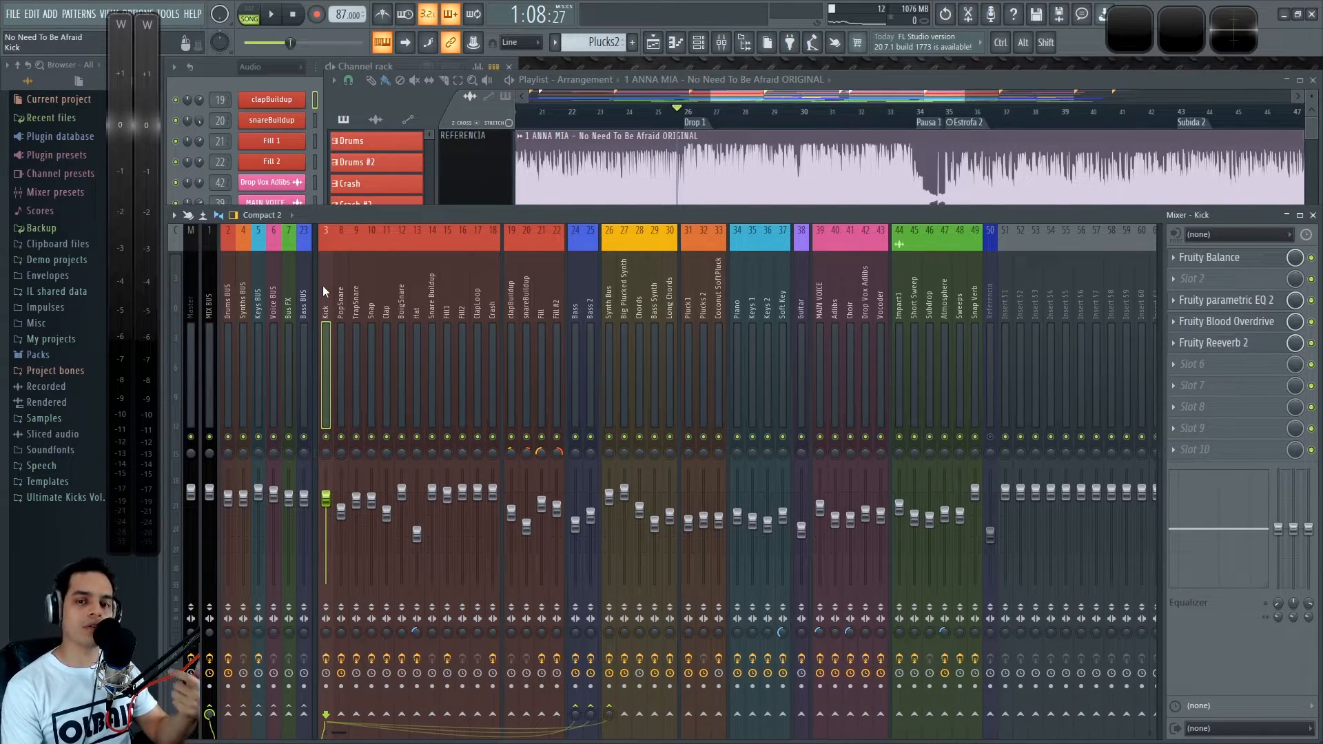
{"action": "left_click", "coordinate": [384, 299]}
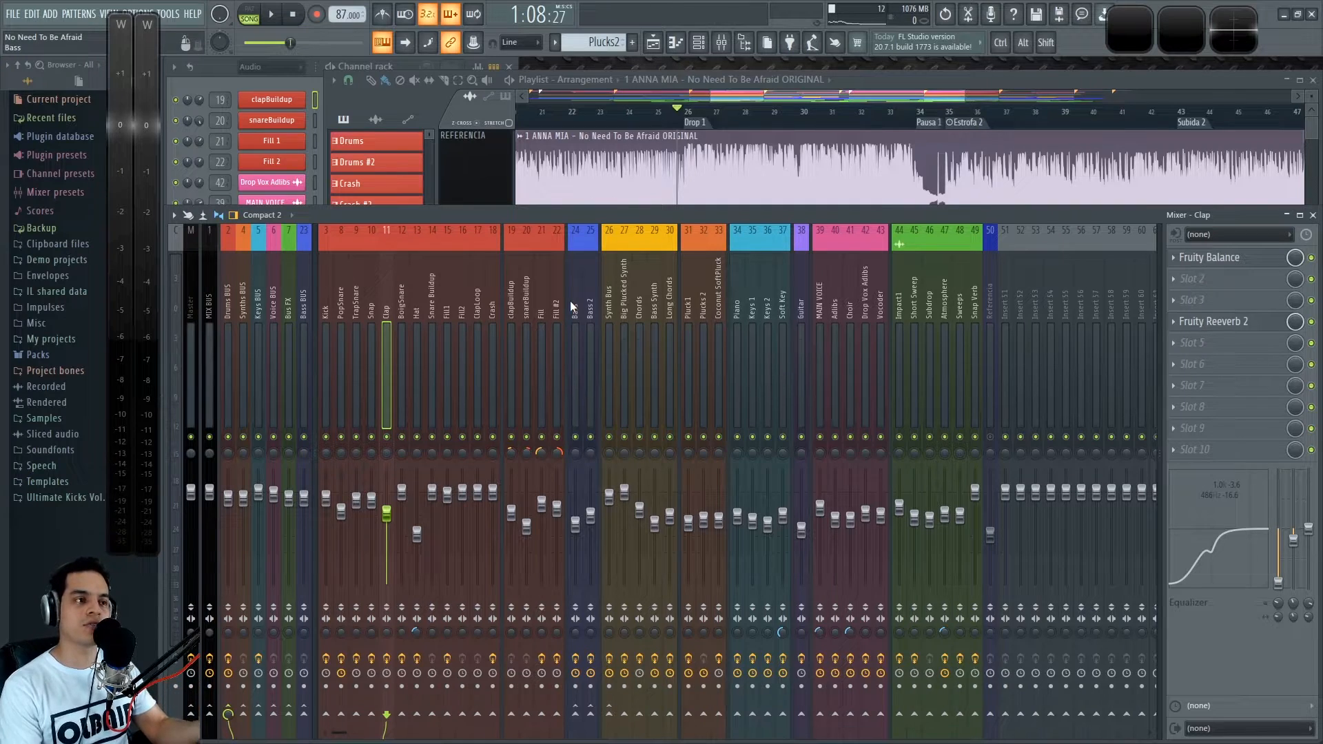
{"action": "left_click", "coordinate": [187, 288]}
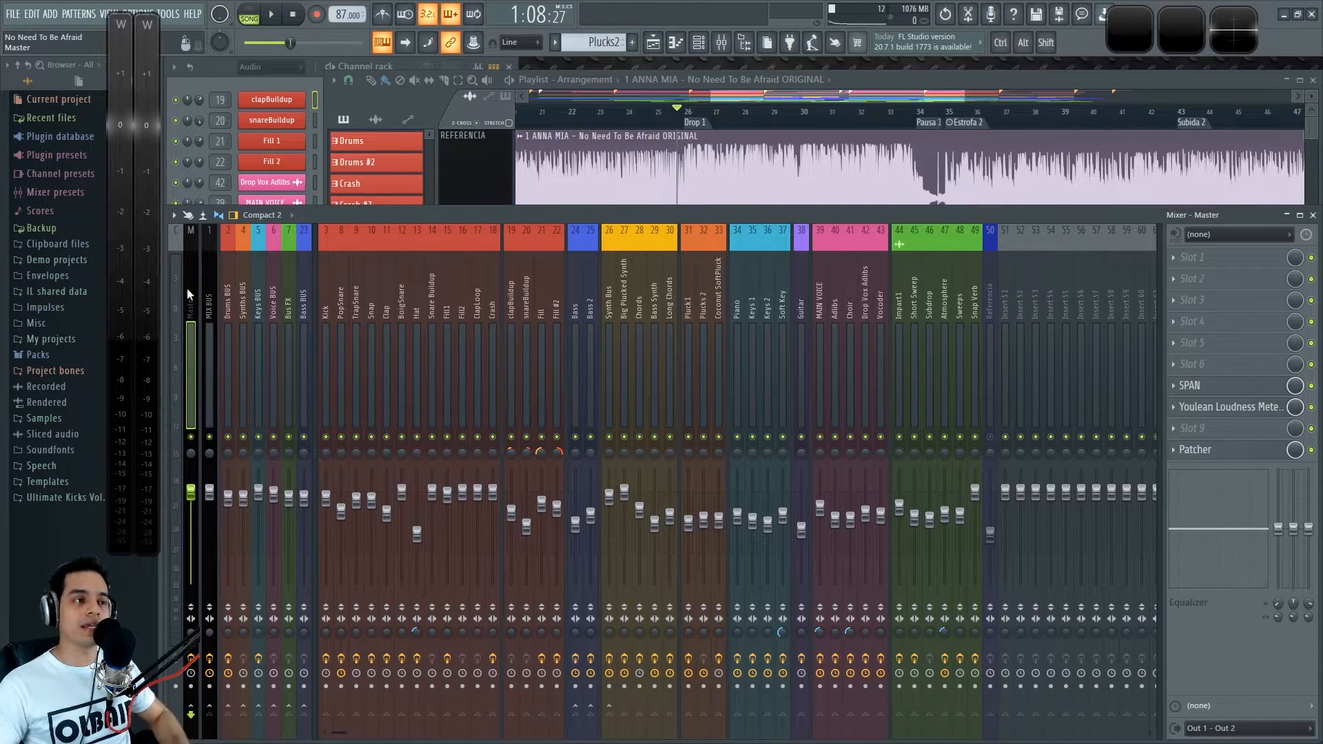
{"action": "left_click", "coordinate": [402, 290]}
{"action": "left_click", "coordinate": [479, 295]}
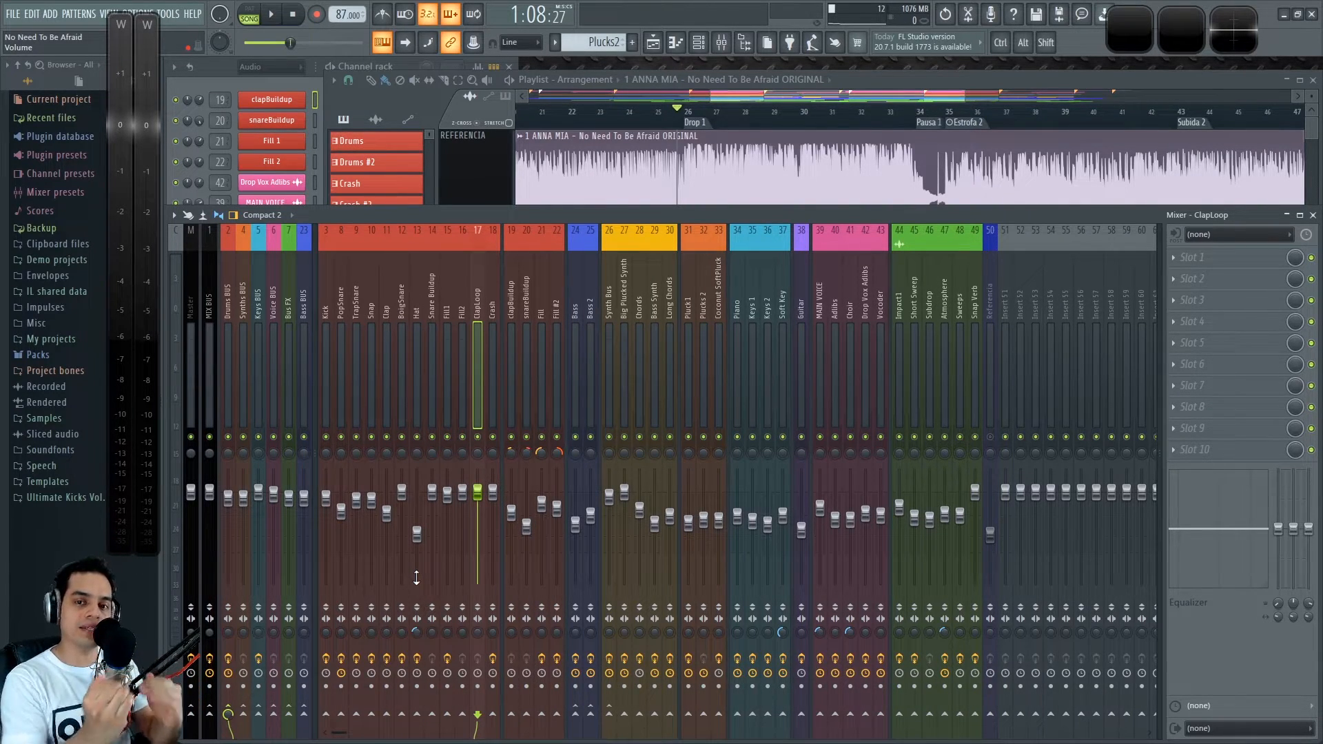
- Open the Maximus plugin on the MIX BUS track, enlarge its window and place it over the playlist
{"action": "left_click", "coordinate": [192, 303]}
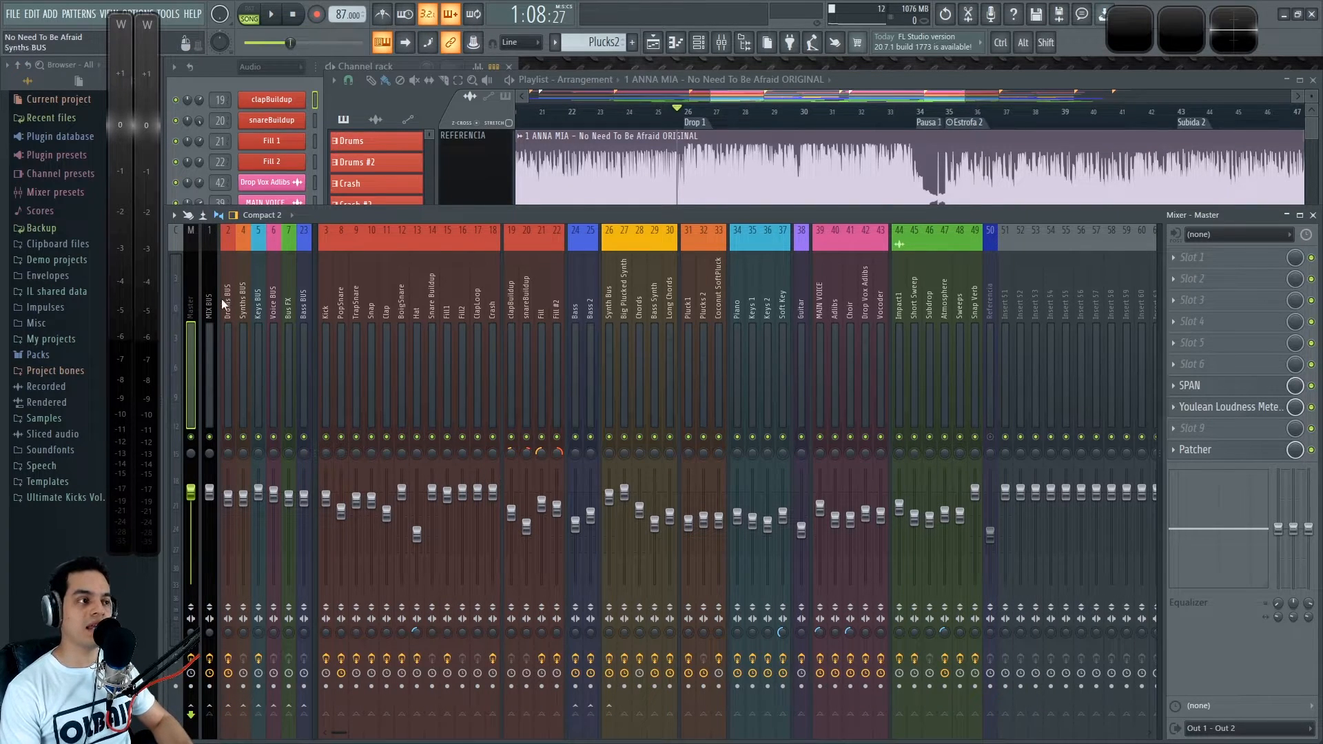
{"action": "key", "text": "Right"}
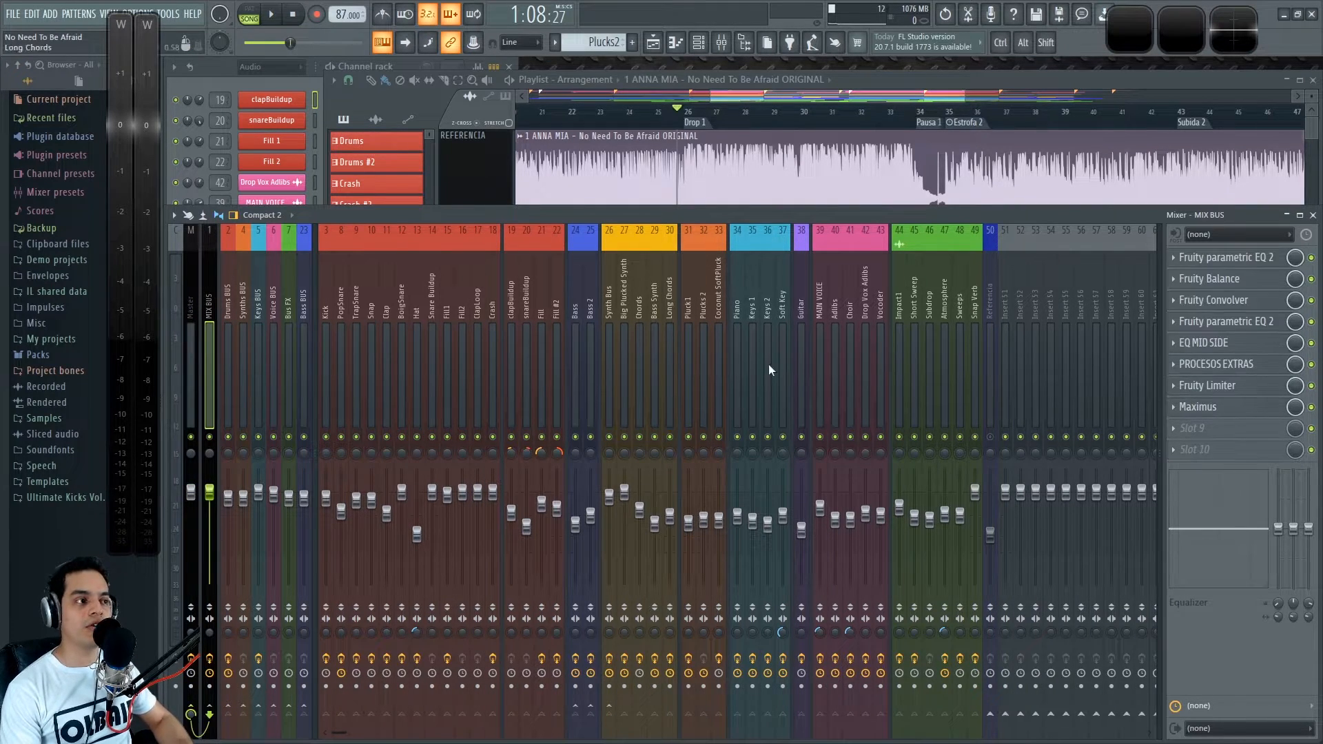
{"action": "left_click", "coordinate": [1248, 411]}
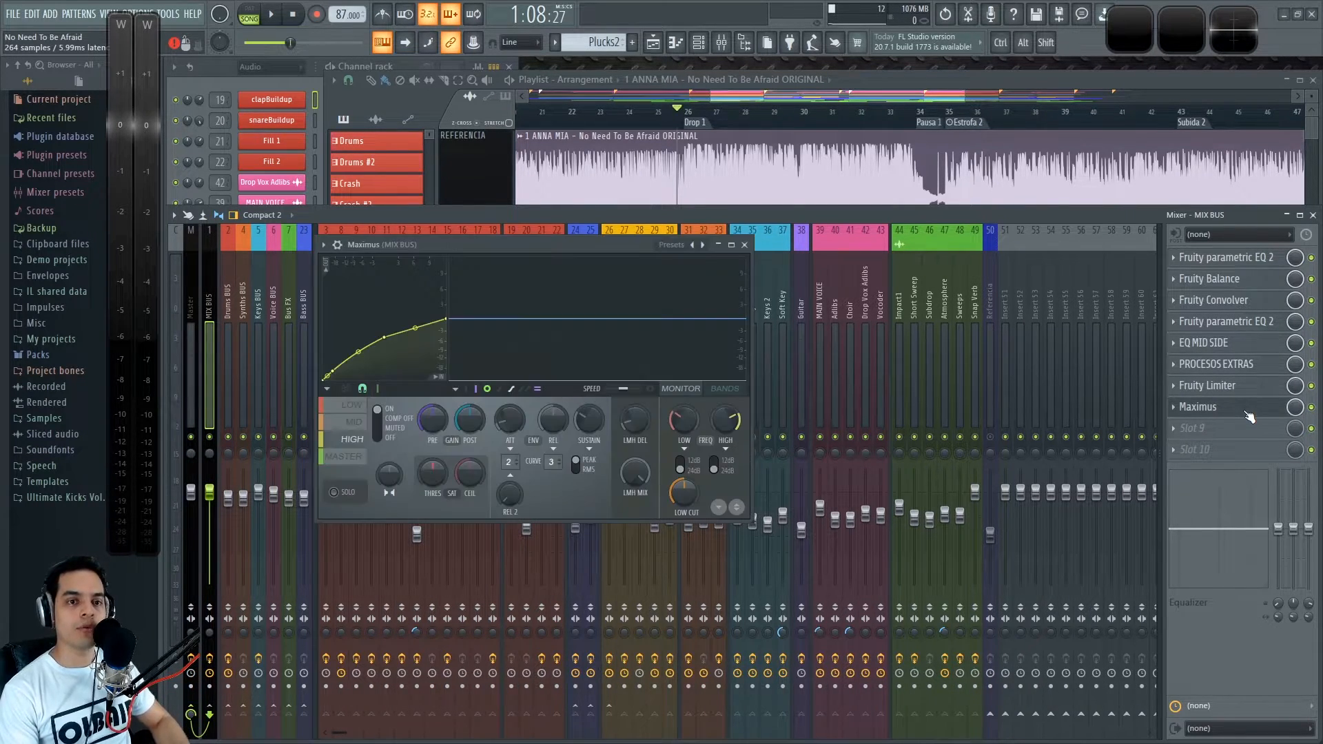
{"action": "left_click_drag", "start_coordinate": [522, 246], "coordinate": [699, 128]}
{"action": "left_click_drag", "start_coordinate": [921, 402], "coordinate": [1167, 620]}
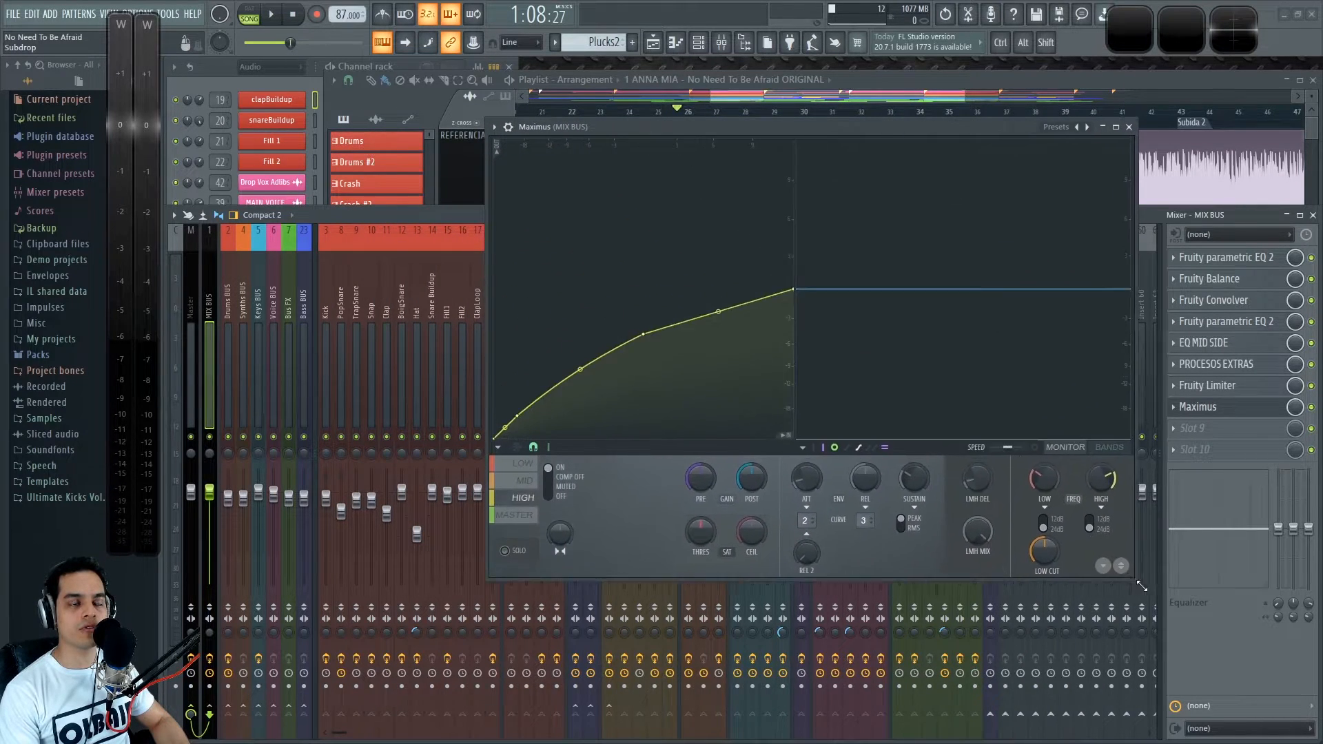
{"action": "left_click_drag", "start_coordinate": [794, 132], "coordinate": [751, 133]}
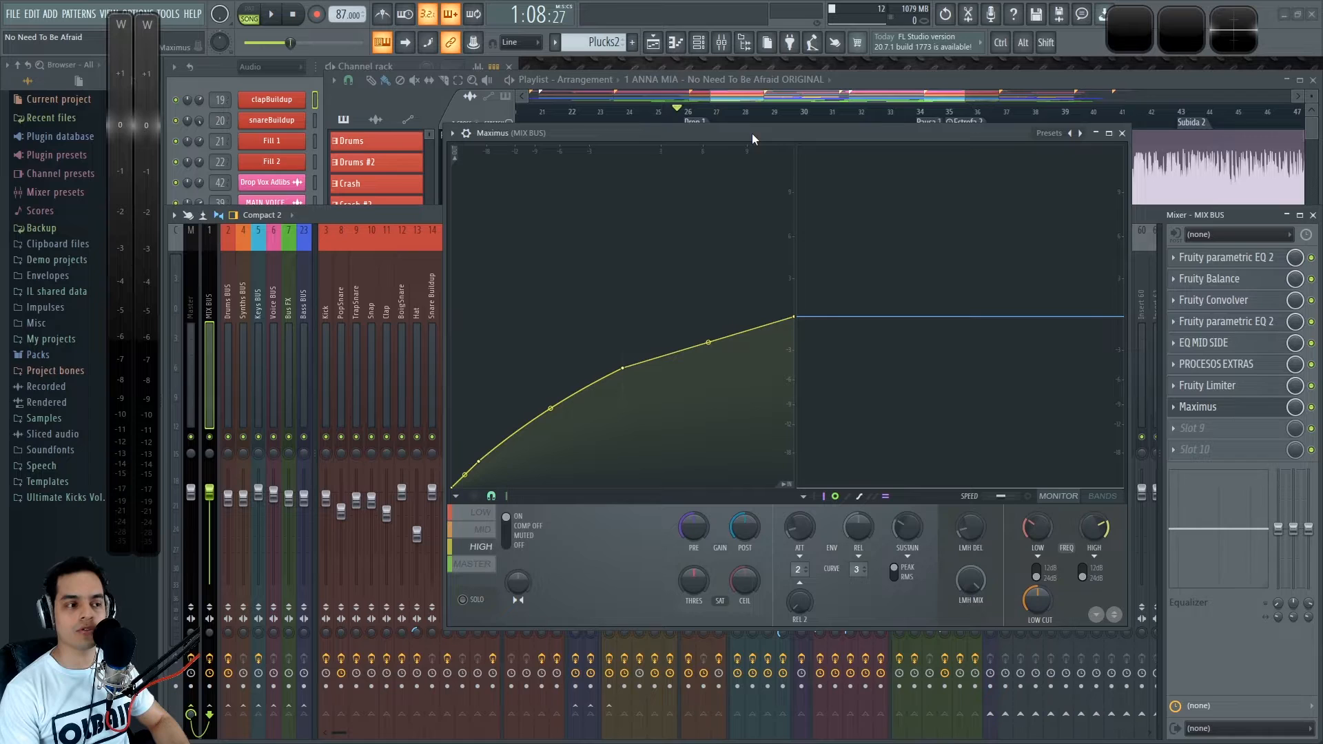
- Listen to the song from Drop 1 with the MIX BUS effects bypassed
{"action": "key", "text": "space"}
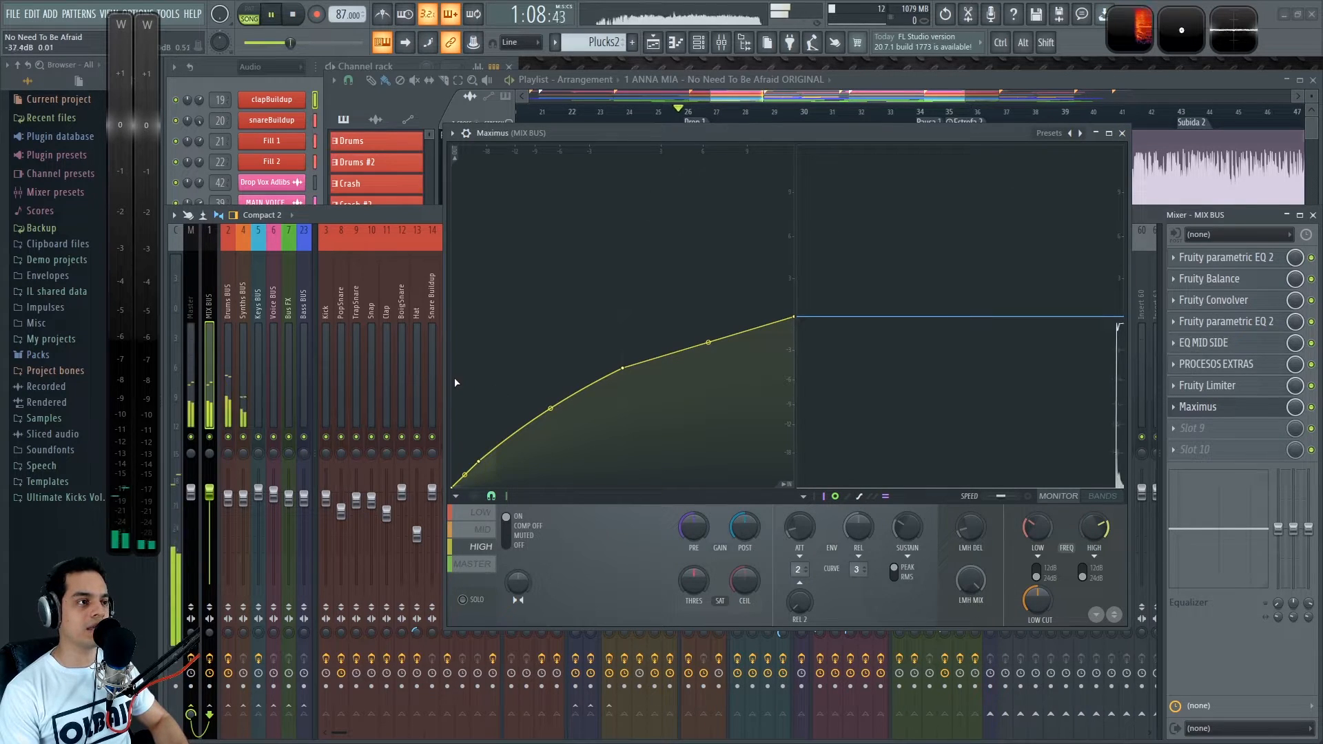
{"action": "left_click", "coordinate": [294, 19]}
{"action": "left_click", "coordinate": [294, 20]}
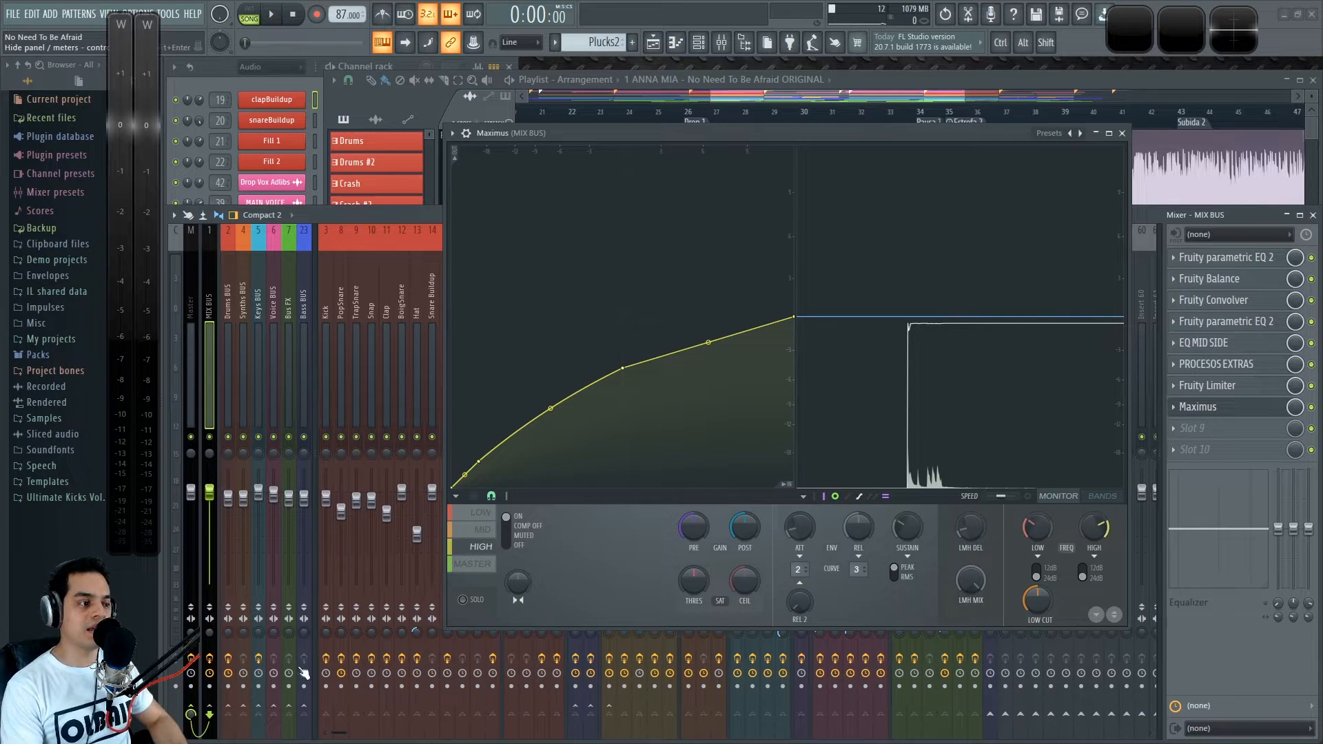
{"action": "left_click", "coordinate": [210, 659]}
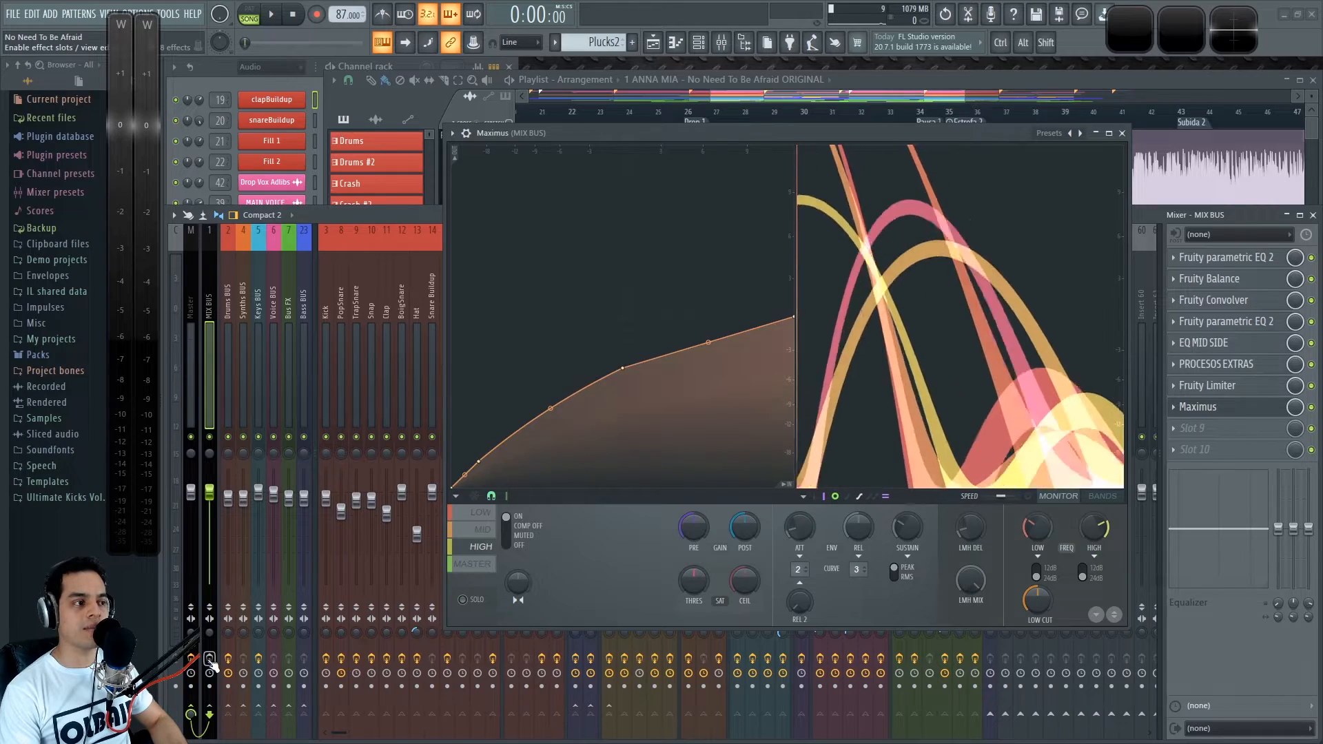
{"action": "key", "text": "space"}
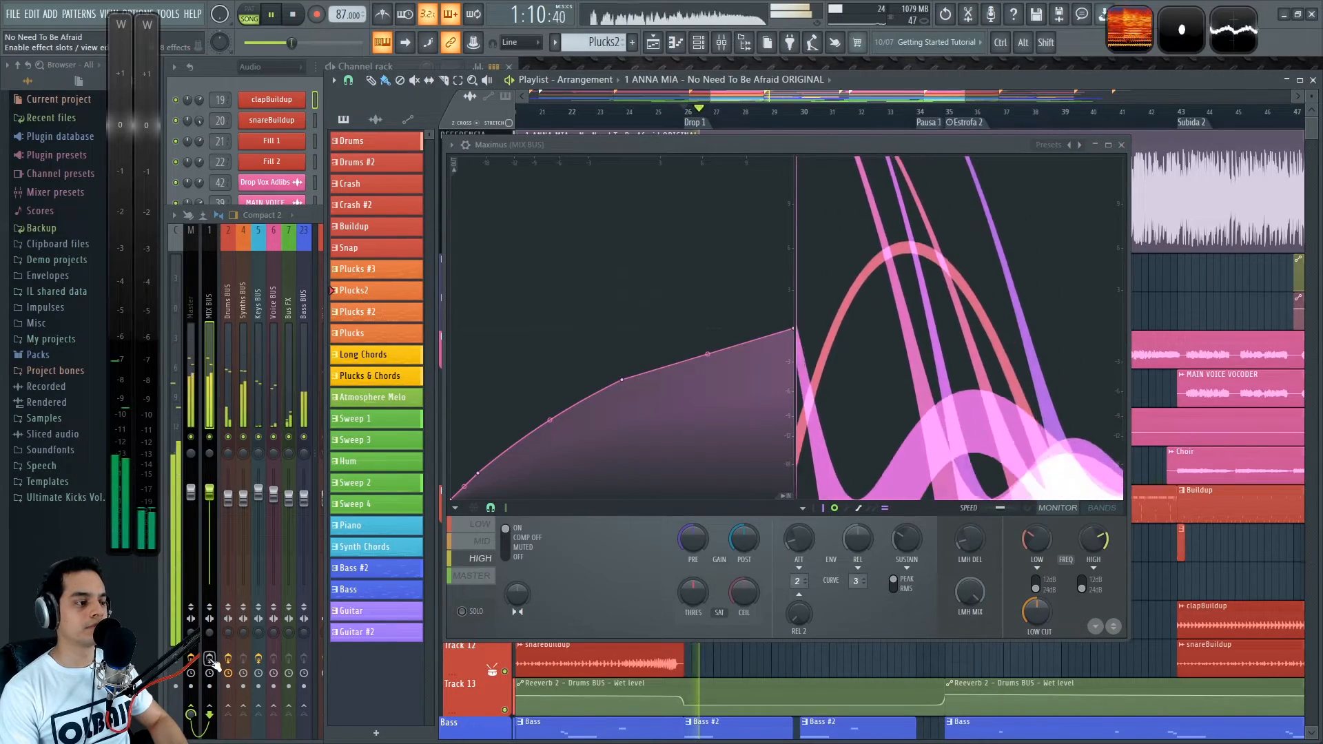
{"action": "key", "text": "space"}
{"action": "key", "text": "space"}
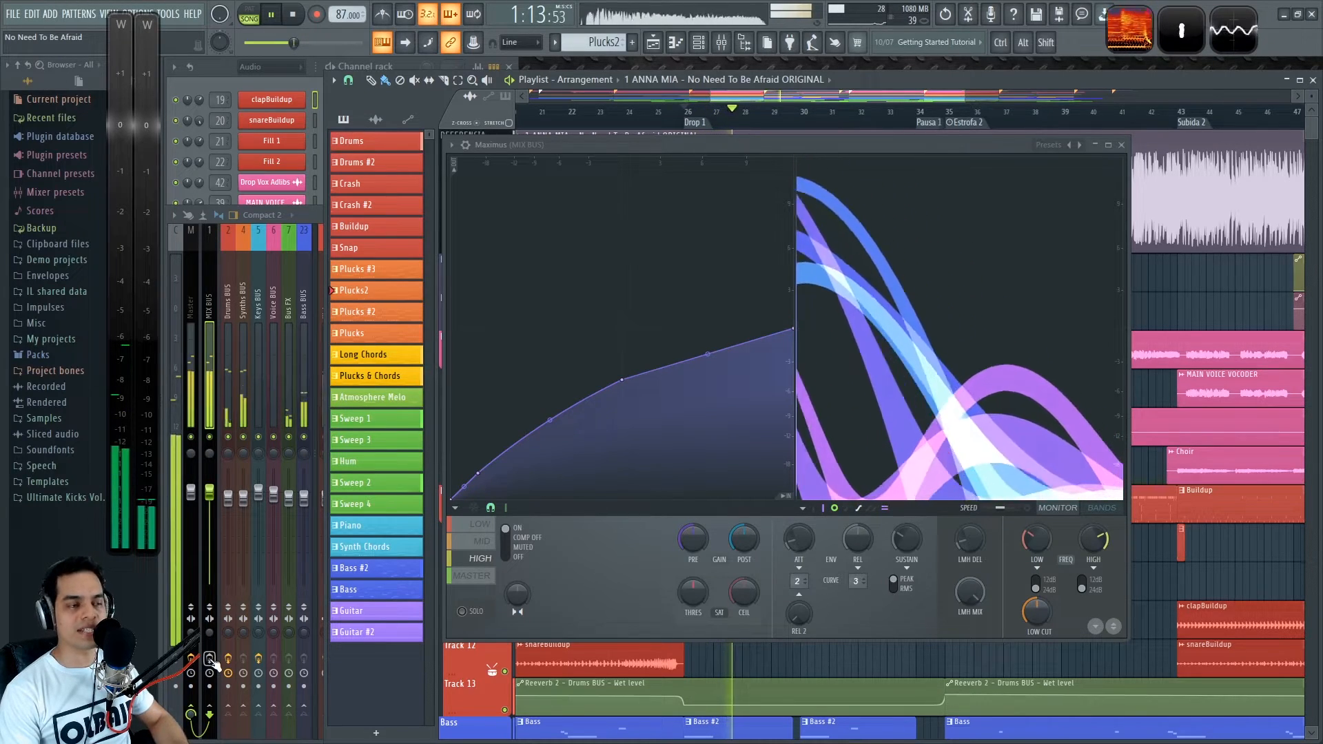
- Compare the drop with the MIX BUS effects switched on and off, leaving them enabled and playback stopped
{"action": "left_click", "coordinate": [211, 659]}
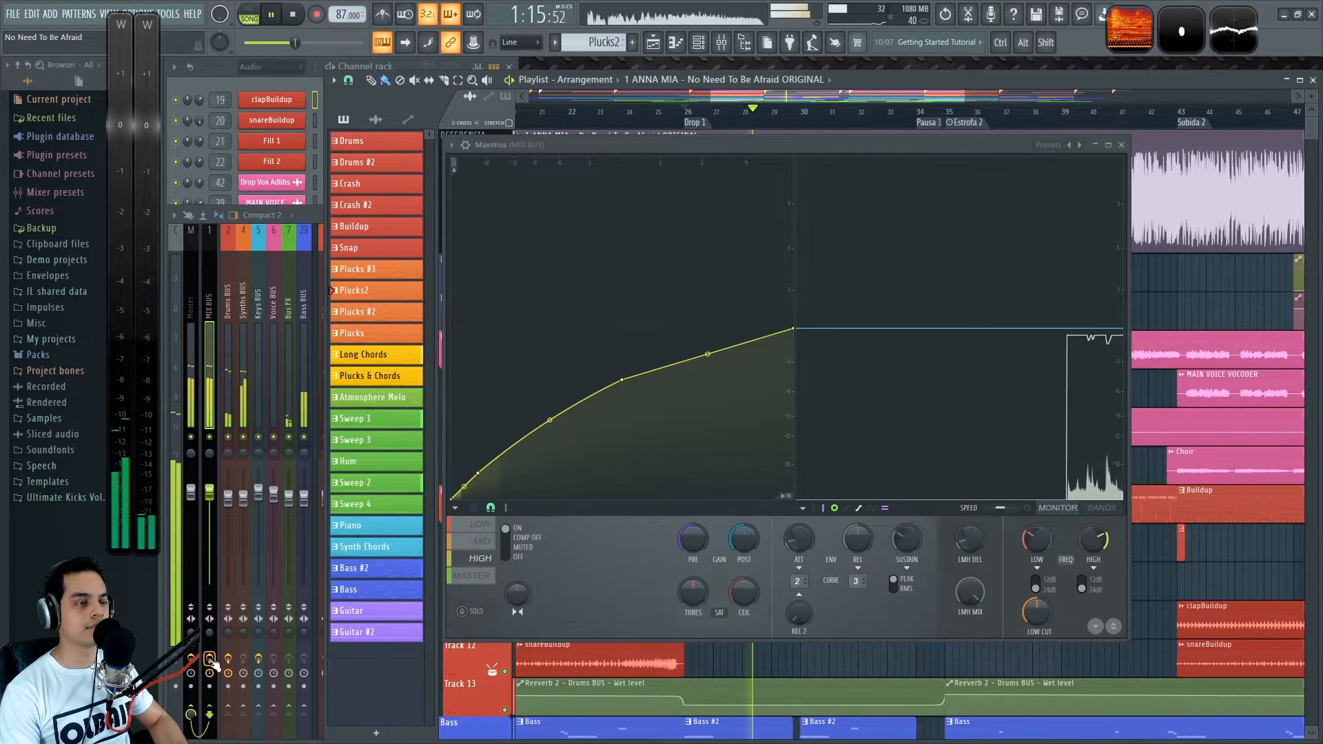
{"action": "key", "text": "space"}
{"action": "key", "text": "space"}
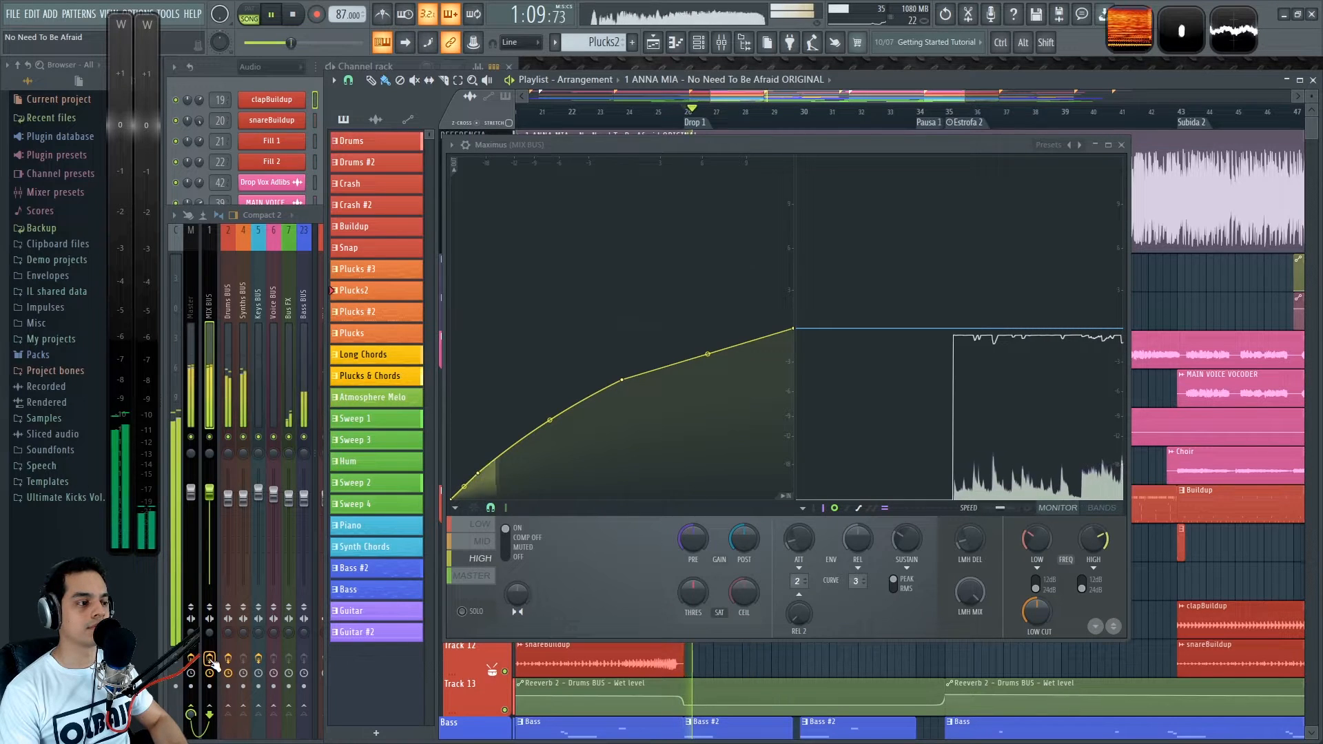
{"action": "left_click", "coordinate": [210, 659]}
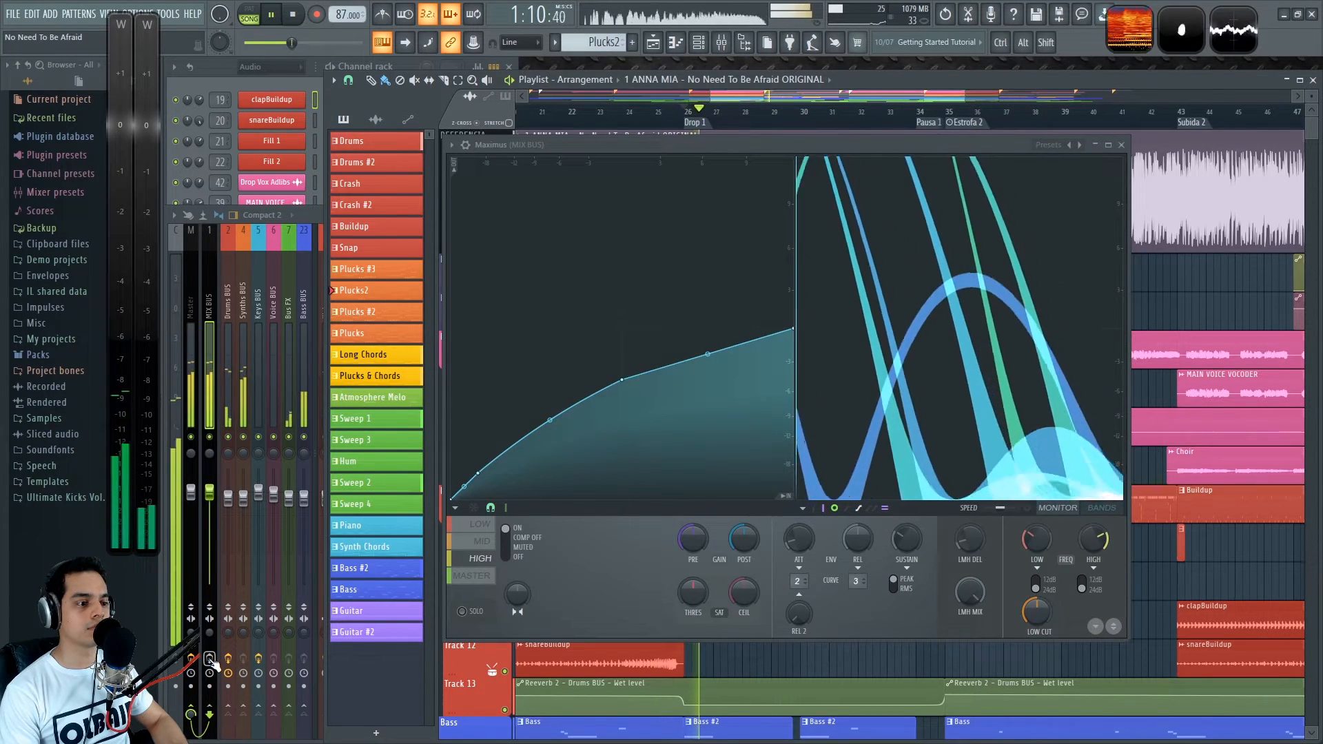
{"action": "left_click", "coordinate": [210, 659]}
{"action": "key", "text": "space"}
{"action": "key", "text": "space"}
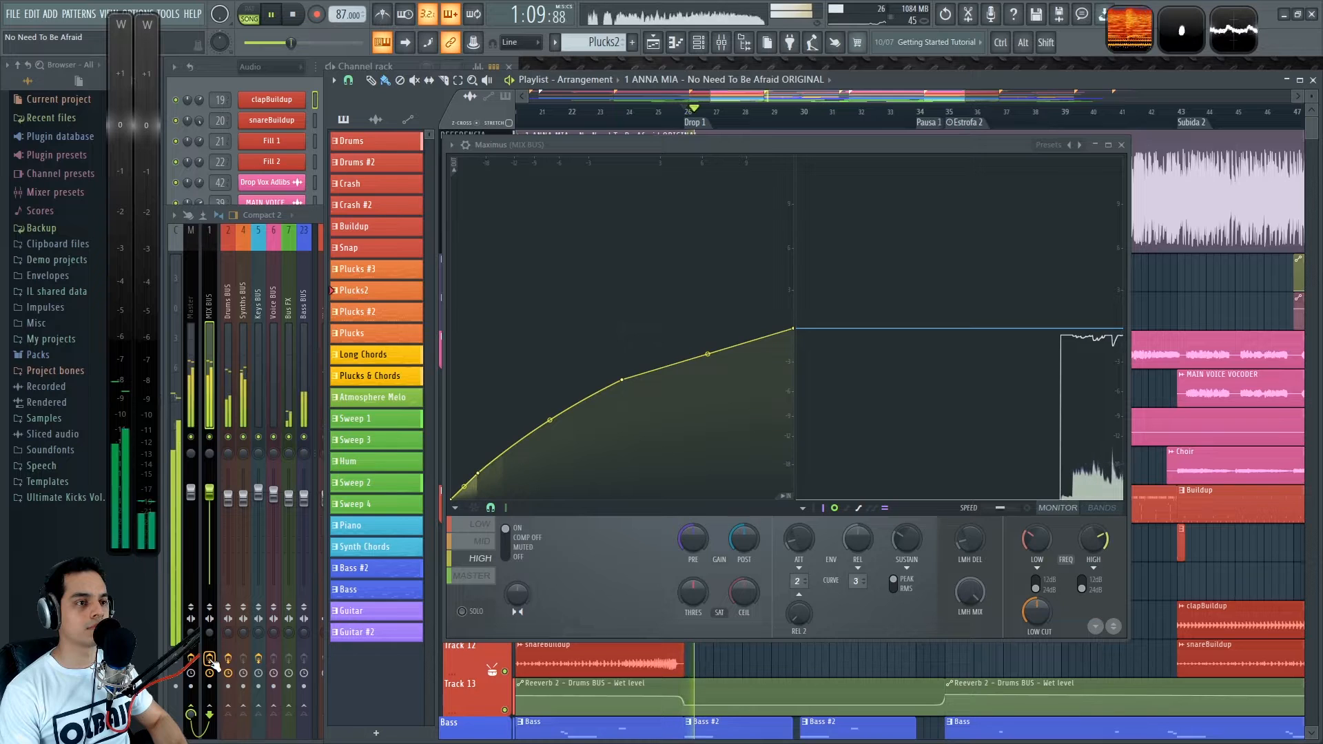
{"action": "key", "text": "space"}
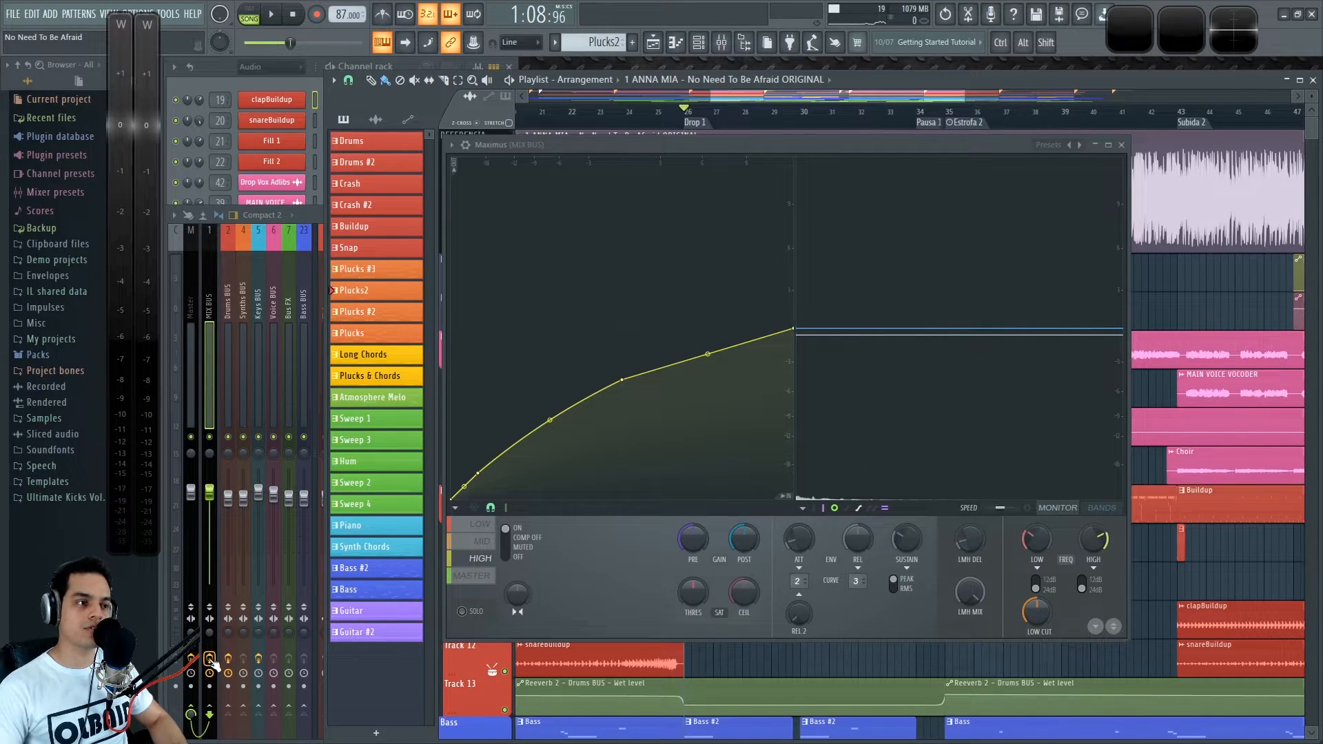
- Play the drop and solo Maximus's mid and low bands in turn, ending on the unsoloed low band with playback stopped
{"action": "key", "text": "space"}
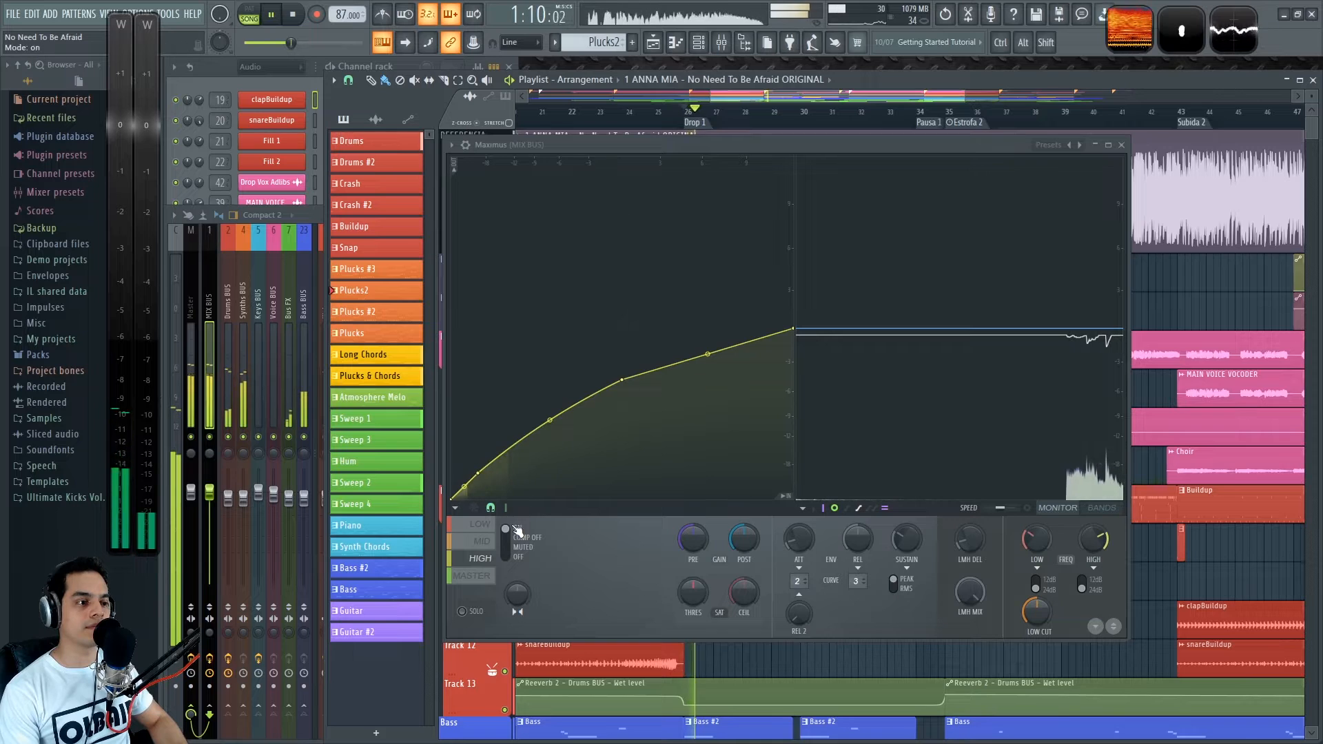
{"action": "left_click", "coordinate": [482, 541]}
{"action": "left_click", "coordinate": [472, 612]}
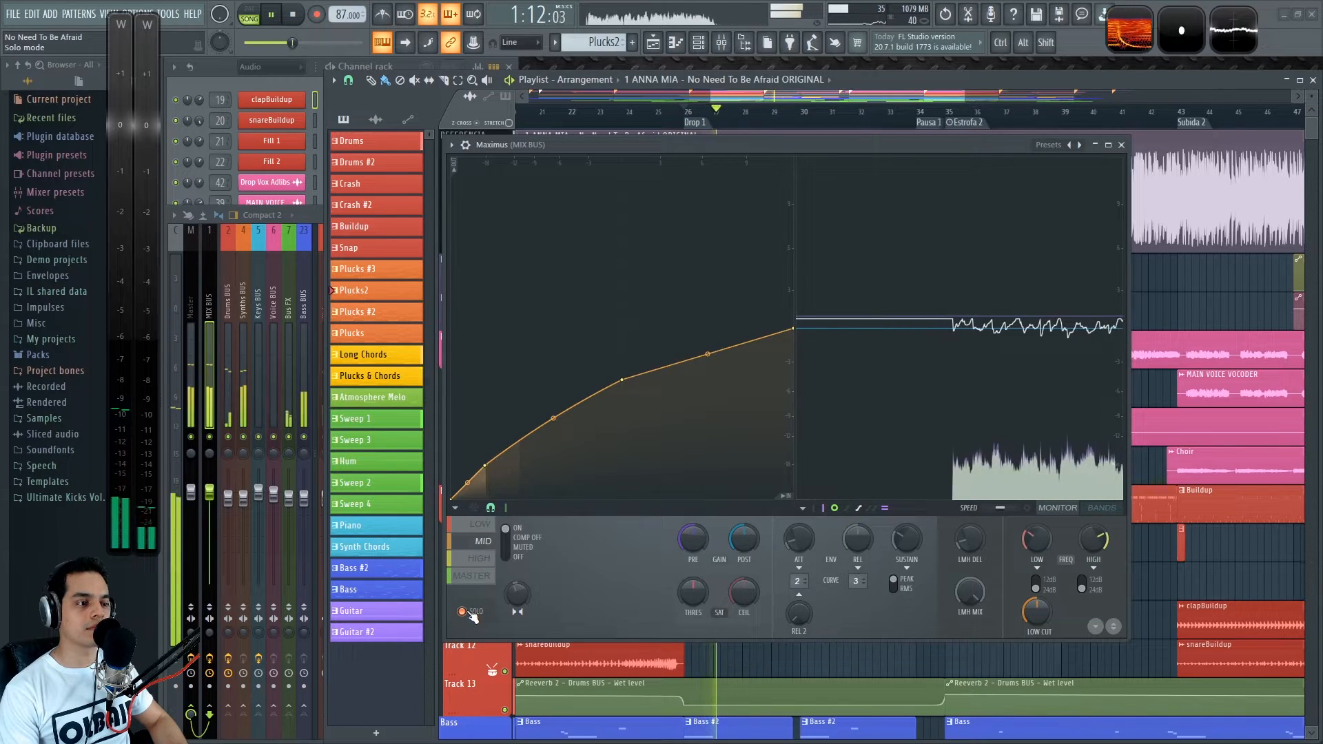
{"action": "left_click", "coordinate": [471, 612]}
{"action": "left_click", "coordinate": [483, 525]}
{"action": "left_click", "coordinate": [465, 613]}
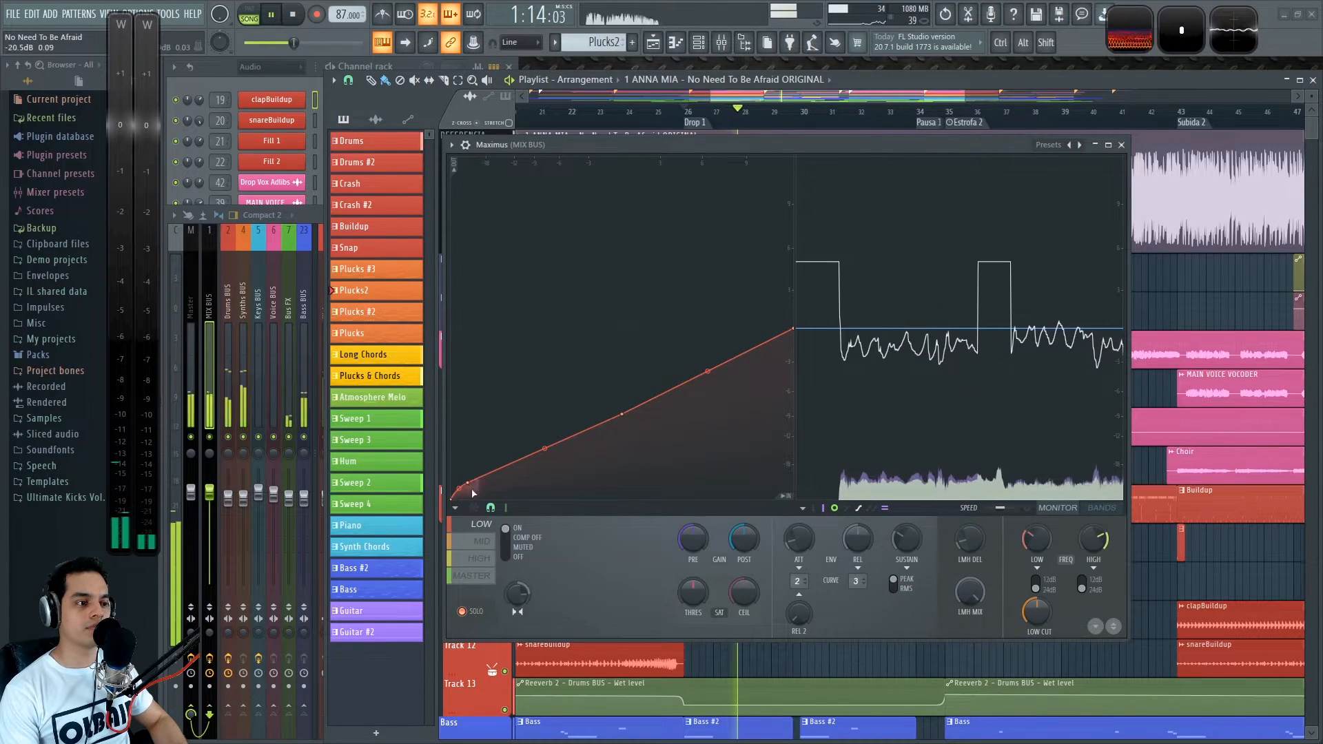
{"action": "left_click", "coordinate": [472, 611]}
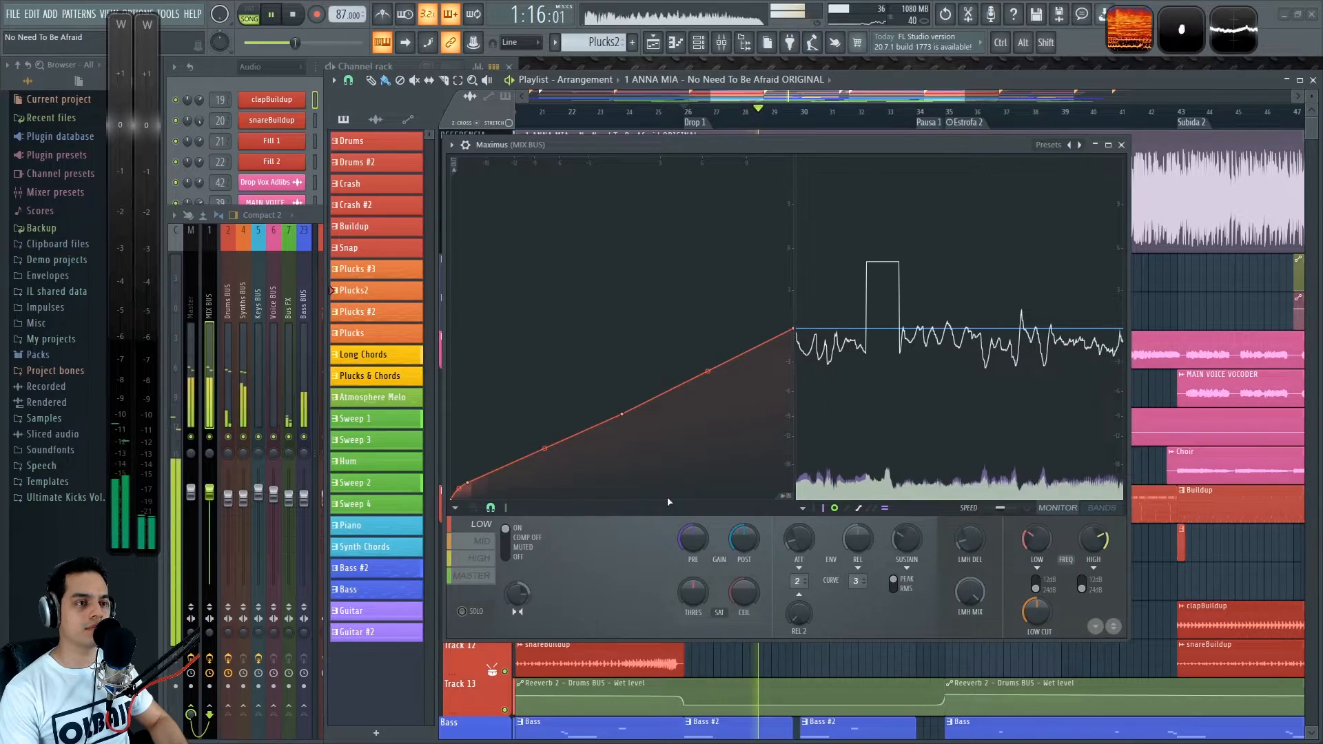
{"action": "left_click", "coordinate": [1130, 29]}
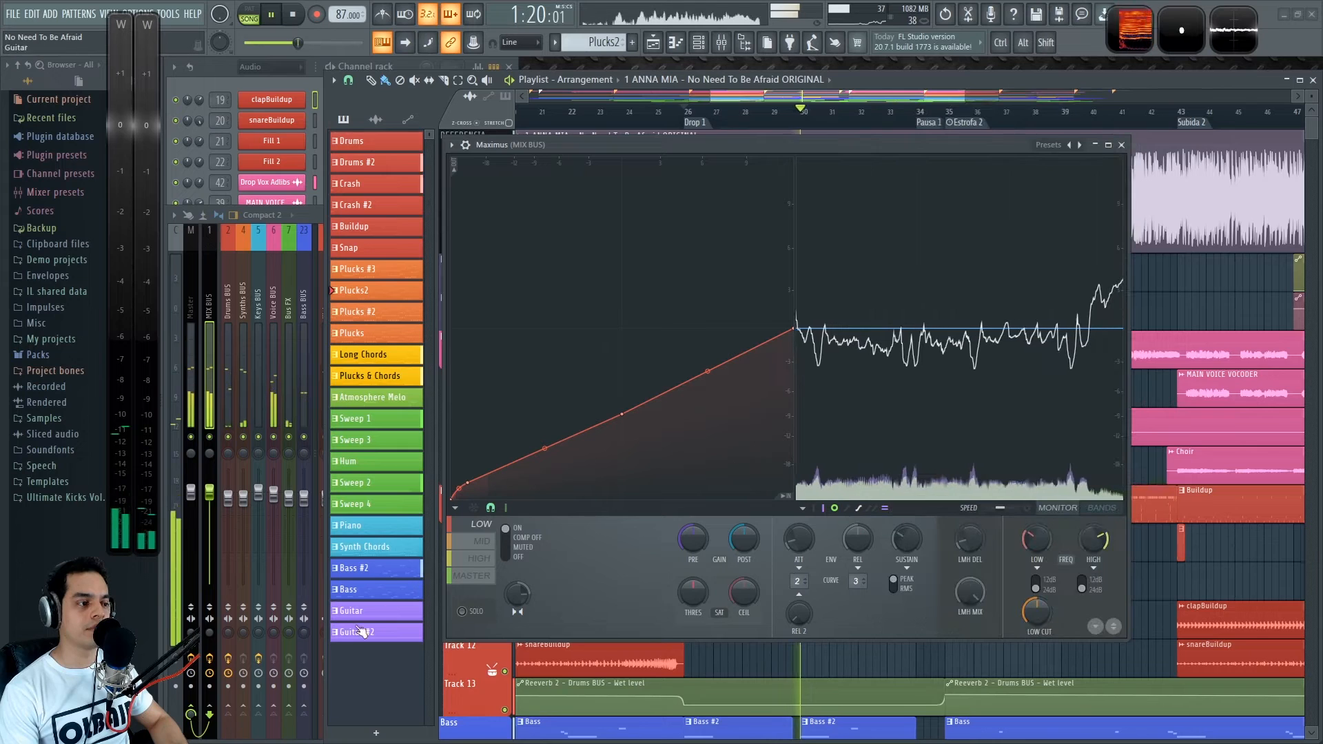
{"action": "key", "text": "space"}
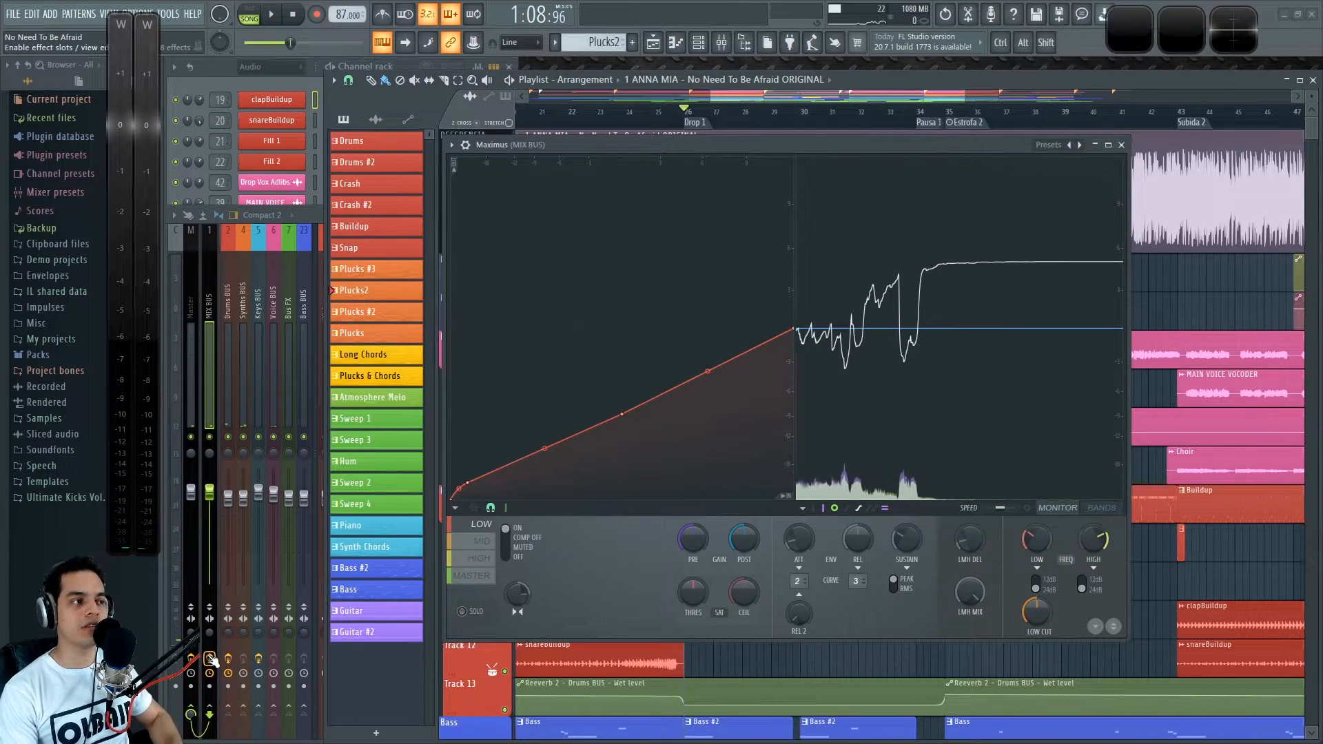
- Replay the drop several times, alternating between processed and bypassed MIX BUS effects to hear Maximus's contribution
{"action": "key", "text": "space"}
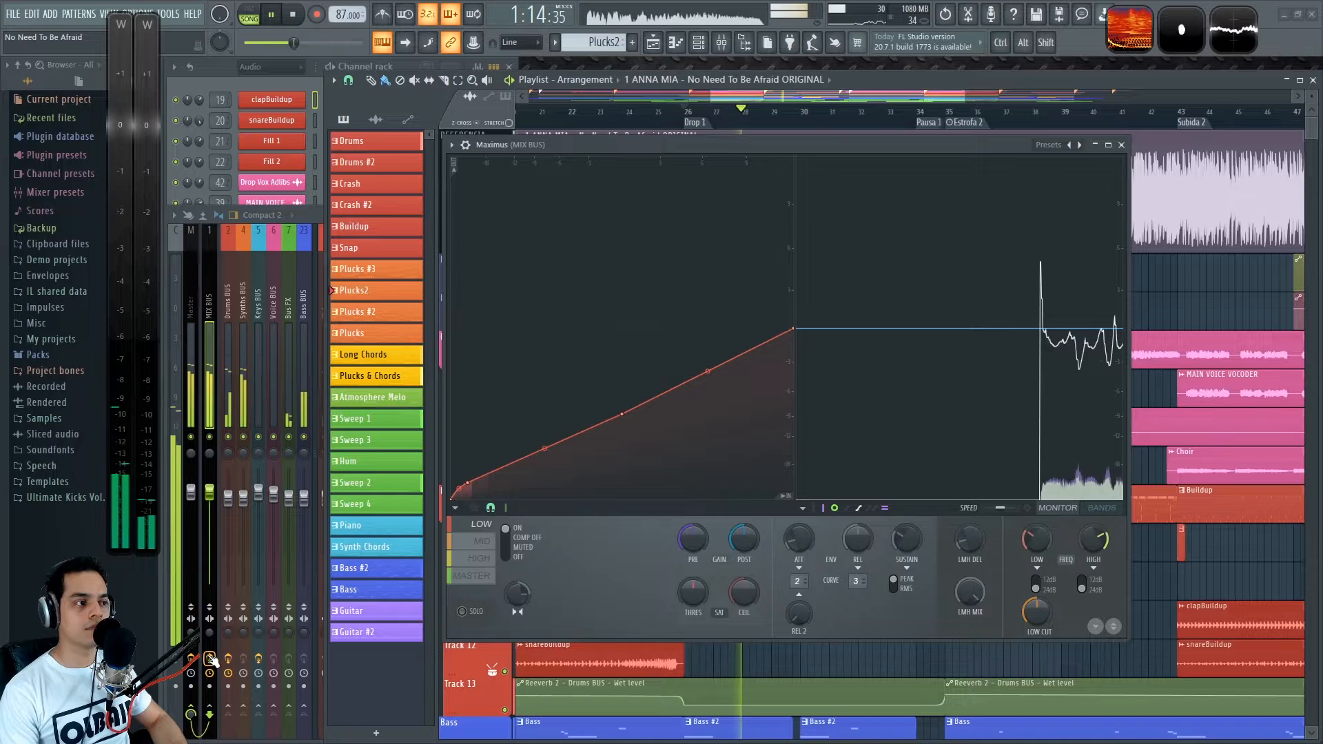
{"action": "key", "text": "space"}
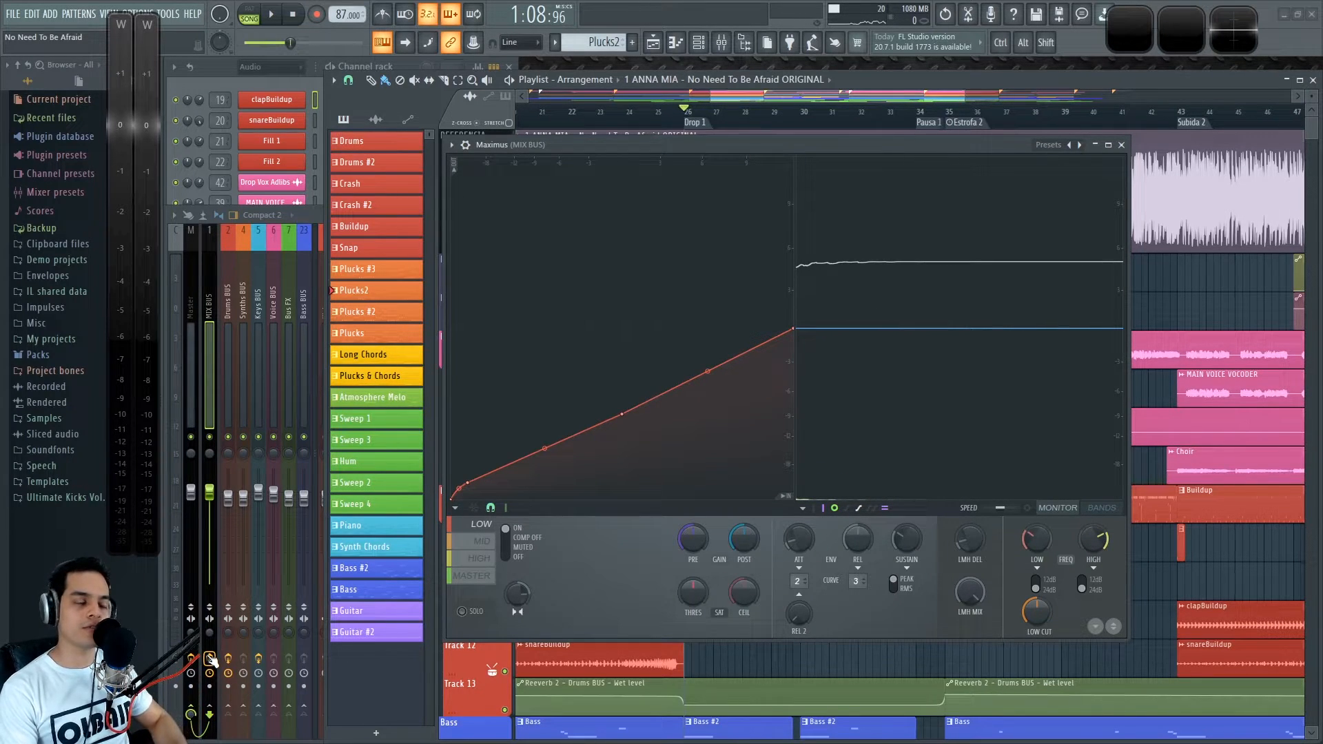
{"action": "key", "text": "space"}
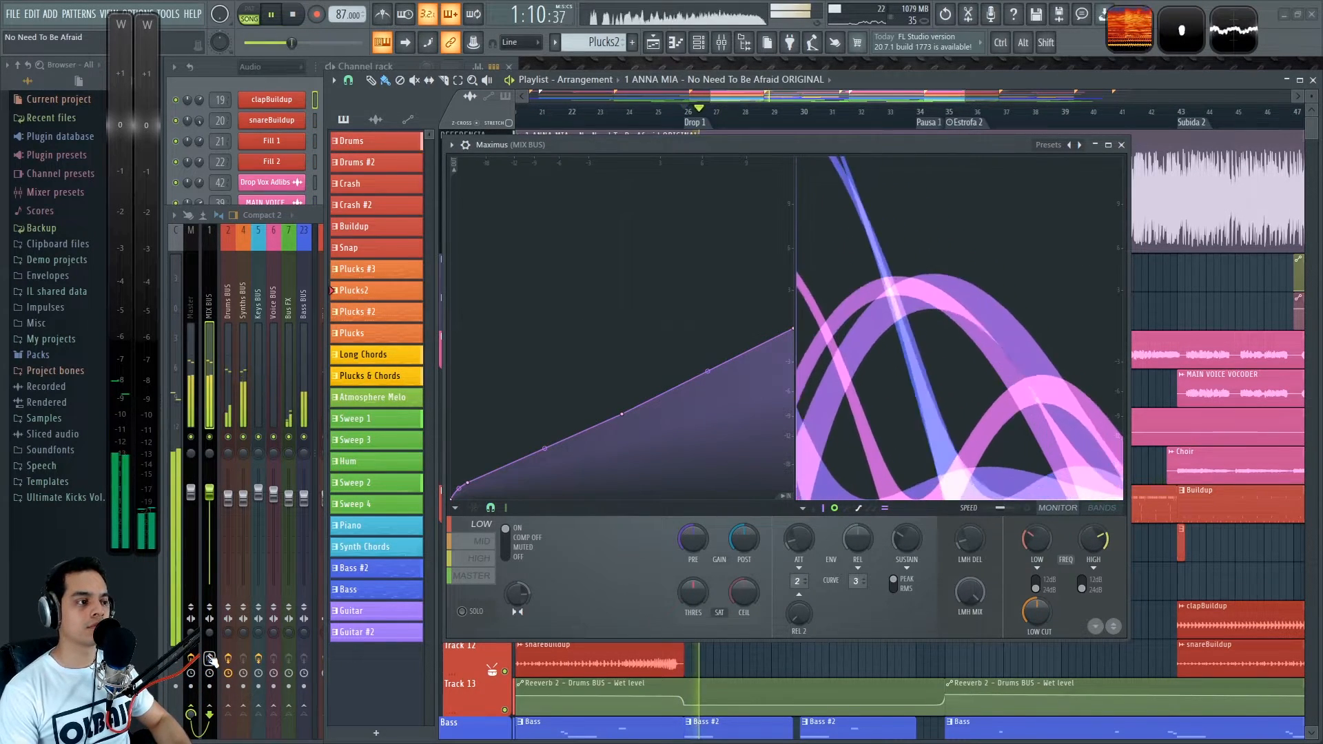
{"action": "key", "text": "space"}
{"action": "key", "text": "space"}
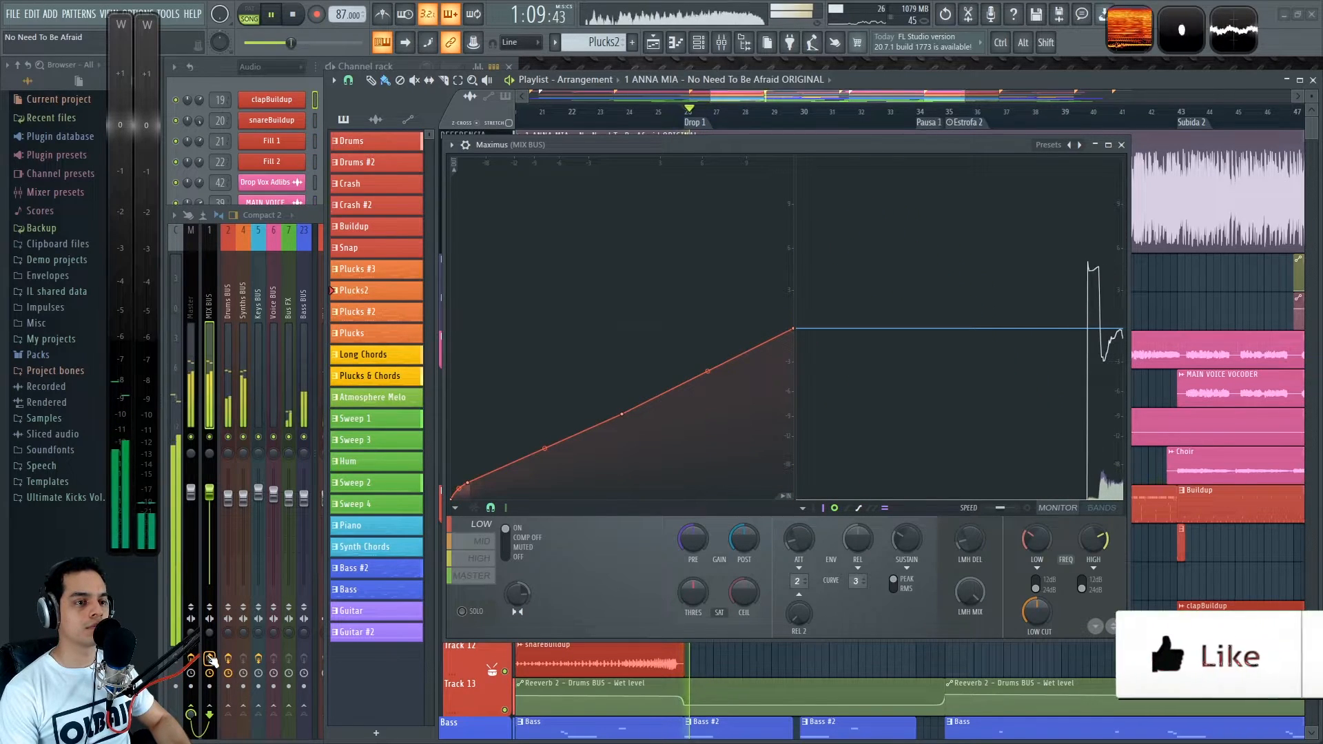
{"action": "key", "text": "space"}
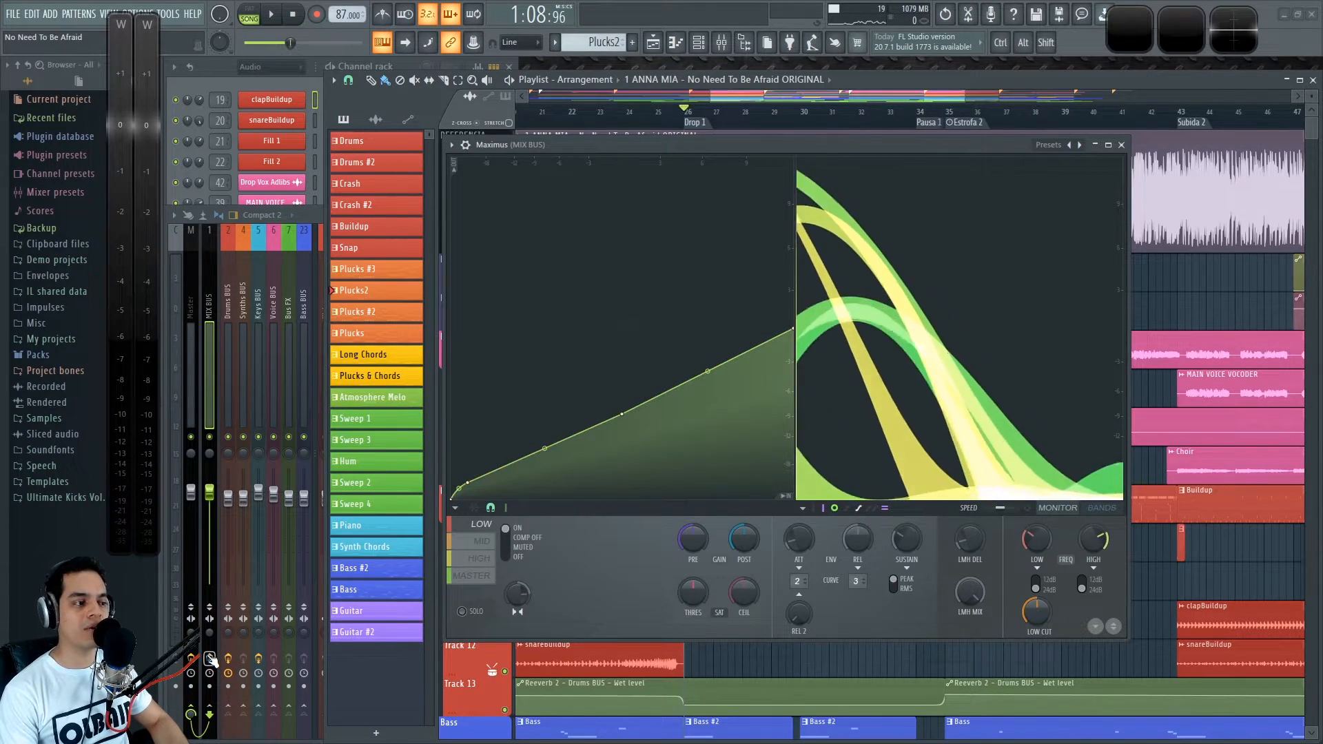
{"action": "key", "text": "space"}
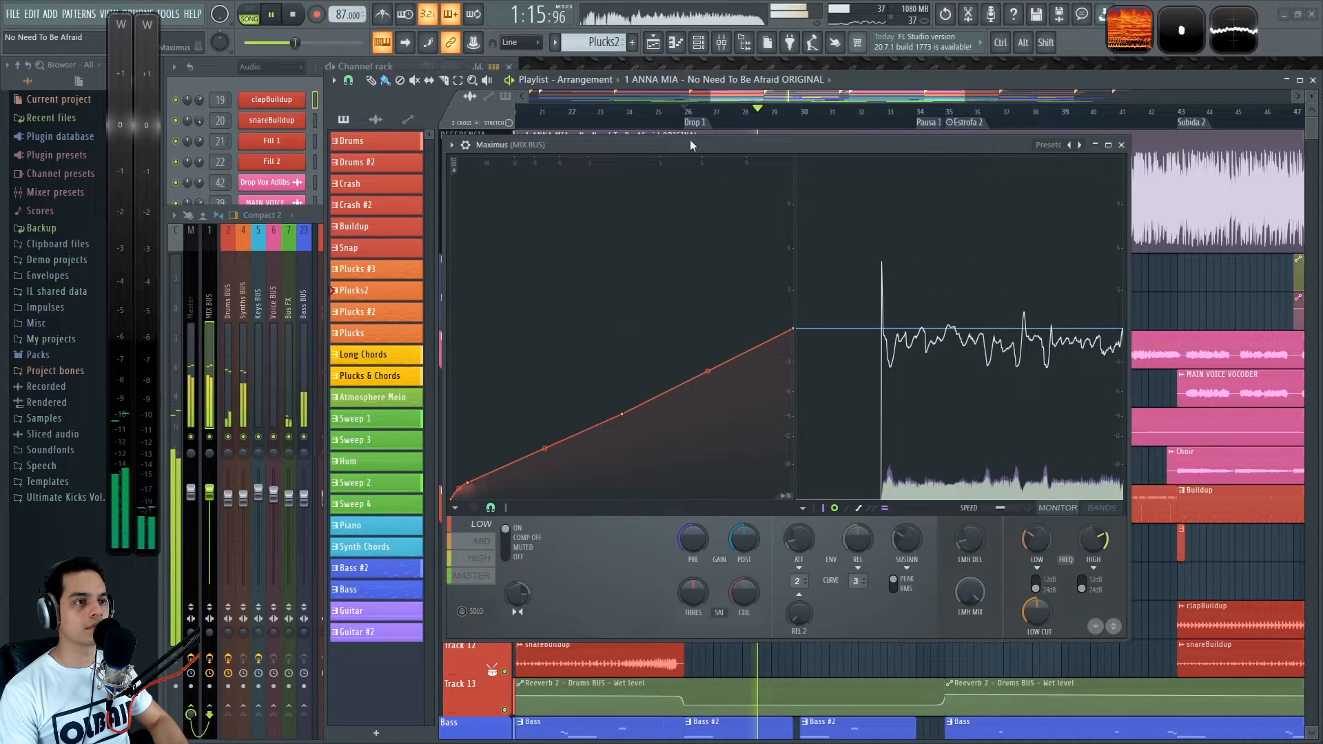
{"action": "left_click_drag", "start_coordinate": [718, 142], "coordinate": [722, 143]}
{"action": "key", "text": "space"}
- Examine the Maximus compression curves of the high, low and master bands
{"action": "left_click", "coordinate": [500, 579]}
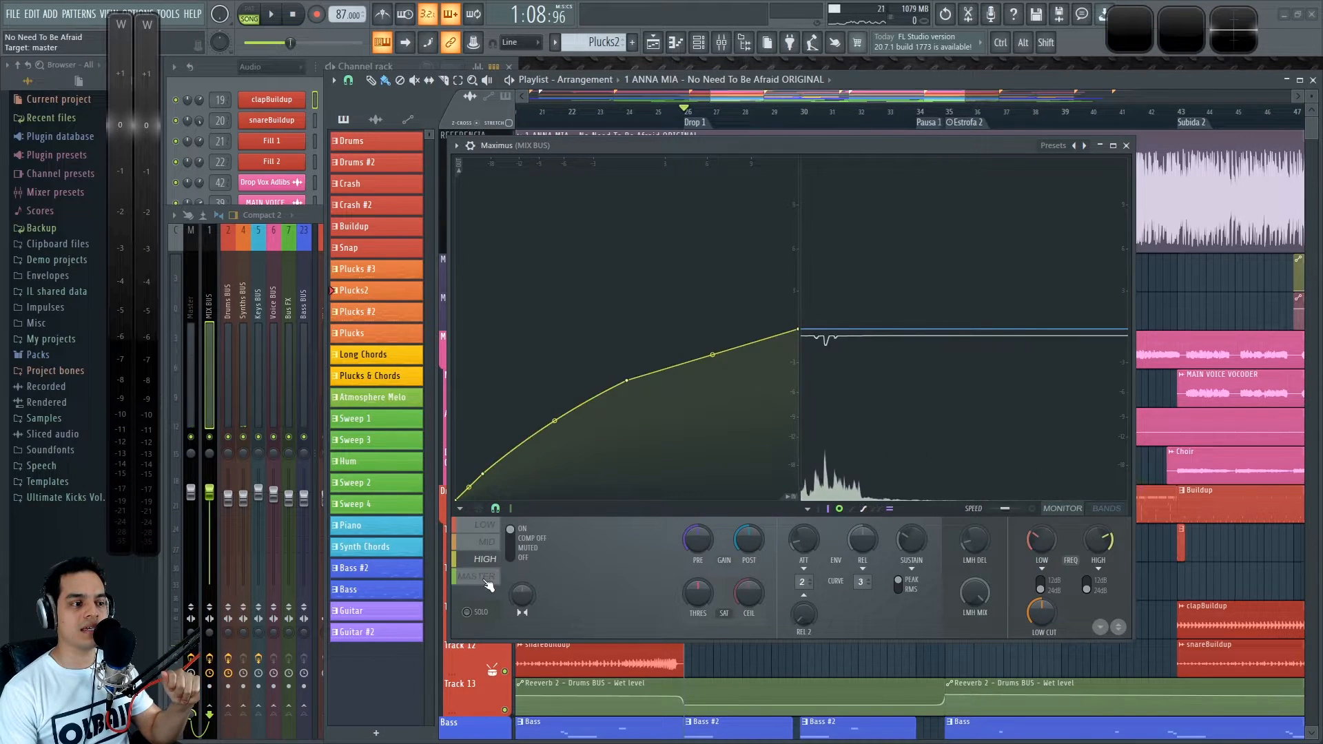
{"action": "left_click", "coordinate": [485, 525]}
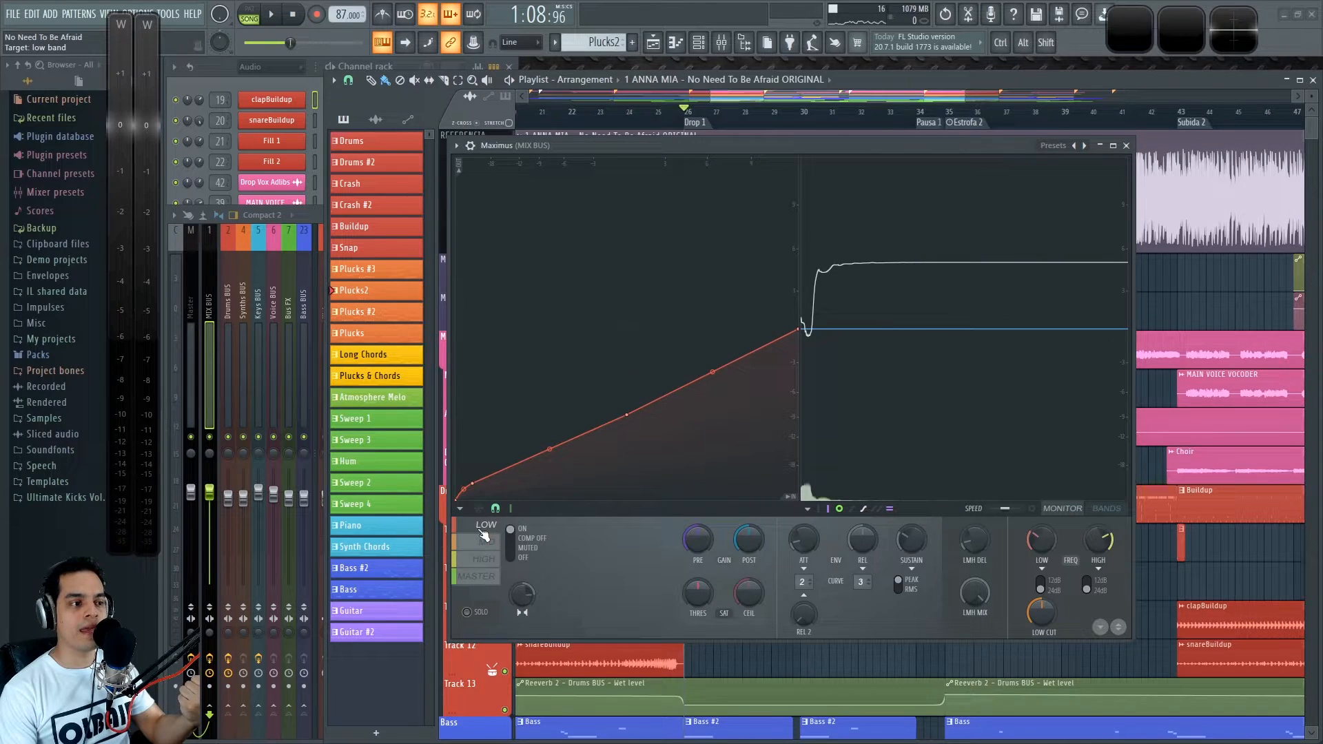
{"action": "left_click", "coordinate": [479, 577]}
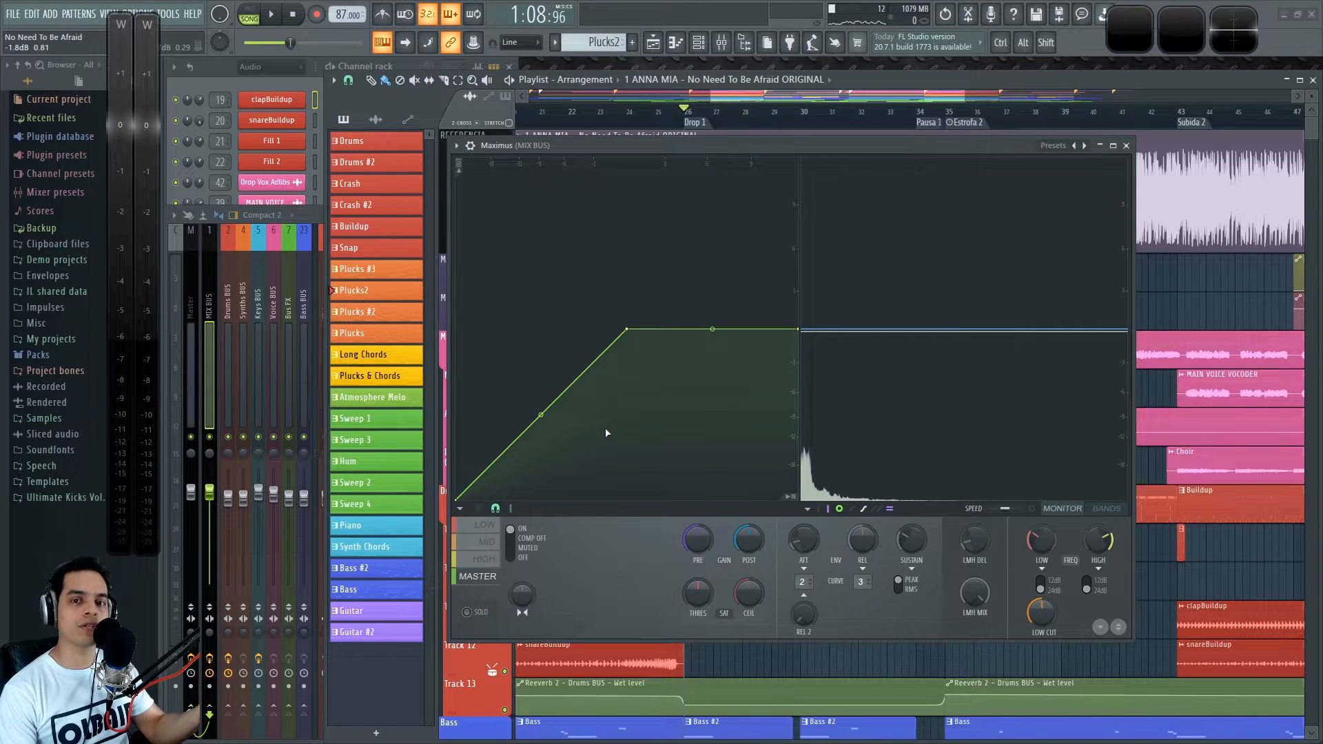
- Reshape Maximus's master curve with a point below the knee, the original knee point deleted and the end point raised, and audition the drop
{"action": "right_click", "coordinate": [594, 367]}
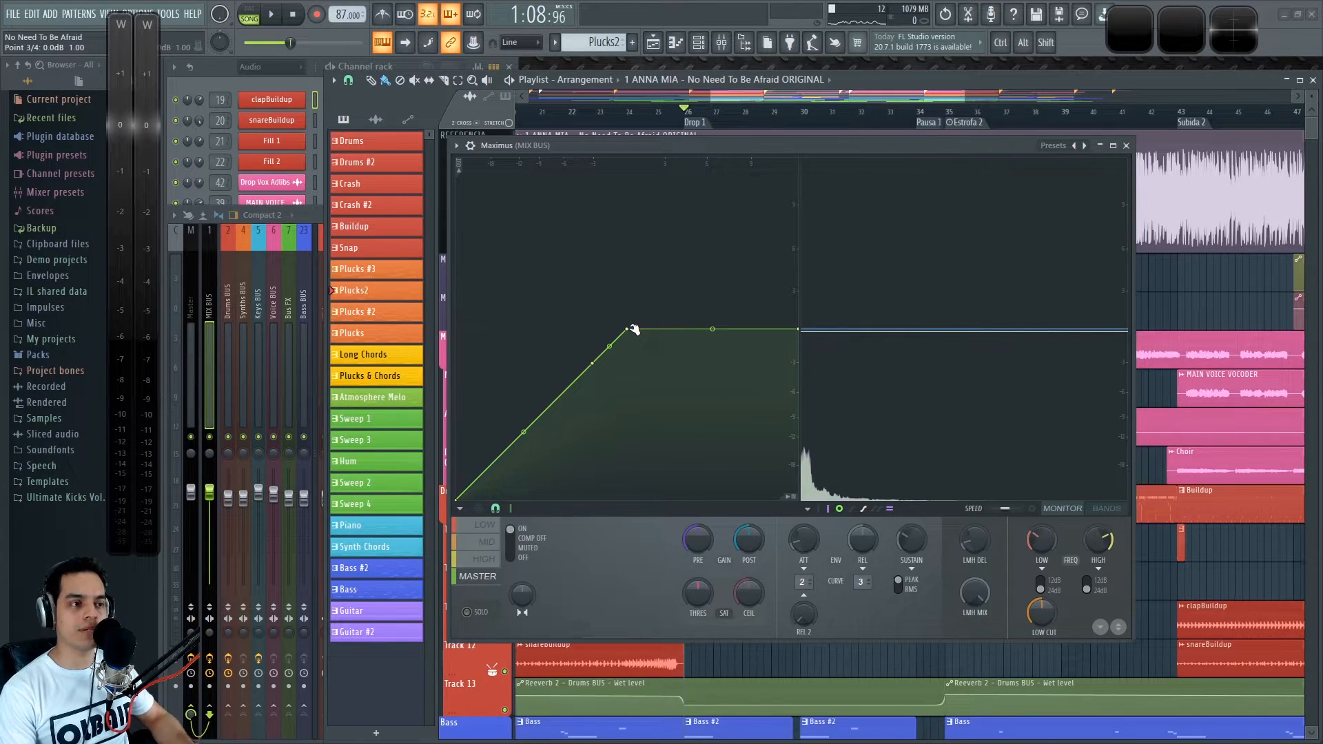
{"action": "right_click", "coordinate": [628, 330]}
{"action": "left_click", "coordinate": [644, 349]}
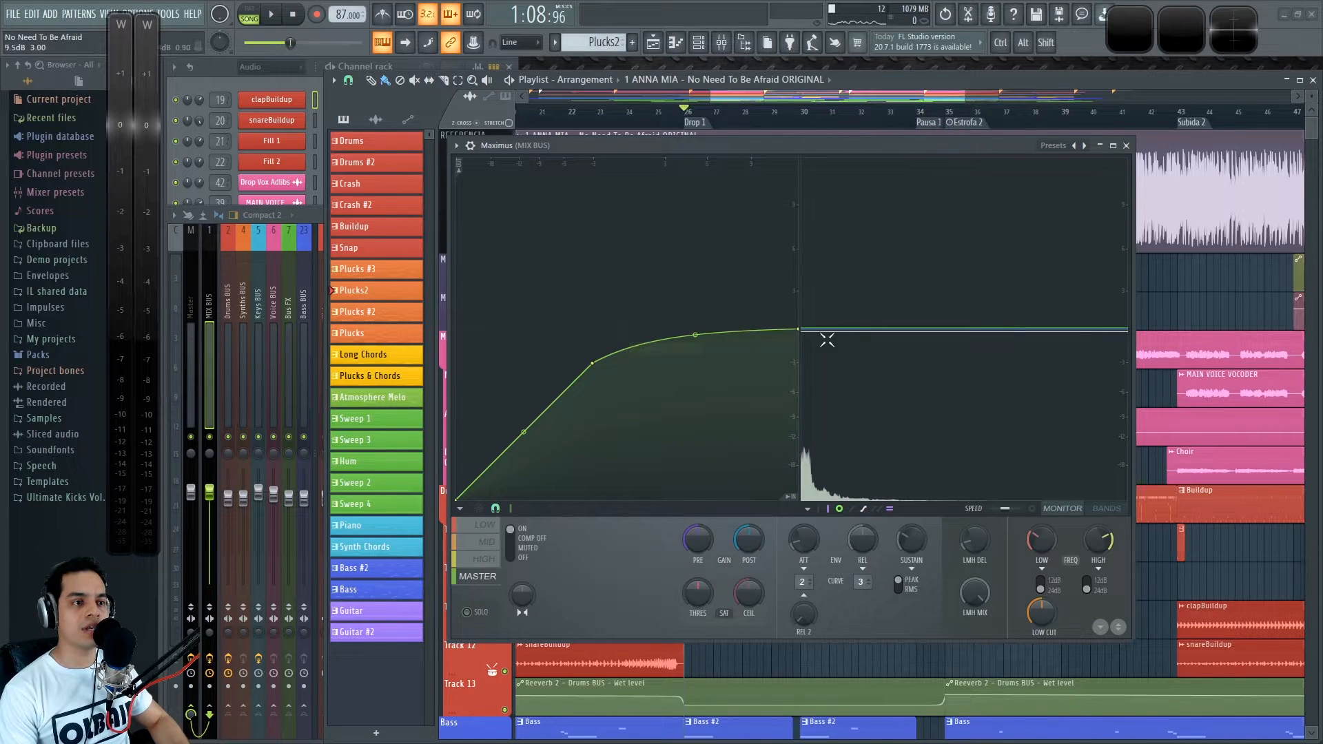
{"action": "left_click_drag", "start_coordinate": [798, 335], "coordinate": [776, 314]}
{"action": "left_click_drag", "start_coordinate": [644, 339], "coordinate": [549, 384]}
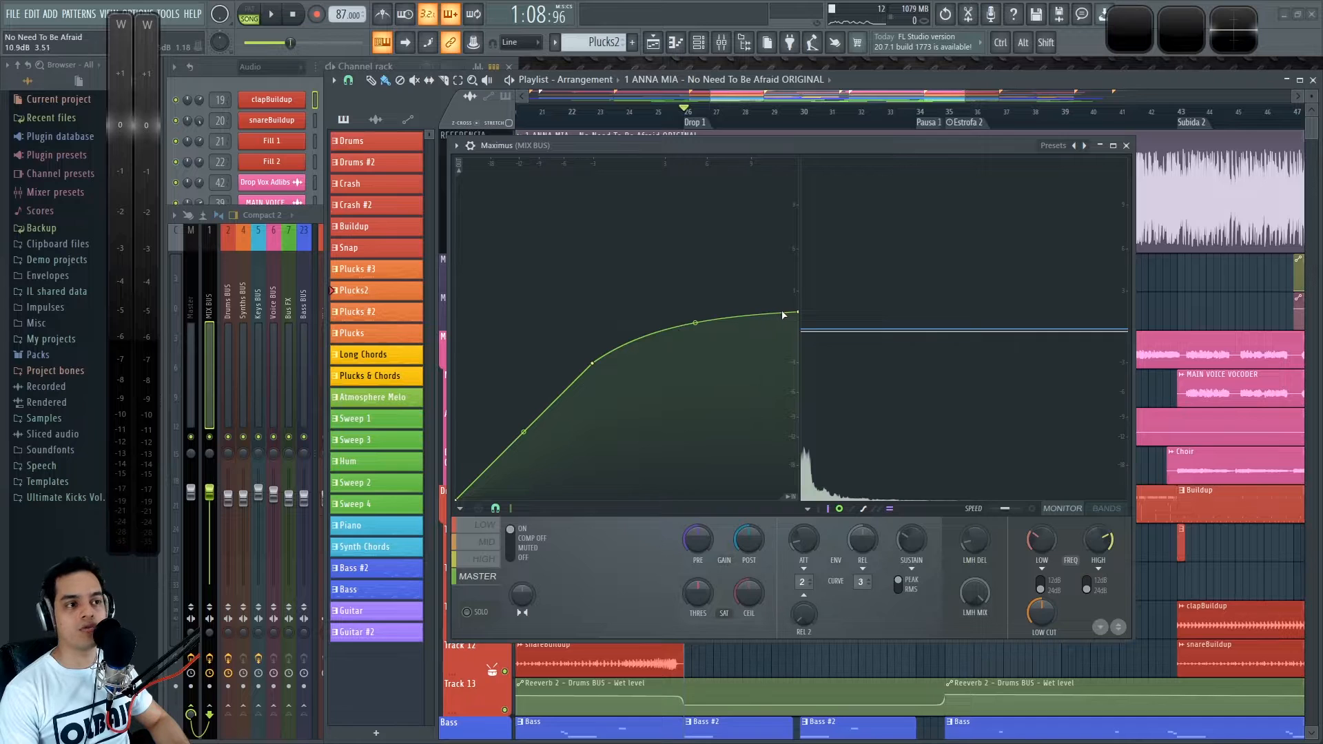
{"action": "key", "text": "space"}
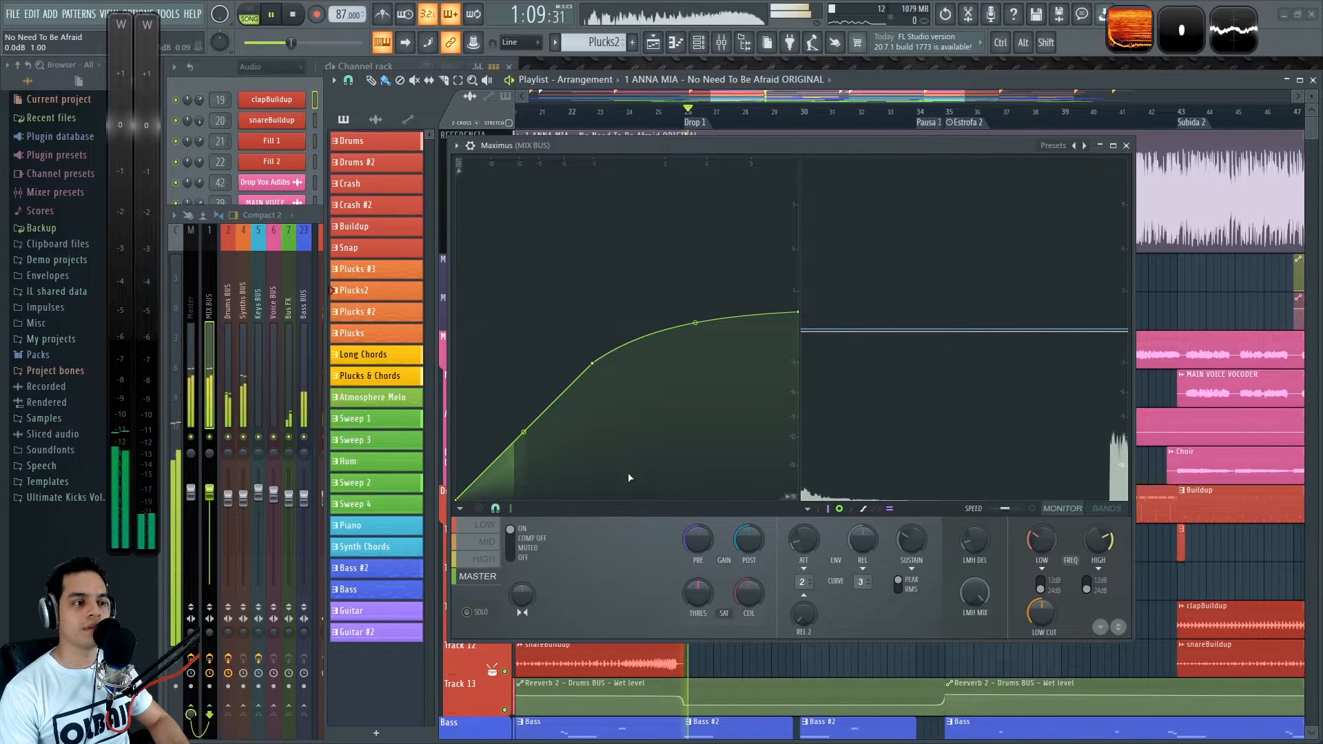
{"action": "key", "text": "space"}
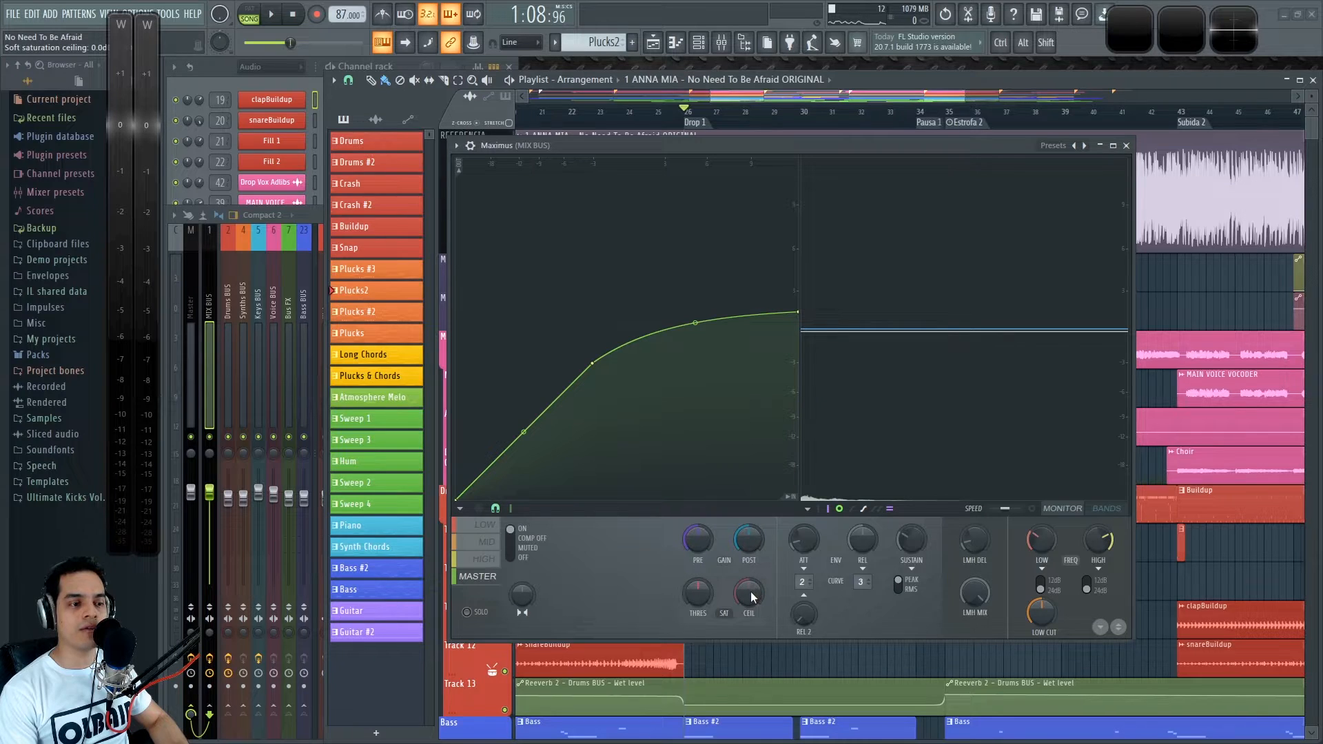
- Try different soft saturation ceiling and threshold settings on the master band, and play the drop briefly
{"action": "left_click_drag", "start_coordinate": [748, 590], "coordinate": [748, 606]}
{"action": "left_click_drag", "start_coordinate": [802, 147], "coordinate": [788, 141]}
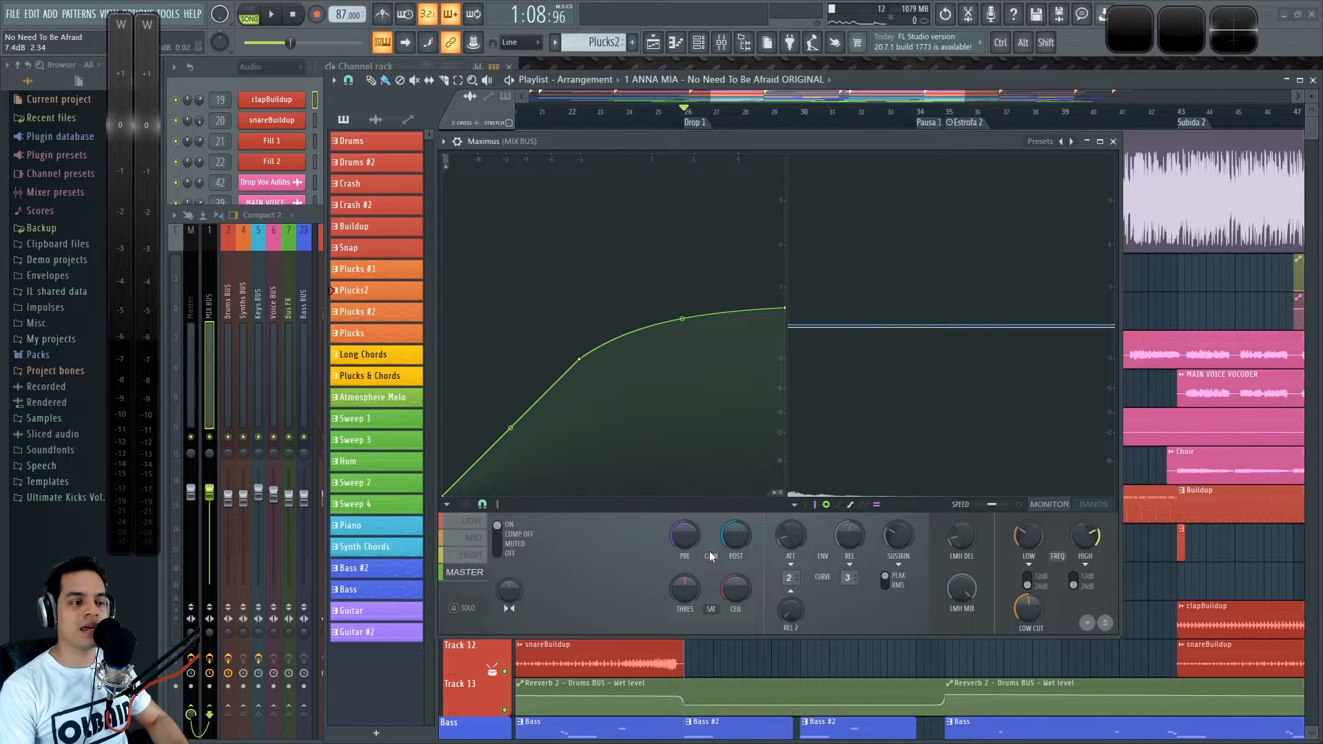
{"action": "mouse_move", "coordinate": [692, 585]}
{"action": "left_mouse_down"}
{"action": "mouse_move", "coordinate": [692, 605]}
{"action": "mouse_move", "coordinate": [687, 592]}
{"action": "left_mouse_up"}
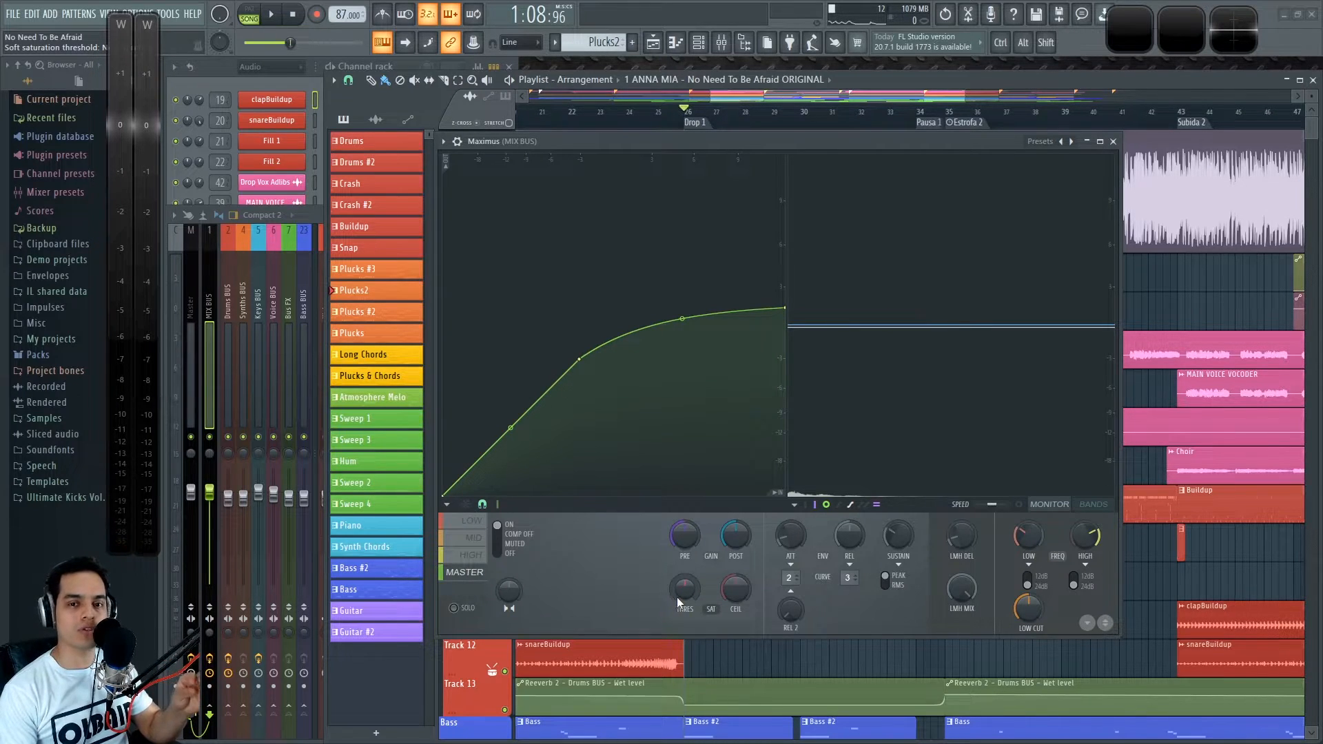
{"action": "left_click_drag", "start_coordinate": [683, 589], "coordinate": [675, 581]}
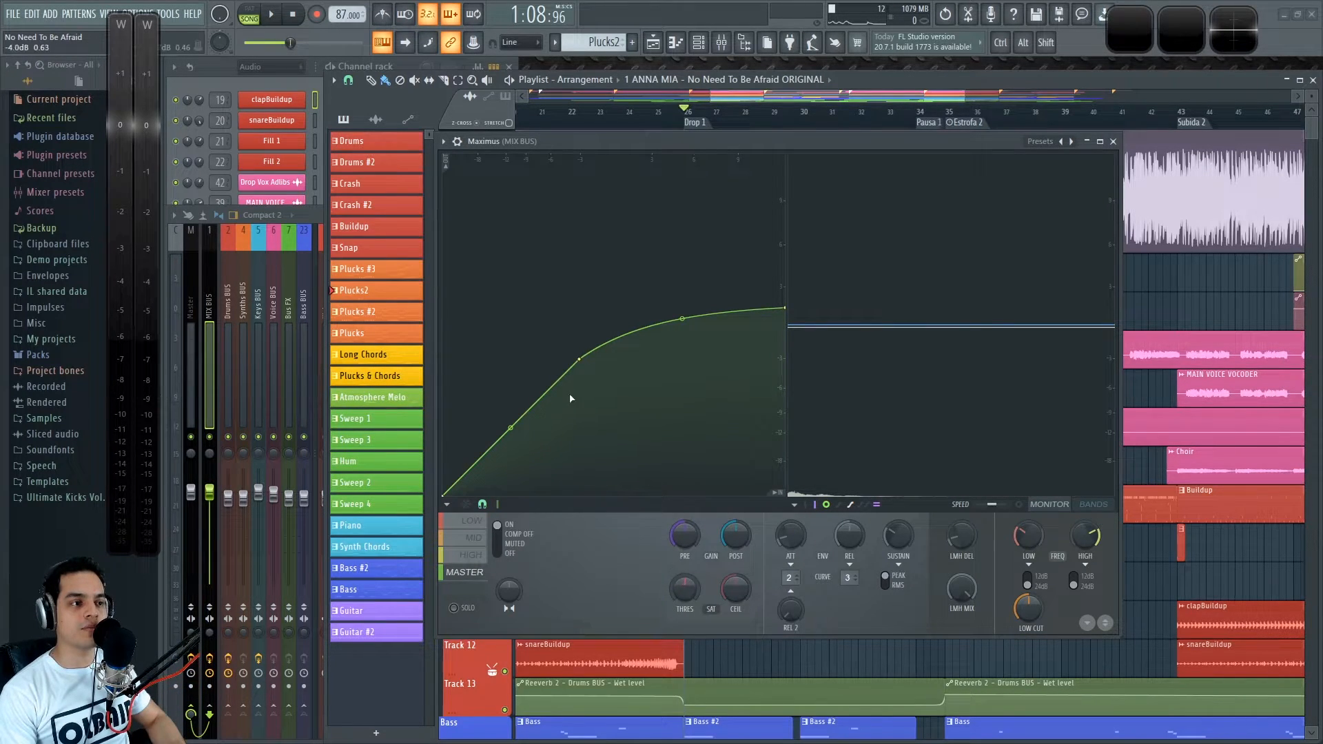
{"action": "key", "text": "space"}
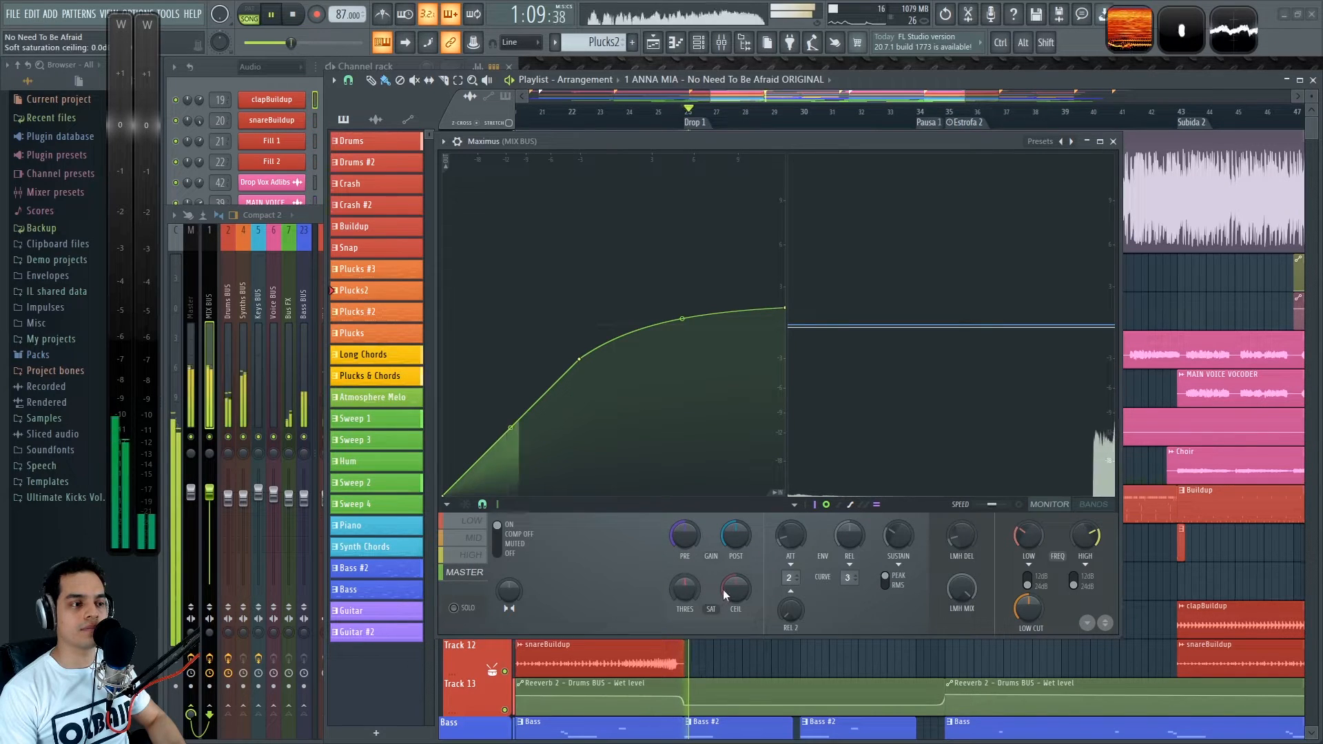
{"action": "left_click_drag", "start_coordinate": [739, 588], "coordinate": [739, 594]}
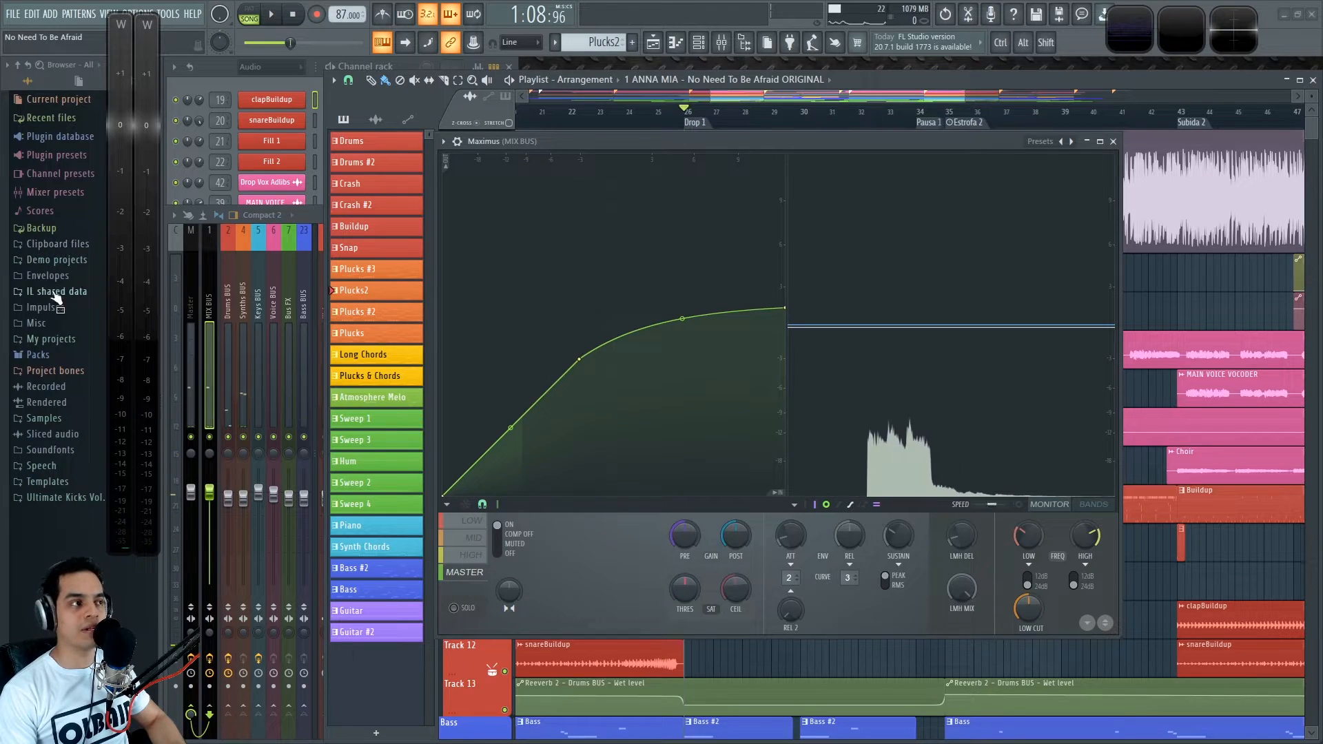
{"action": "key", "text": "space"}
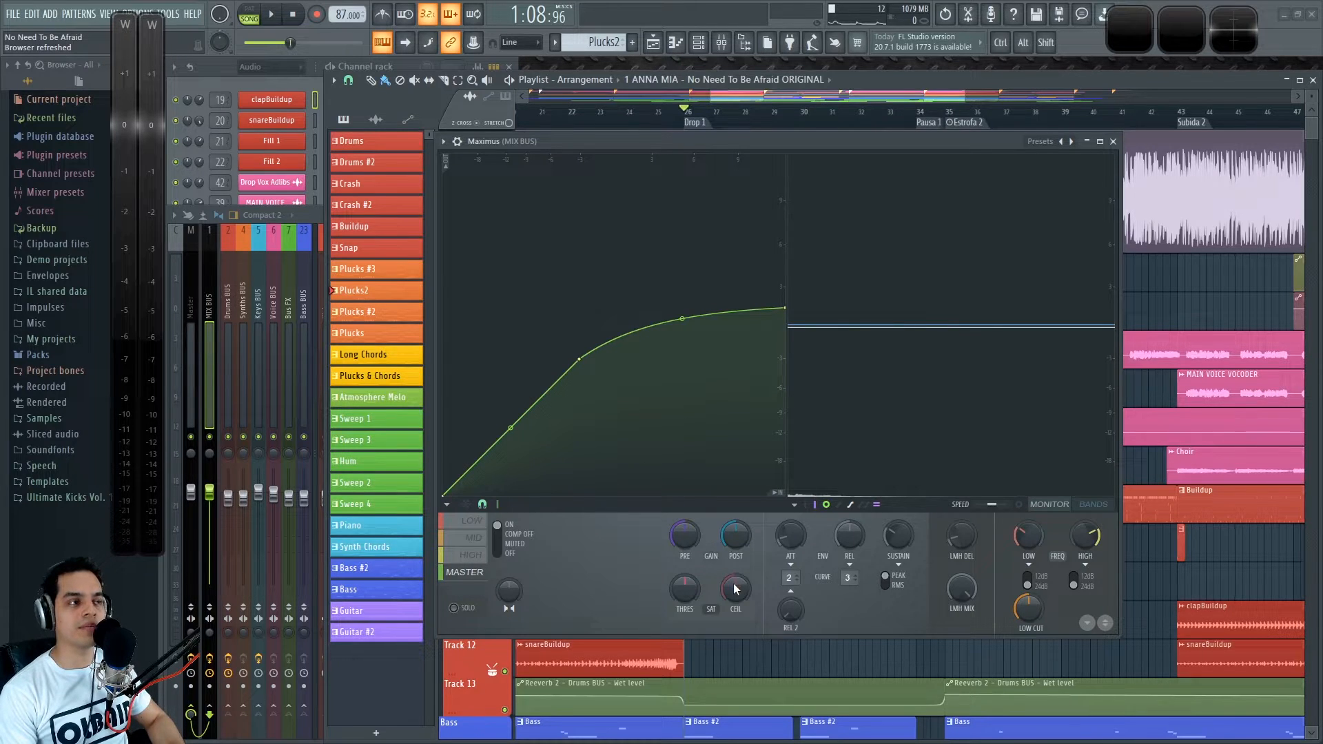
- Set the master band's soft saturation ceiling to -1.0 dB and turn on its soft saturation threshold in mode A
{"action": "left_click_drag", "start_coordinate": [736, 589], "coordinate": [736, 587]}
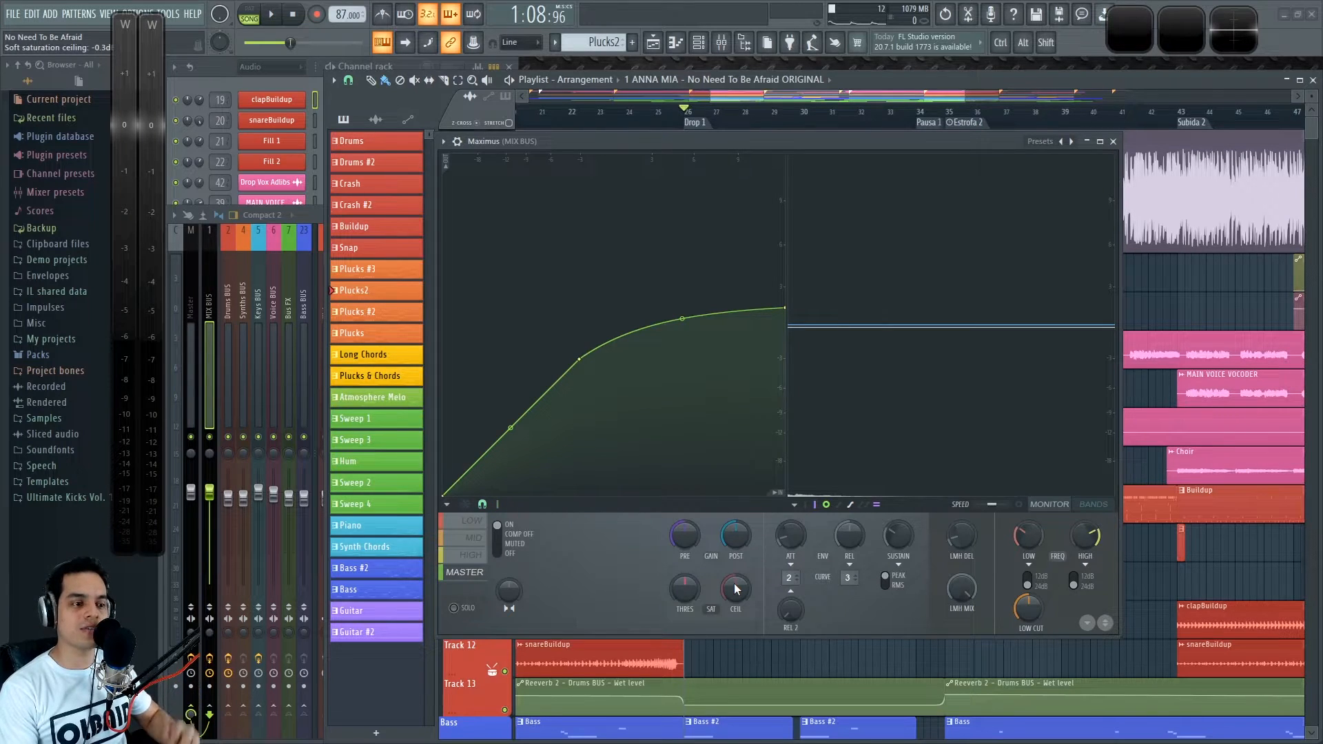
{"action": "key", "text": "ctrl"}
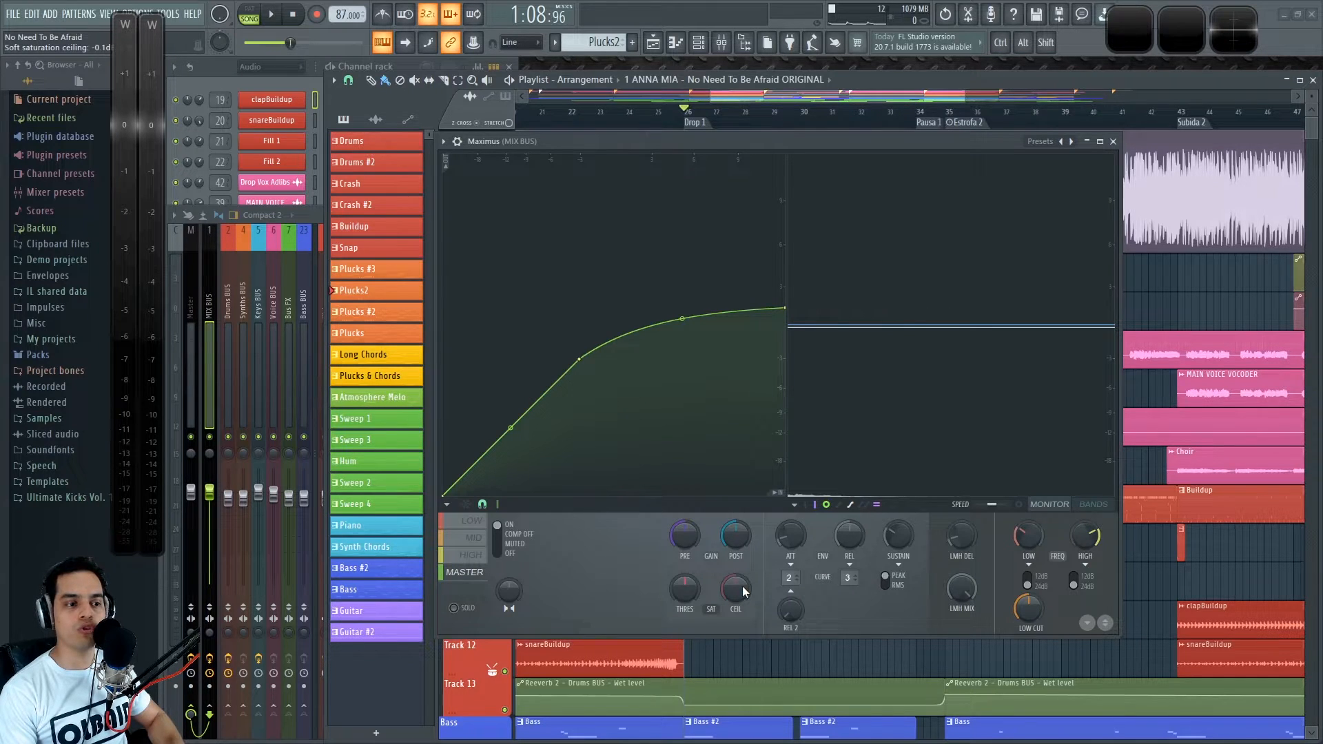
{"action": "key", "text": "ctrl"}
{"action": "left_click_drag", "start_coordinate": [742, 586], "coordinate": [742, 591]}
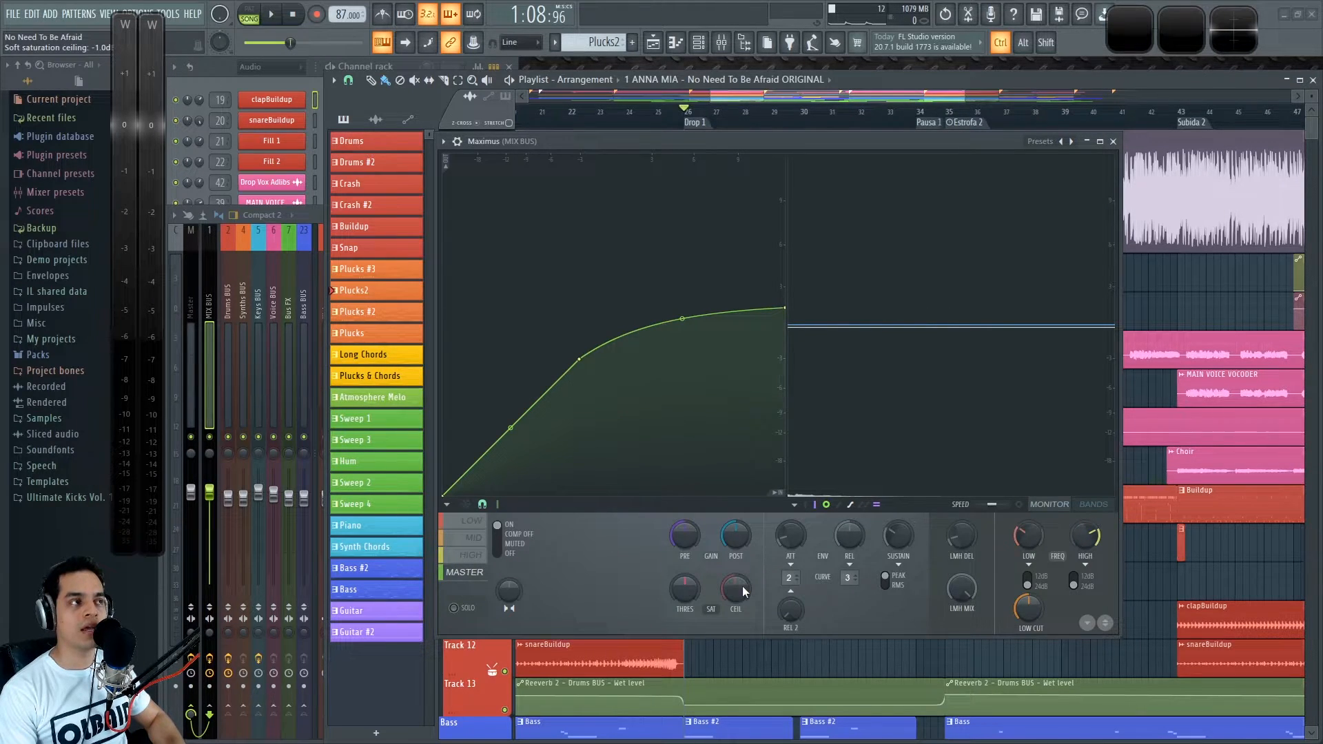
{"action": "left_click_drag", "start_coordinate": [684, 590], "coordinate": [684, 583]}
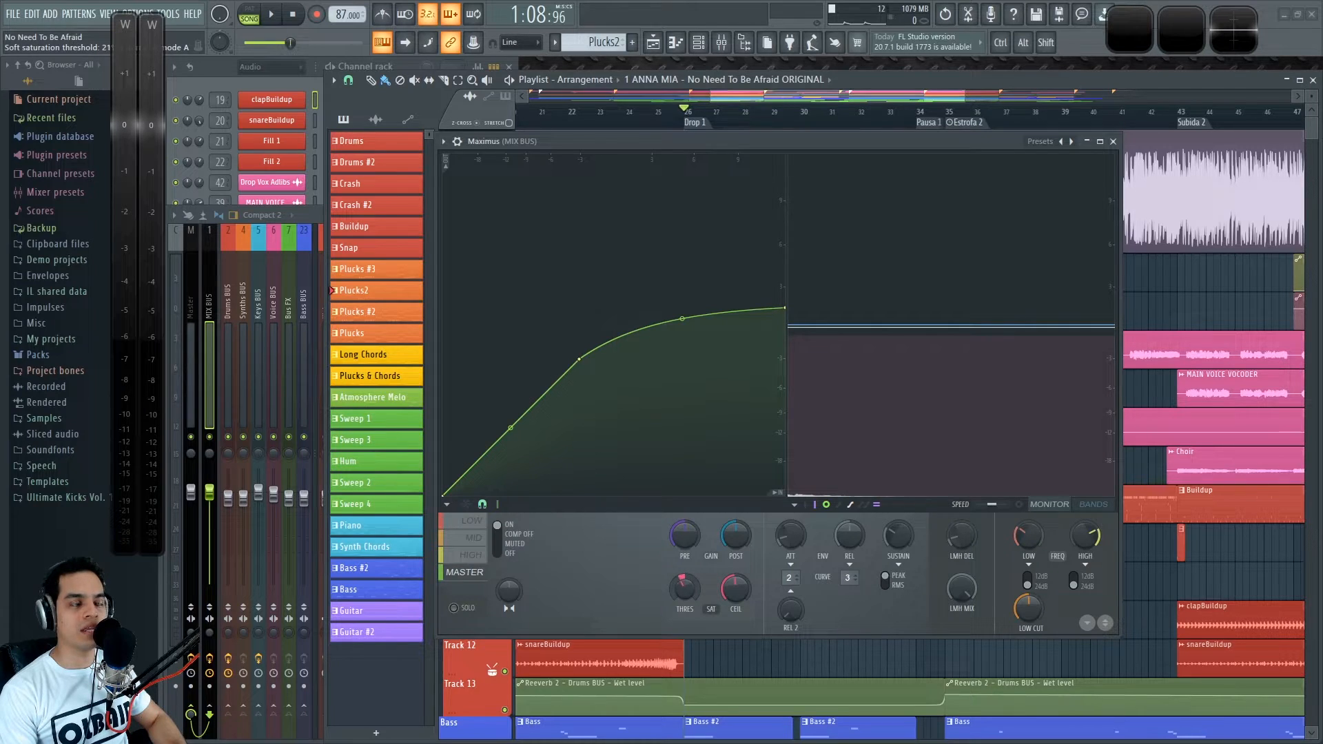
{"action": "mouse_move", "coordinate": [684, 583]}
{"action": "left_mouse_down"}
{"action": "mouse_move", "coordinate": [687, 613]}
{"action": "mouse_move", "coordinate": [687, 560]}
{"action": "mouse_move", "coordinate": [686, 596]}
{"action": "left_mouse_up"}
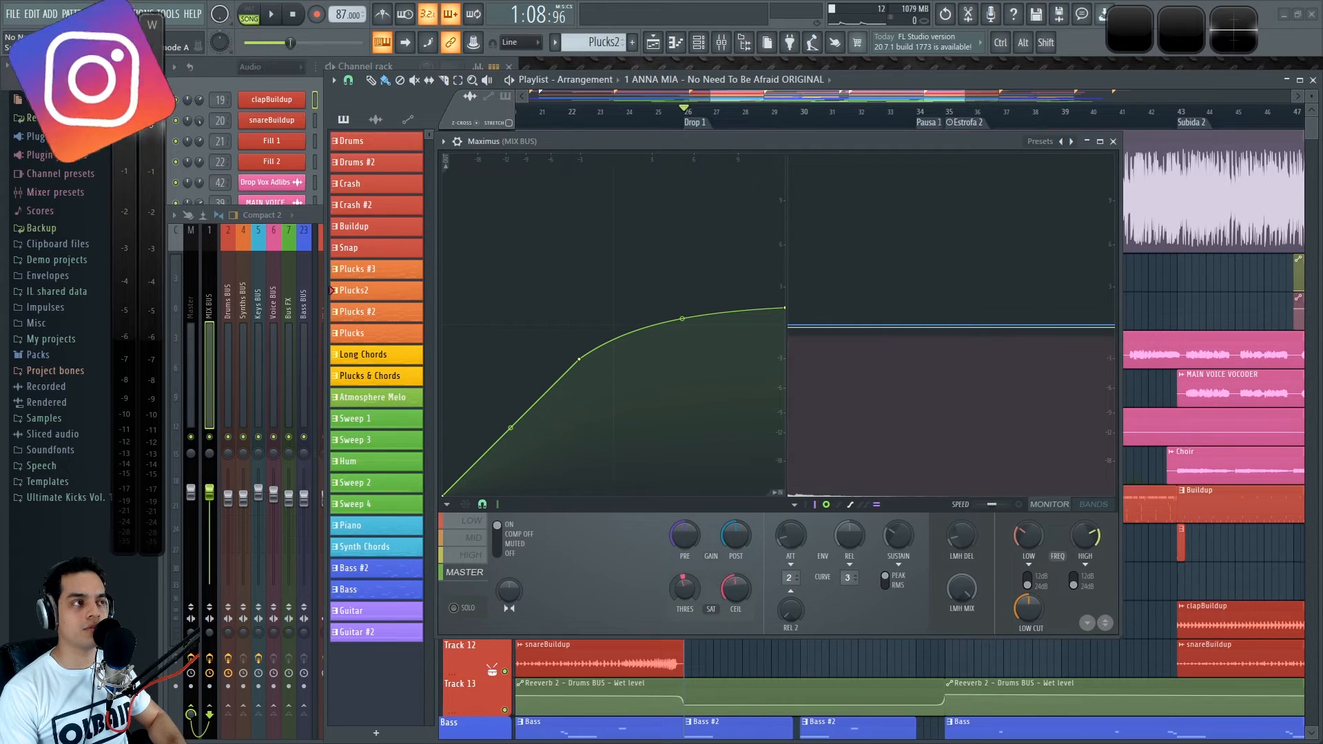
- Play the start of the drop twice to hear the master band's soft saturation
{"action": "key", "text": "space"}
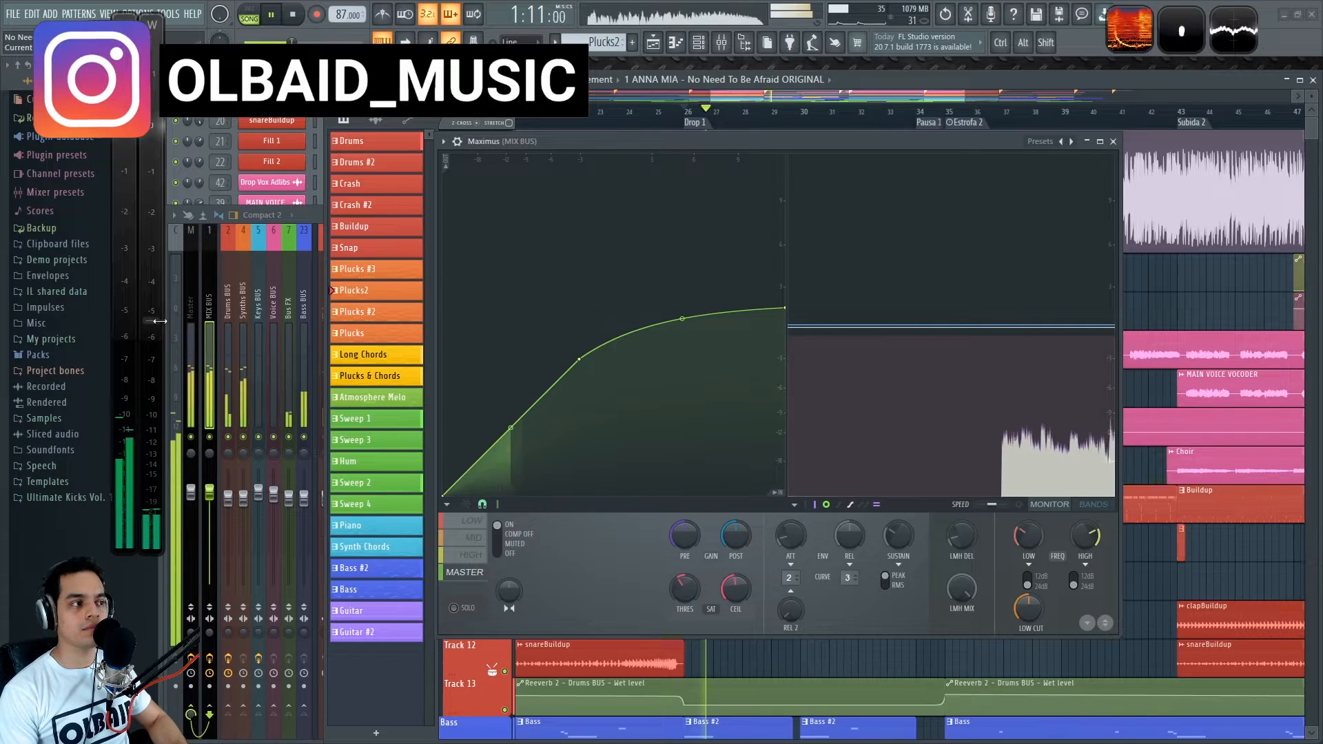
{"action": "key", "text": "space"}
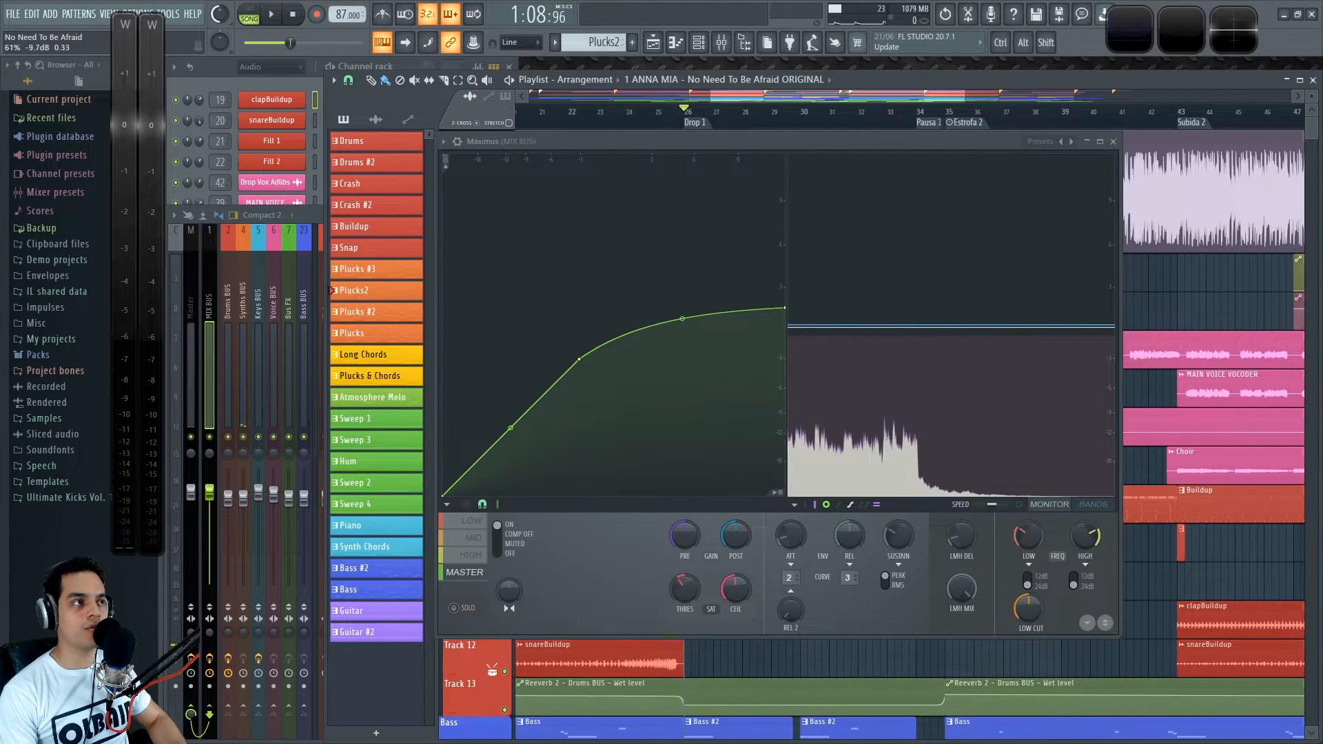
{"action": "key", "text": "space"}
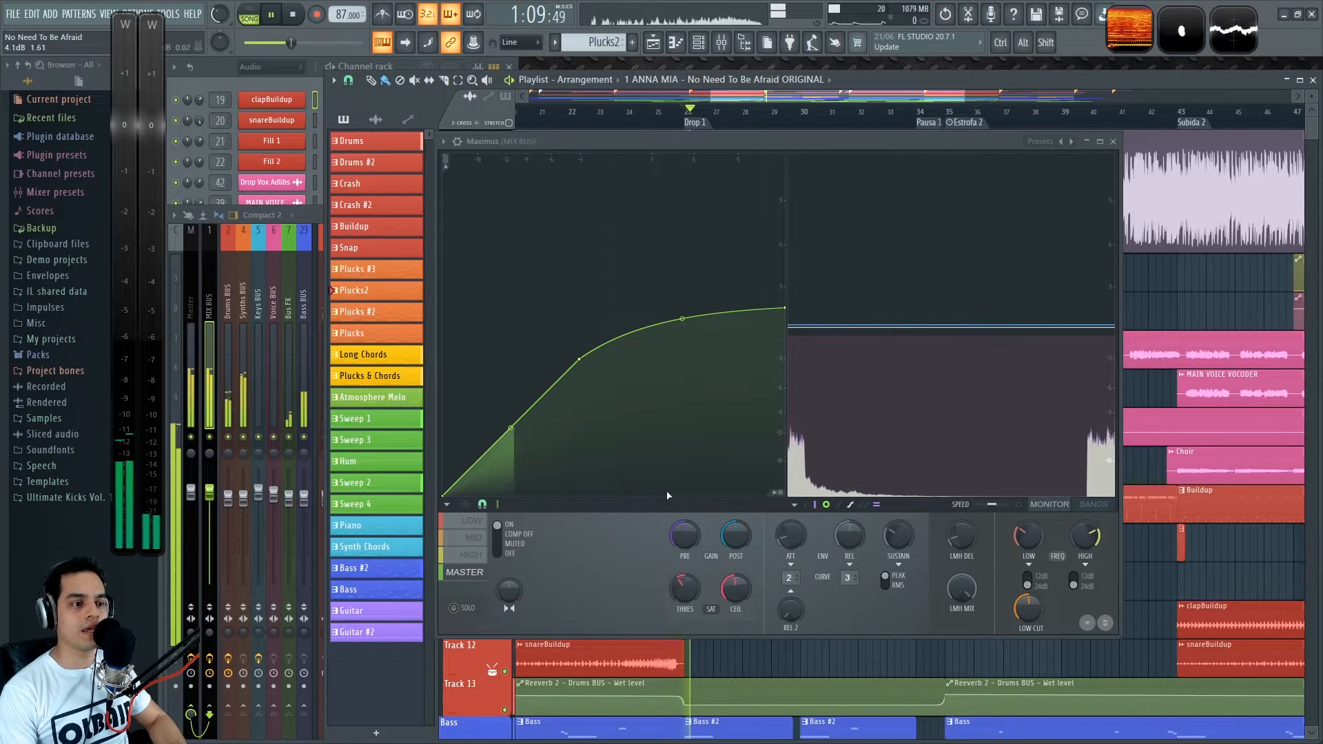
{"action": "key", "text": "space"}
- Play the drop while raising the master band's post gain to 16.8 dB, and reset the gain after stopping playback
{"action": "key", "text": "space"}
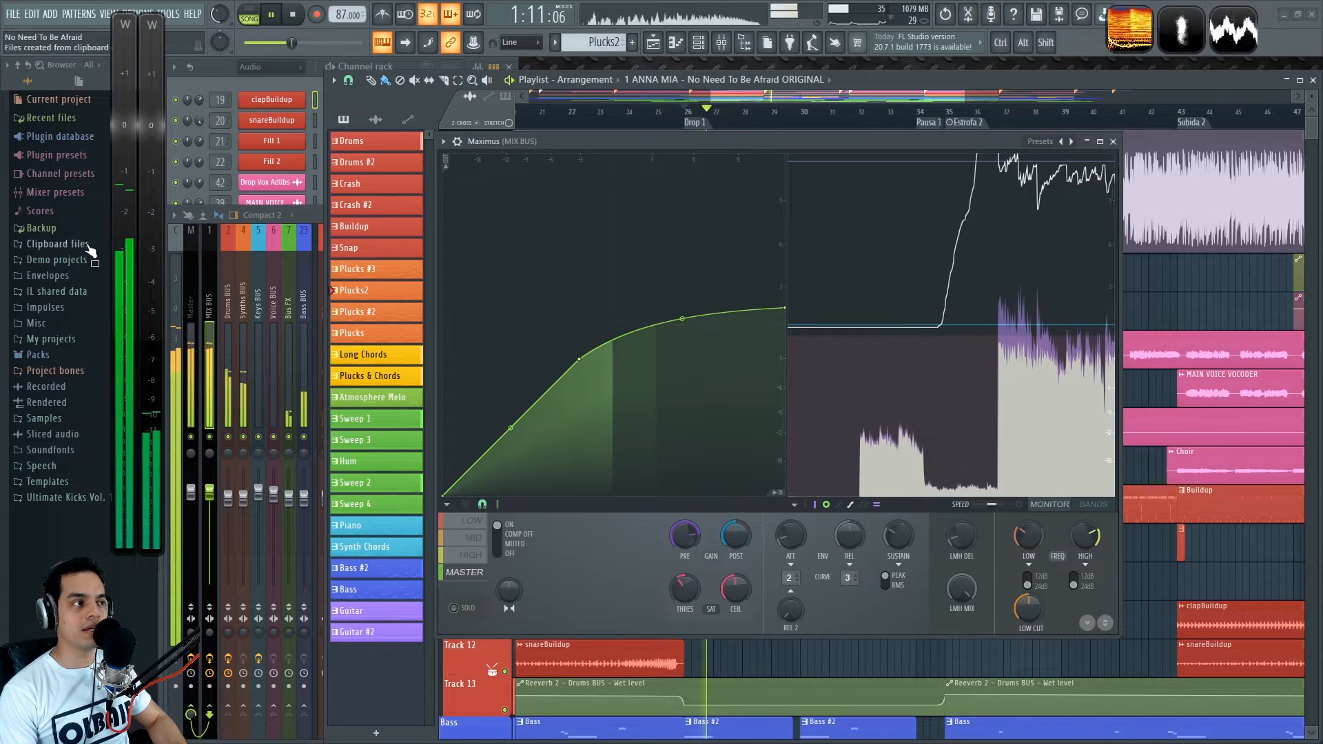
{"action": "left_click_drag", "start_coordinate": [736, 536], "coordinate": [736, 454]}
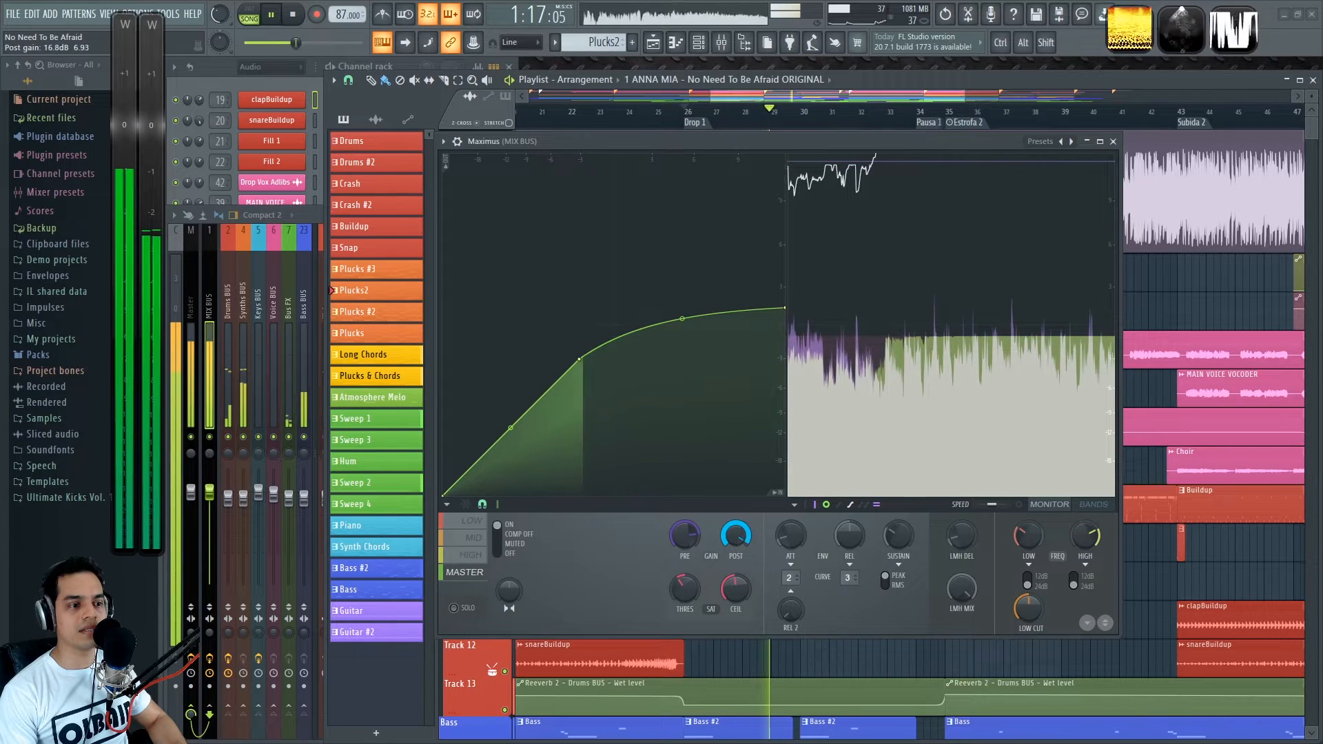
{"action": "key", "text": "space"}
{"action": "left_click", "coordinate": [738, 536], "text": "alt"}
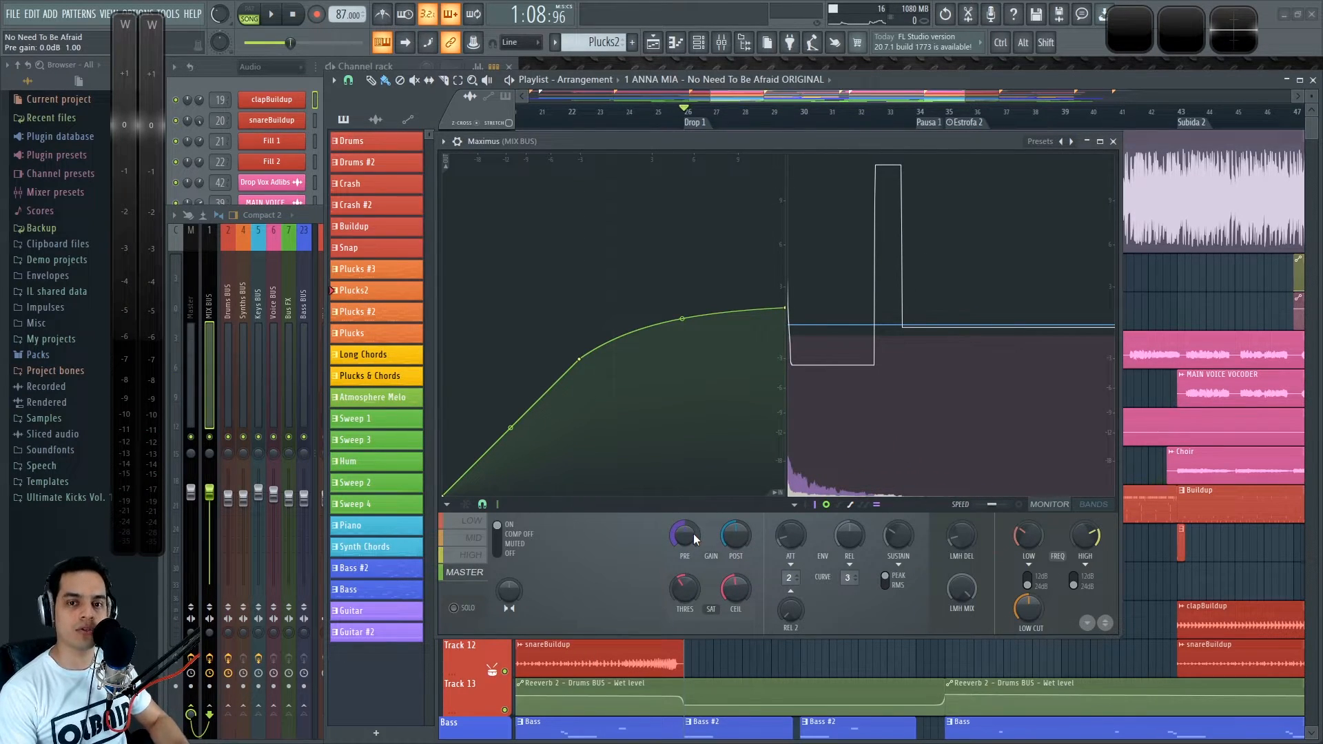
- Replay the drop with the gains reset and try varying the master band's pre gain
{"action": "key", "text": "space"}
{"action": "key", "text": "space"}
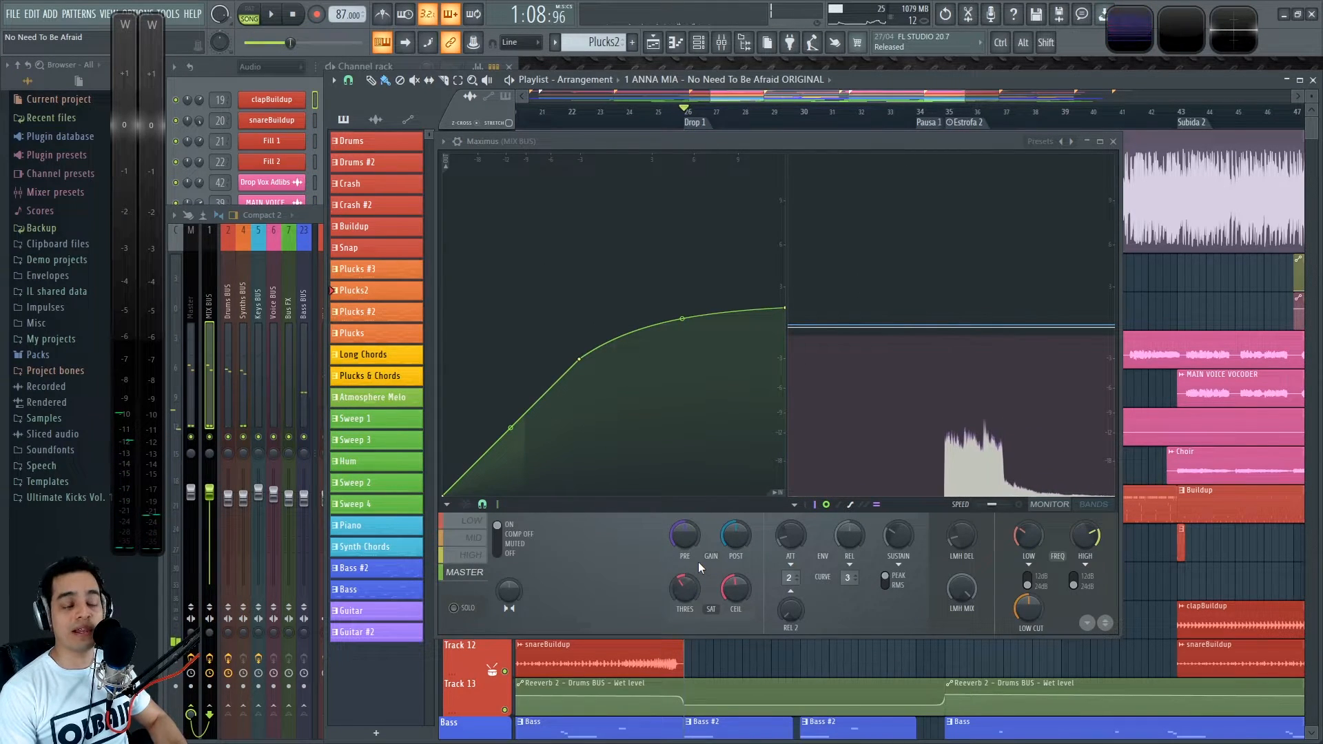
{"action": "left_click_drag", "start_coordinate": [689, 548], "coordinate": [689, 572]}
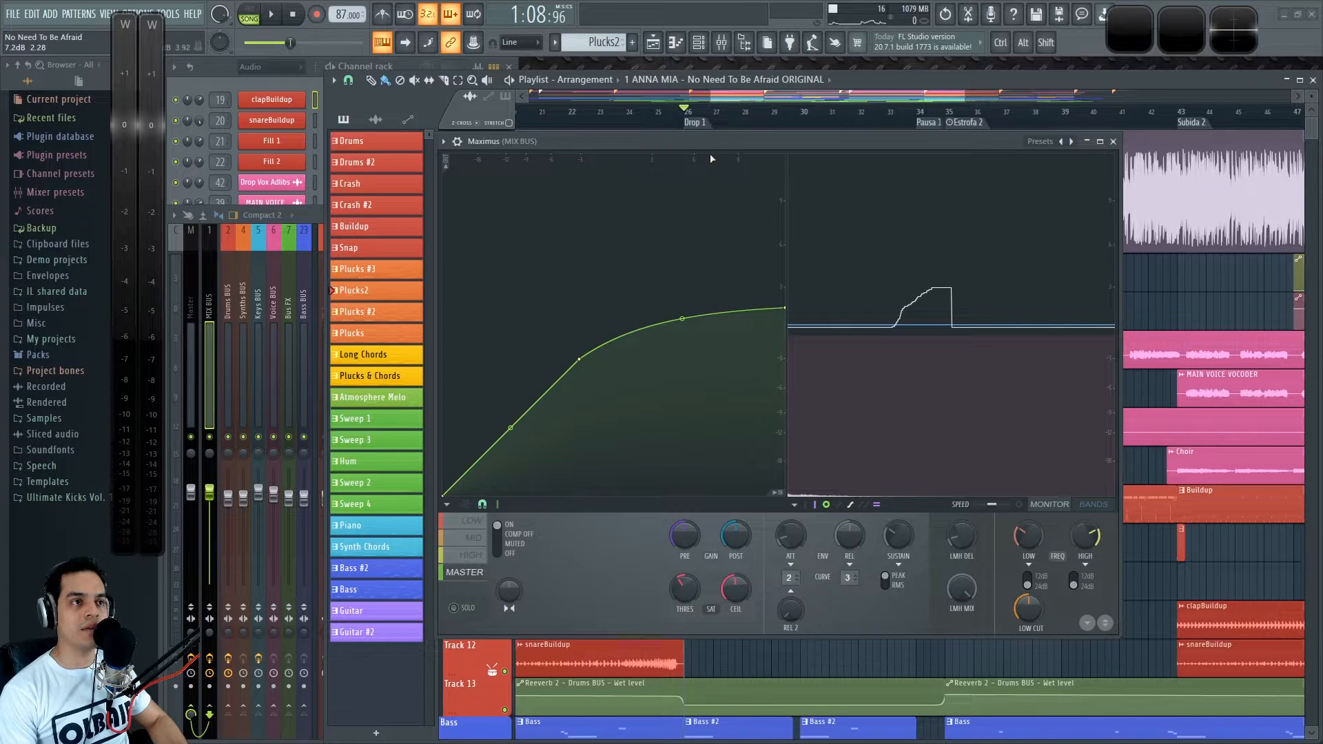
- Open the Youlean Loudness Meter 2 from the Master mixer track and place it beside the Maximus window
{"action": "left_click_drag", "start_coordinate": [711, 143], "coordinate": [829, 111]}
{"action": "left_click", "coordinate": [721, 42]}
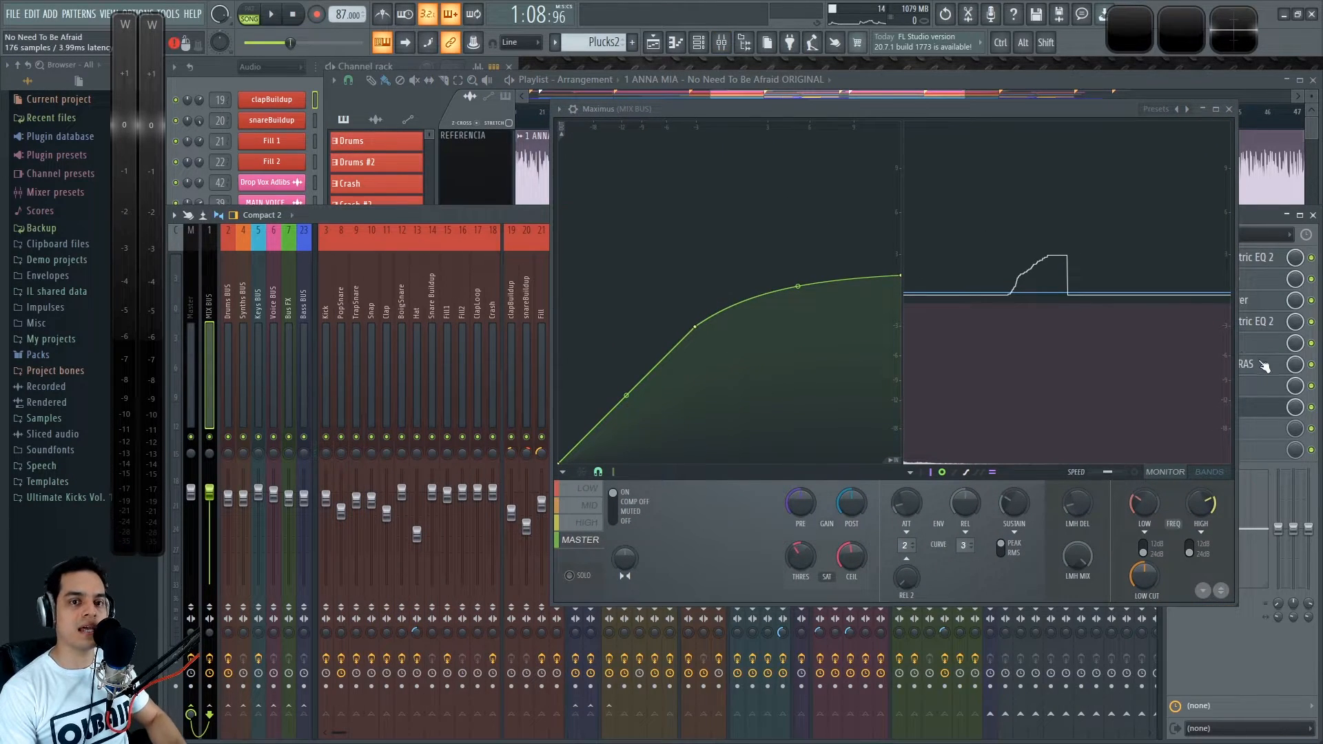
{"action": "left_click", "coordinate": [193, 304]}
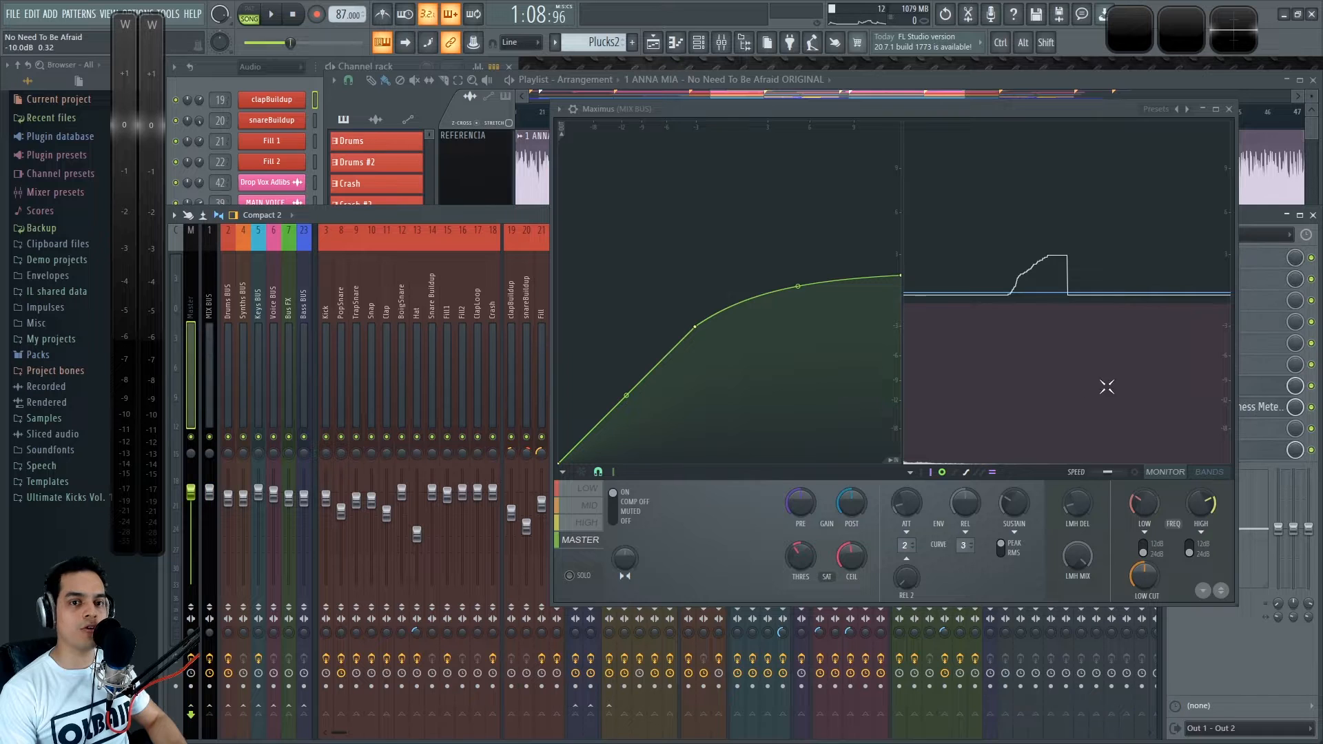
{"action": "left_click", "coordinate": [1261, 407]}
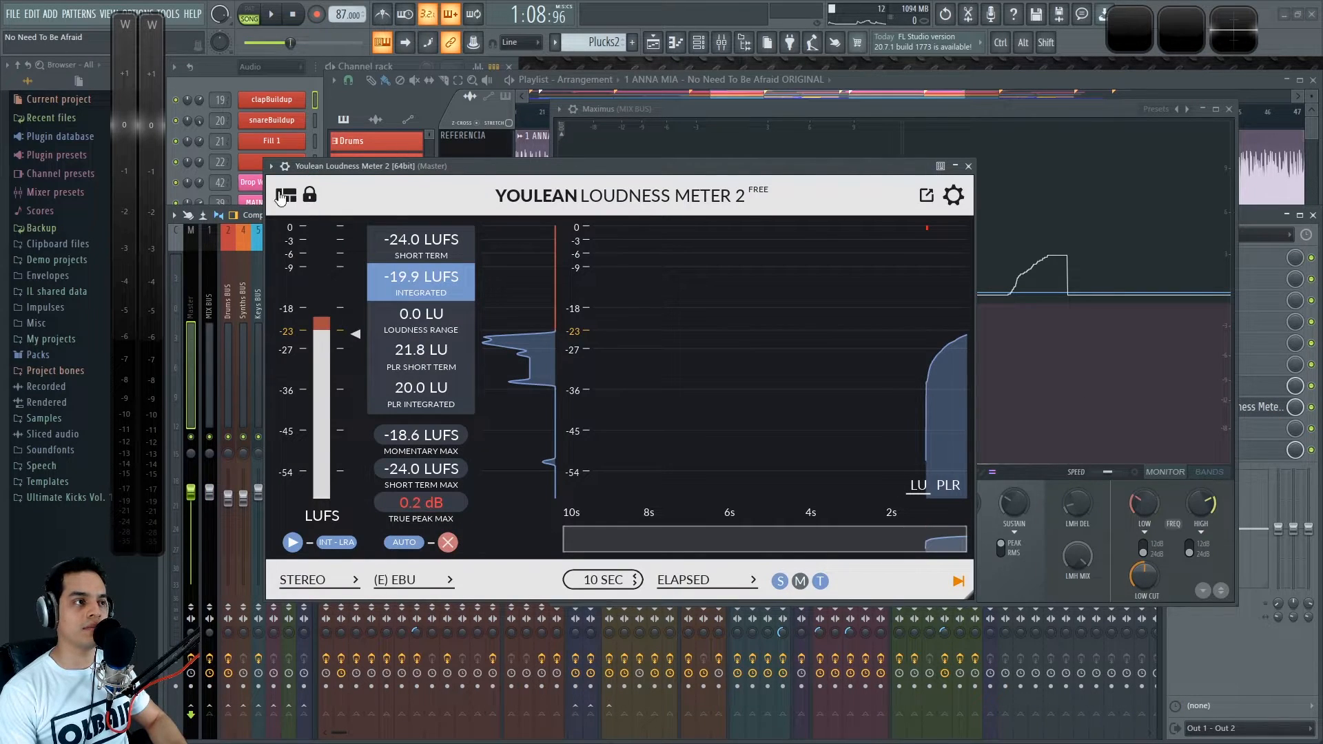
{"action": "left_click_drag", "start_coordinate": [282, 166], "coordinate": [19, 82]}
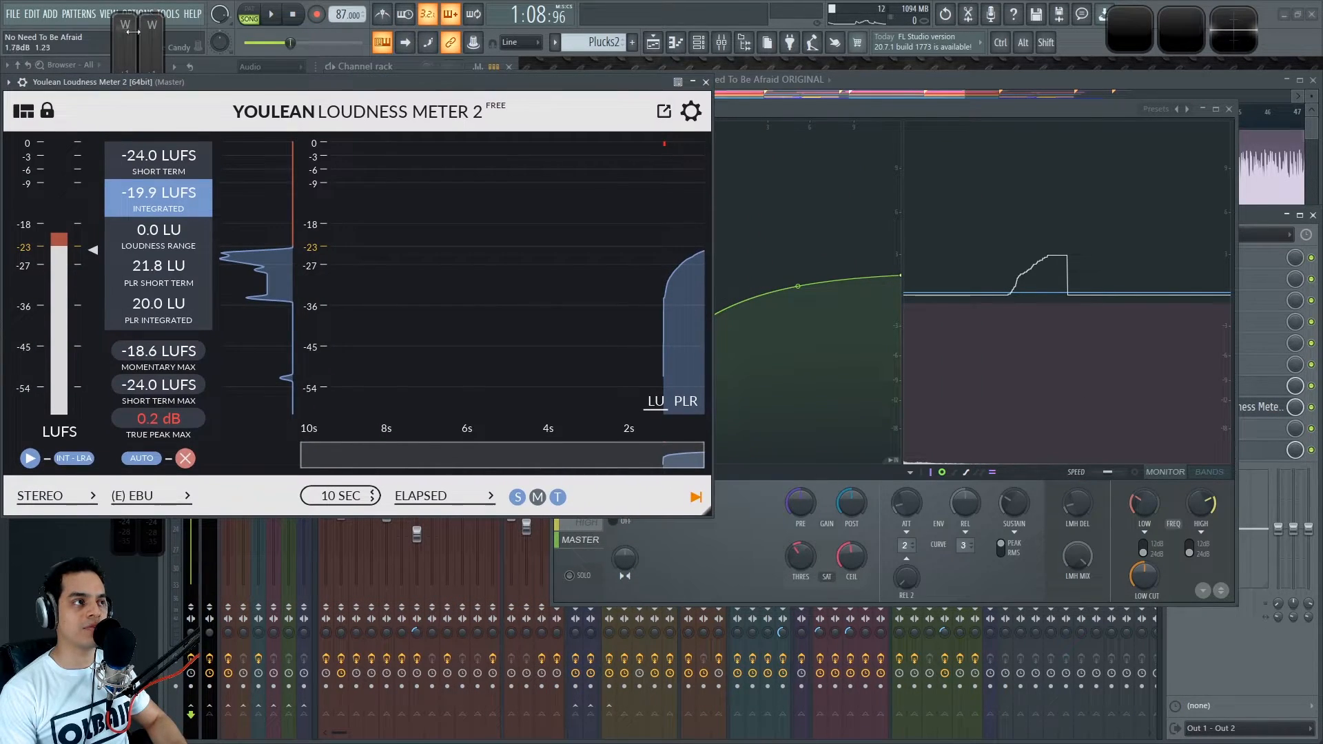
- Dock both floating Wave Candy level meters so the loudness meter is unobstructed
{"action": "left_click", "coordinate": [131, 32]}
{"action": "left_click", "coordinate": [151, 49]}
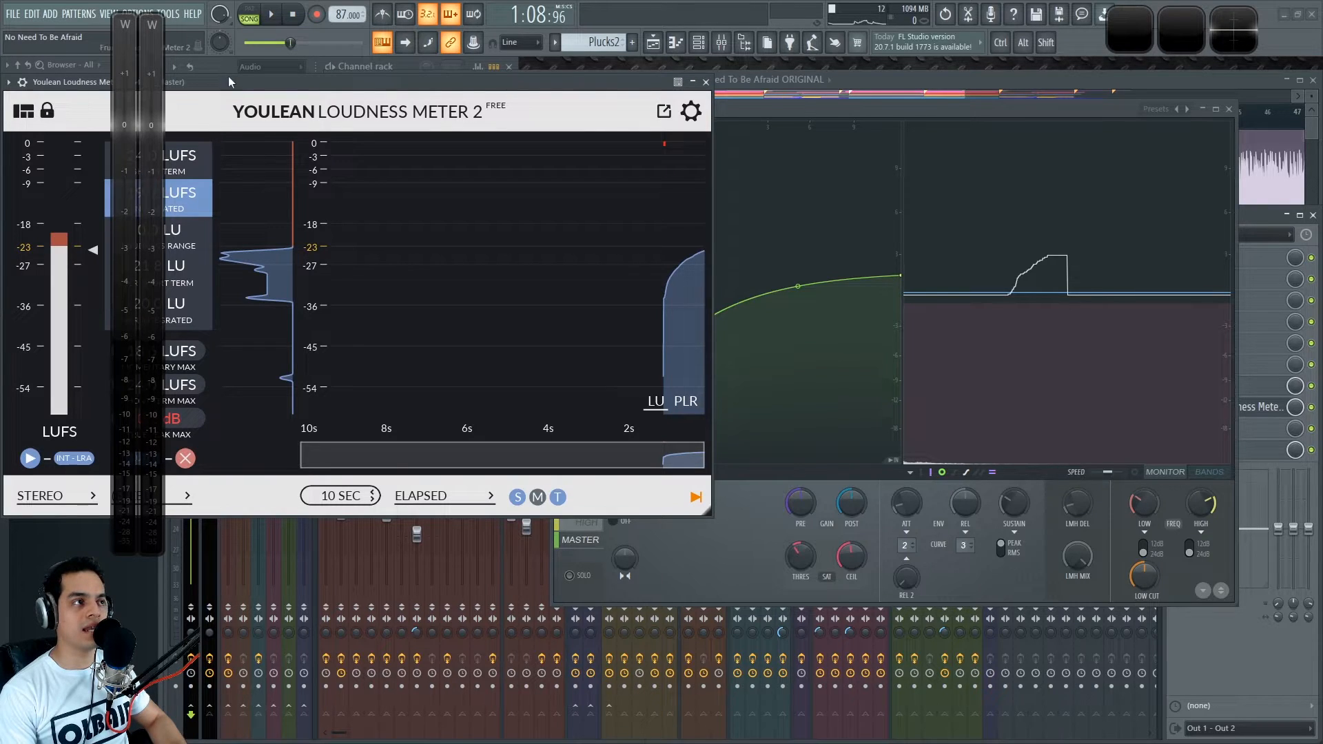
{"action": "double_click", "coordinate": [152, 65]}
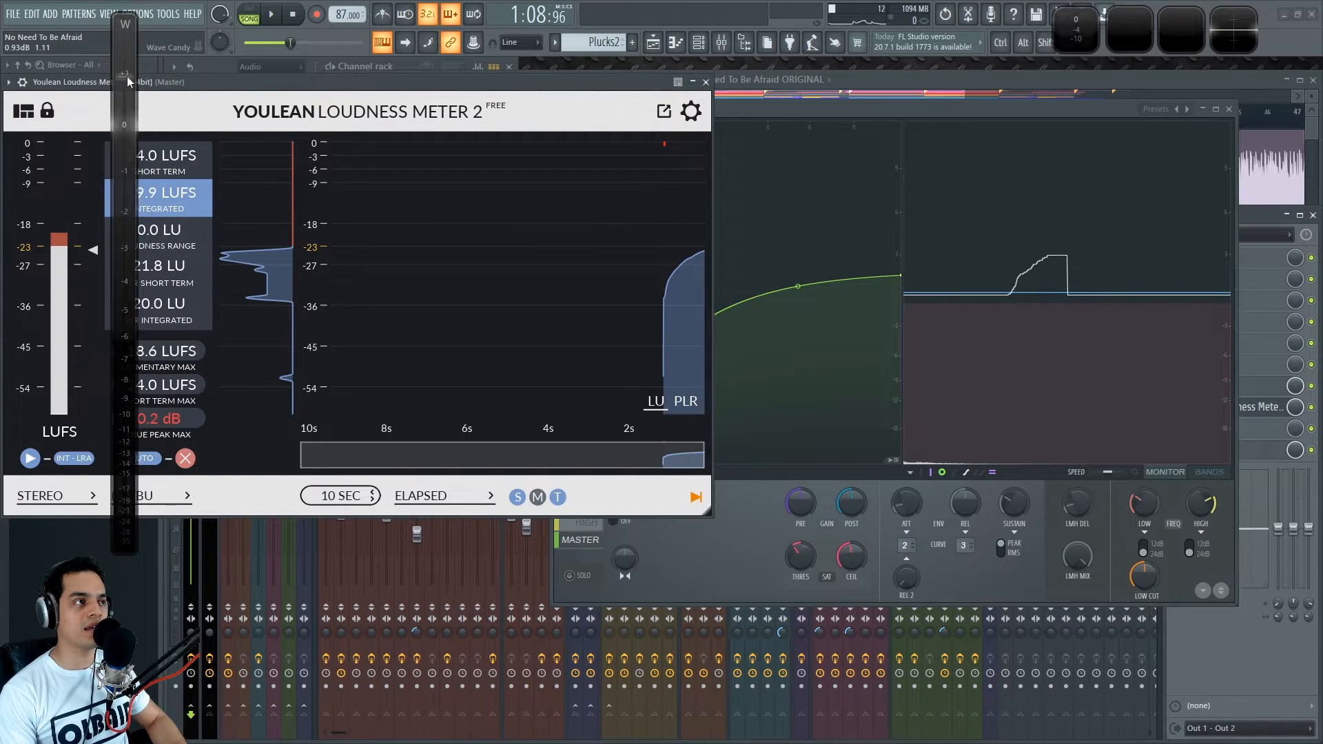
{"action": "double_click", "coordinate": [127, 77]}
- Play the drop with Maximus and the loudness meter side by side to measure its integrated loudness
{"action": "mouse_move", "coordinate": [850, 109]}
{"action": "left_mouse_down"}
{"action": "mouse_move", "coordinate": [867, 103]}
{"action": "mouse_move", "coordinate": [841, 86]}
{"action": "left_mouse_up"}
{"action": "key", "text": "space"}
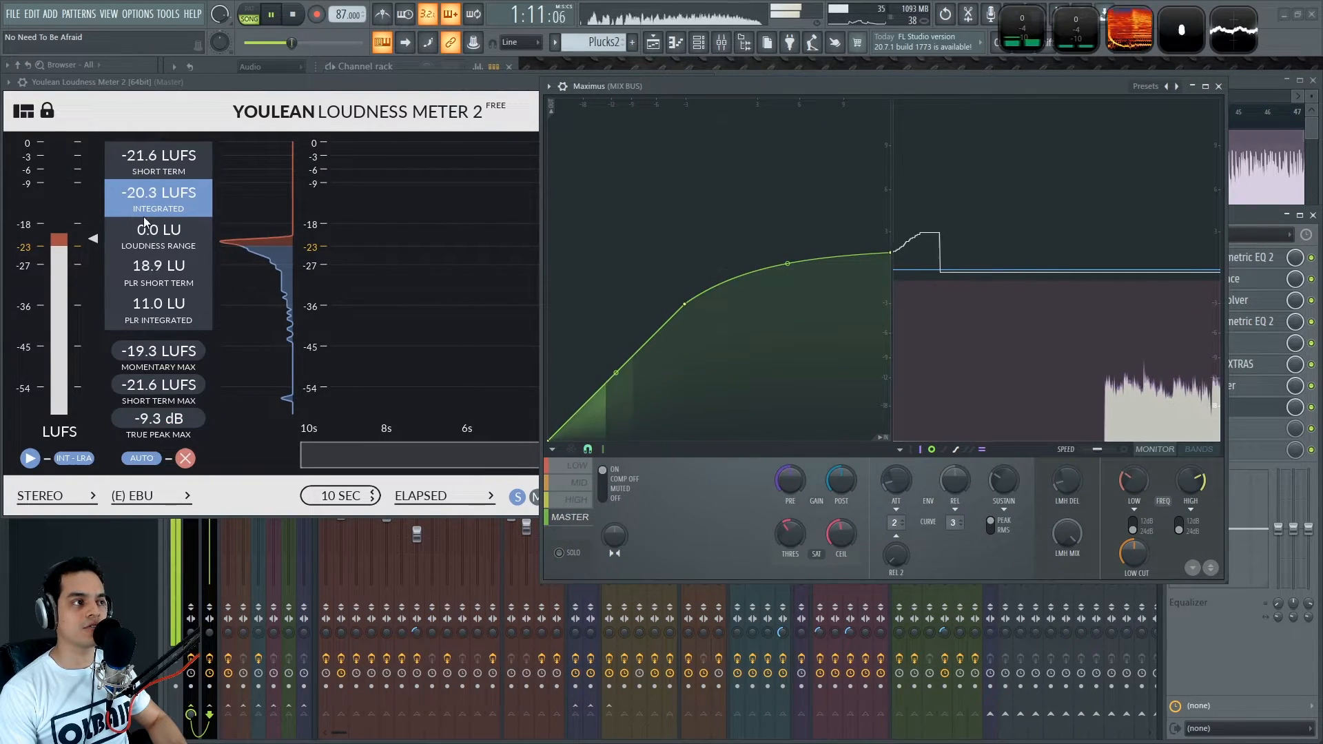
{"action": "key", "text": "space"}
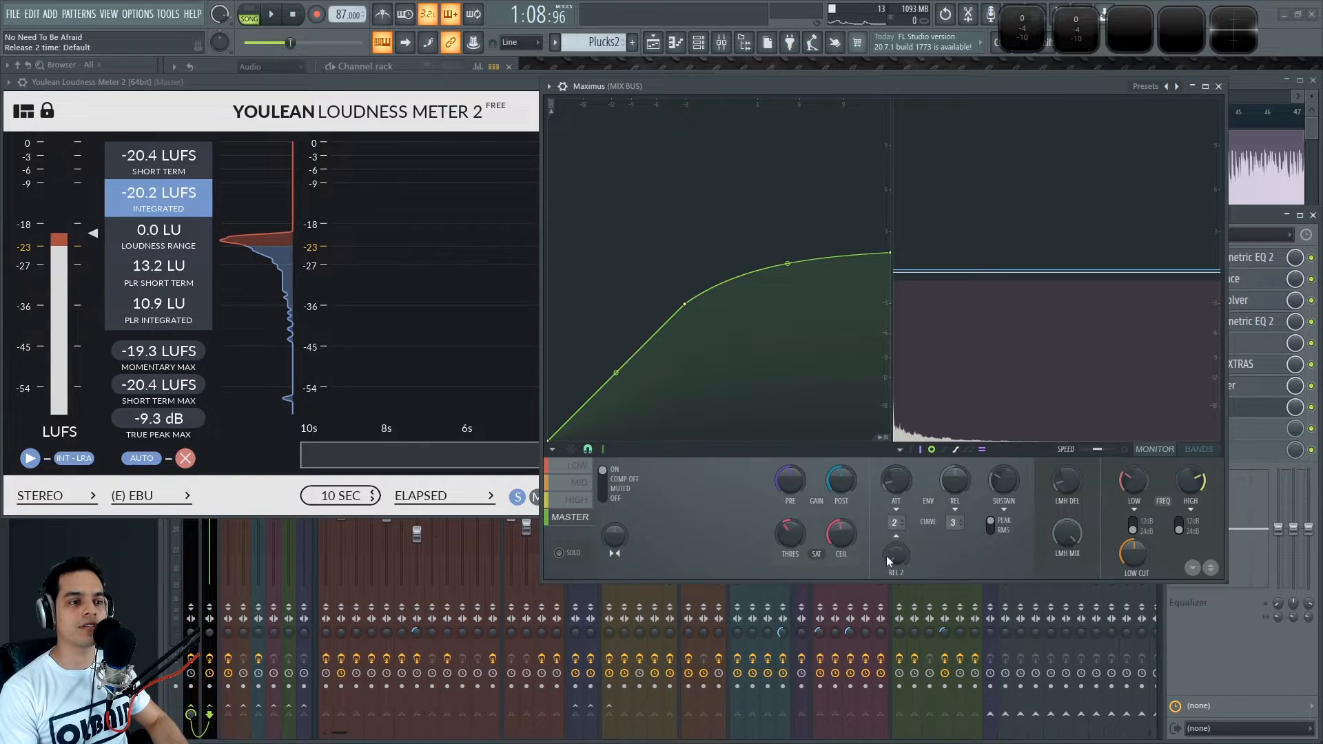
- Play the drop while raising the master band's pre gain to 8.8 dB, watching the loudness meter
{"action": "key", "text": "space"}
{"action": "left_click_drag", "start_coordinate": [792, 478], "coordinate": [792, 432]}
{"action": "key", "text": "space"}
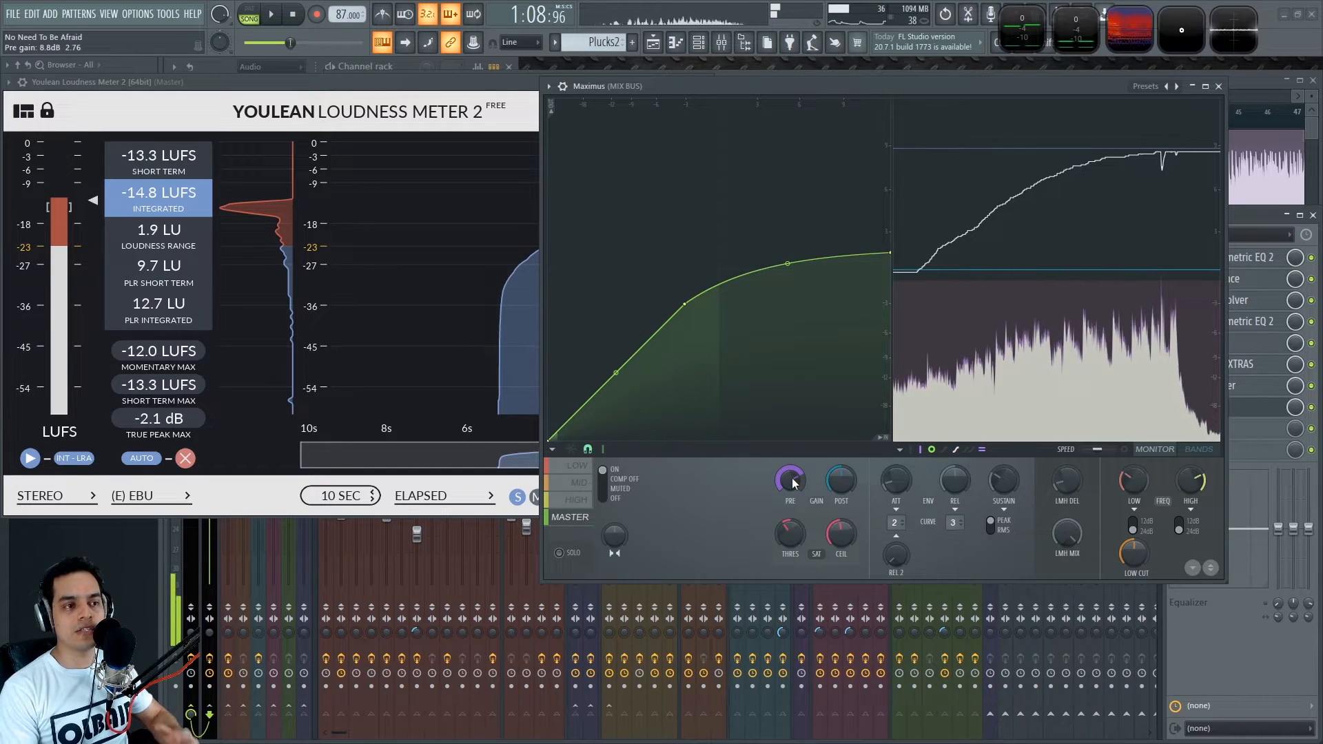
- Measure the drop's loudness with the master pre gain raised further, and reset the gain to 0.0 dB
{"action": "left_click_drag", "start_coordinate": [793, 478], "coordinate": [793, 445]}
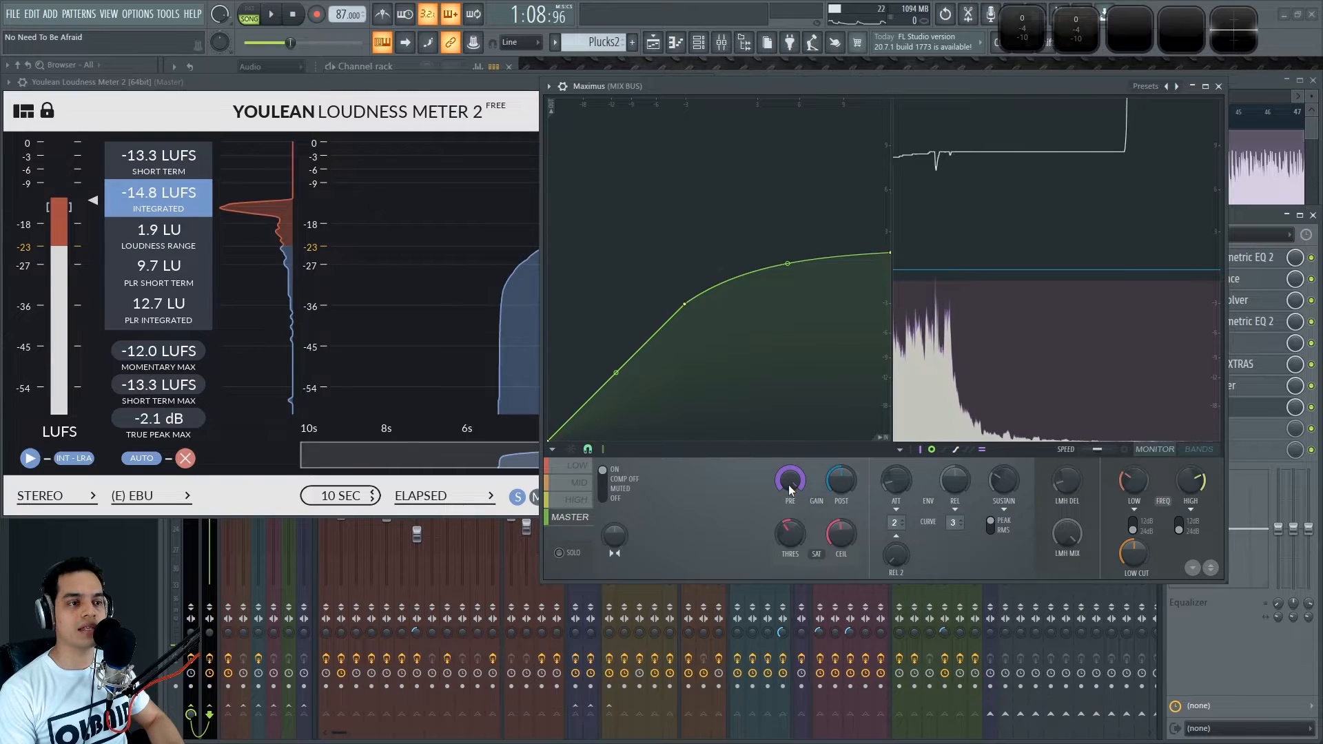
{"action": "key", "text": "space"}
{"action": "key", "text": "space"}
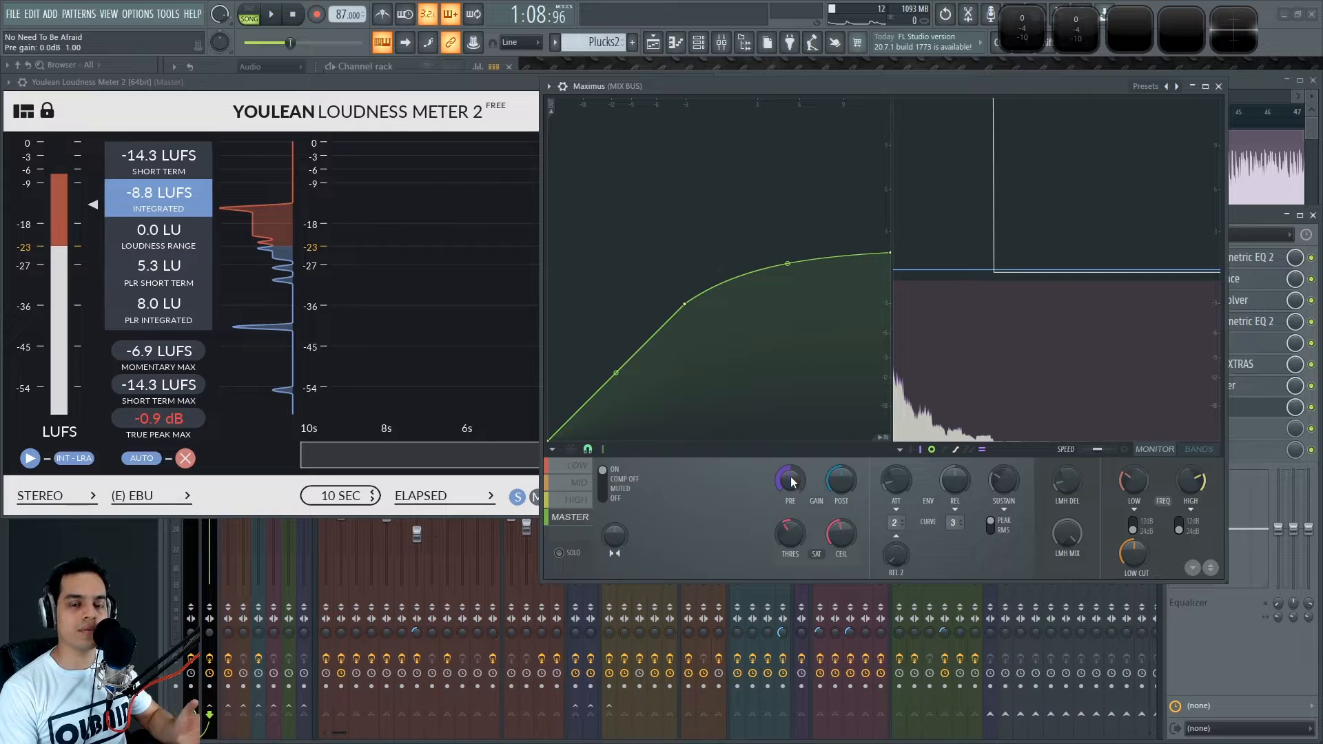
- Play the drop while raising the master band's pre gain in Maximus to measure its integrated loudness
{"action": "key", "text": "space"}
{"action": "left_click_drag", "start_coordinate": [790, 488], "coordinate": [790, 422]}
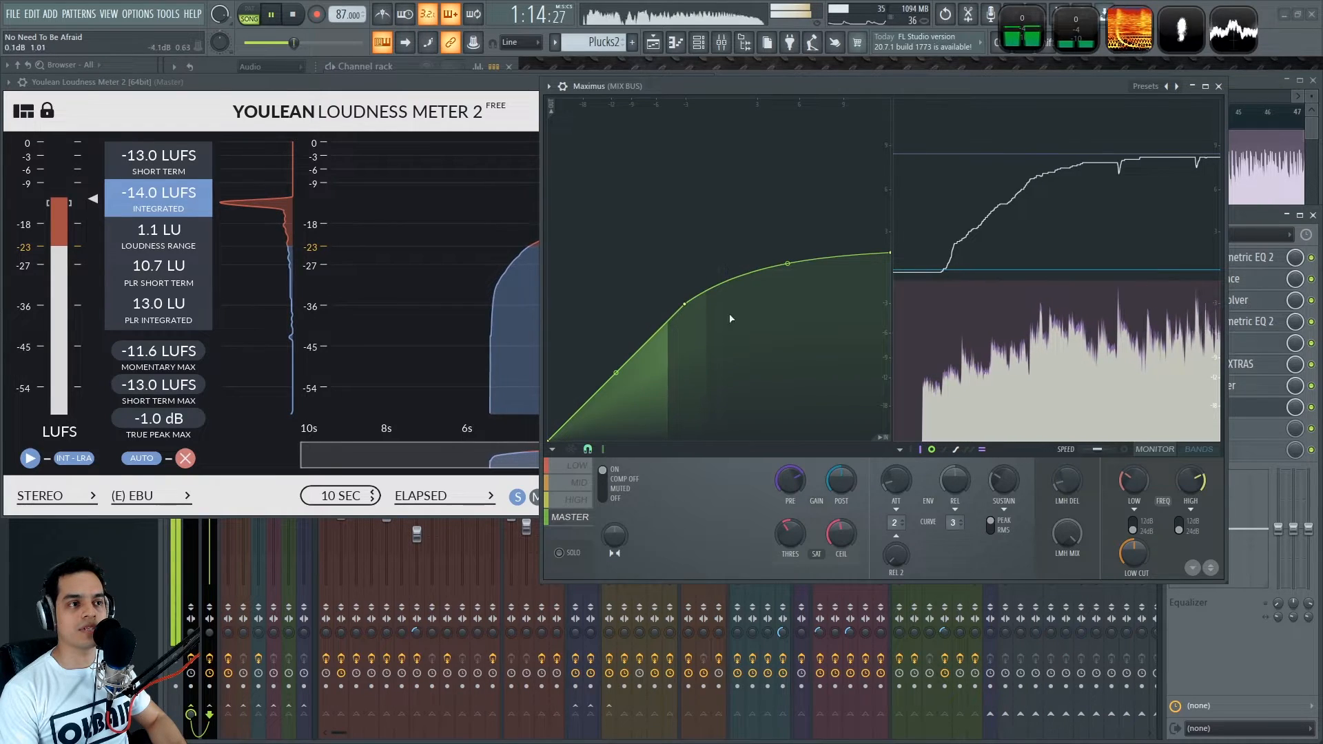
{"action": "key", "text": "space"}
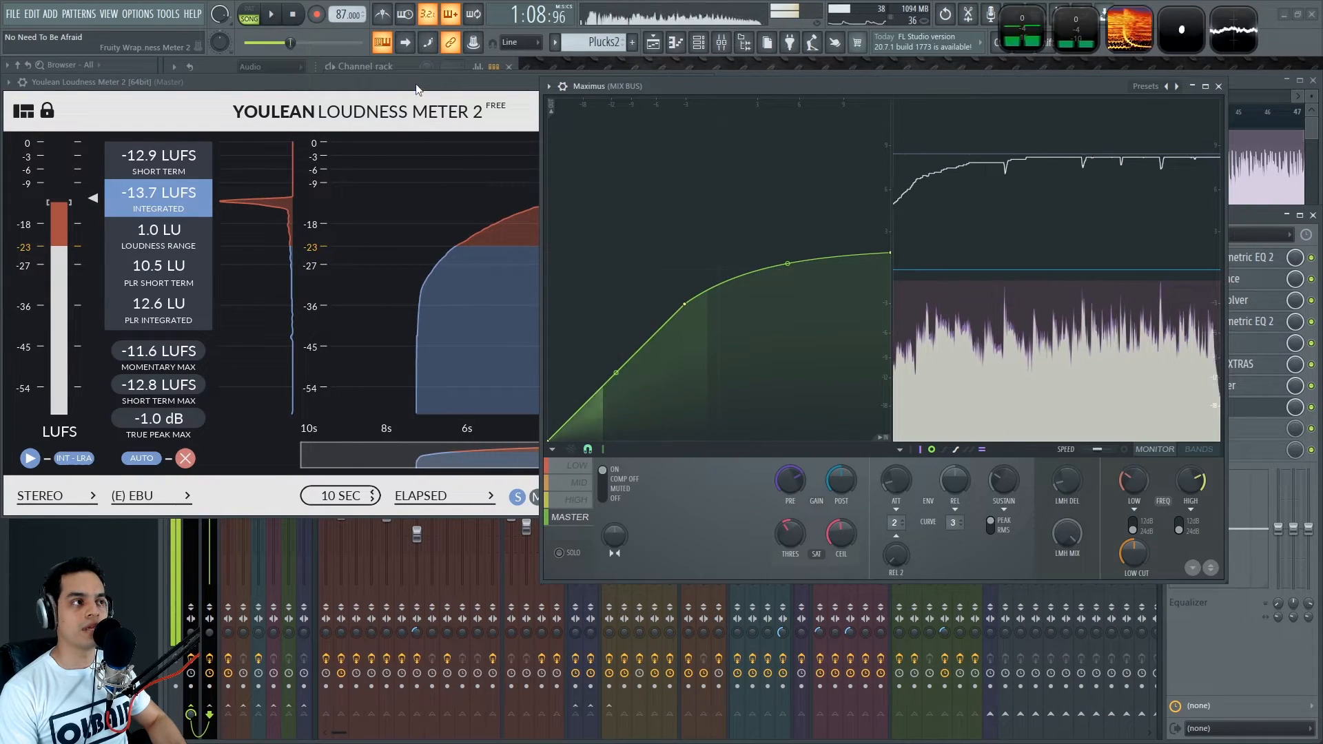
- Shift the Maximus window away from the loudness meter and replay the drop with the meter in full view
{"action": "left_click", "coordinate": [402, 85]}
{"action": "left_click_drag", "start_coordinate": [812, 86], "coordinate": [840, 82]}
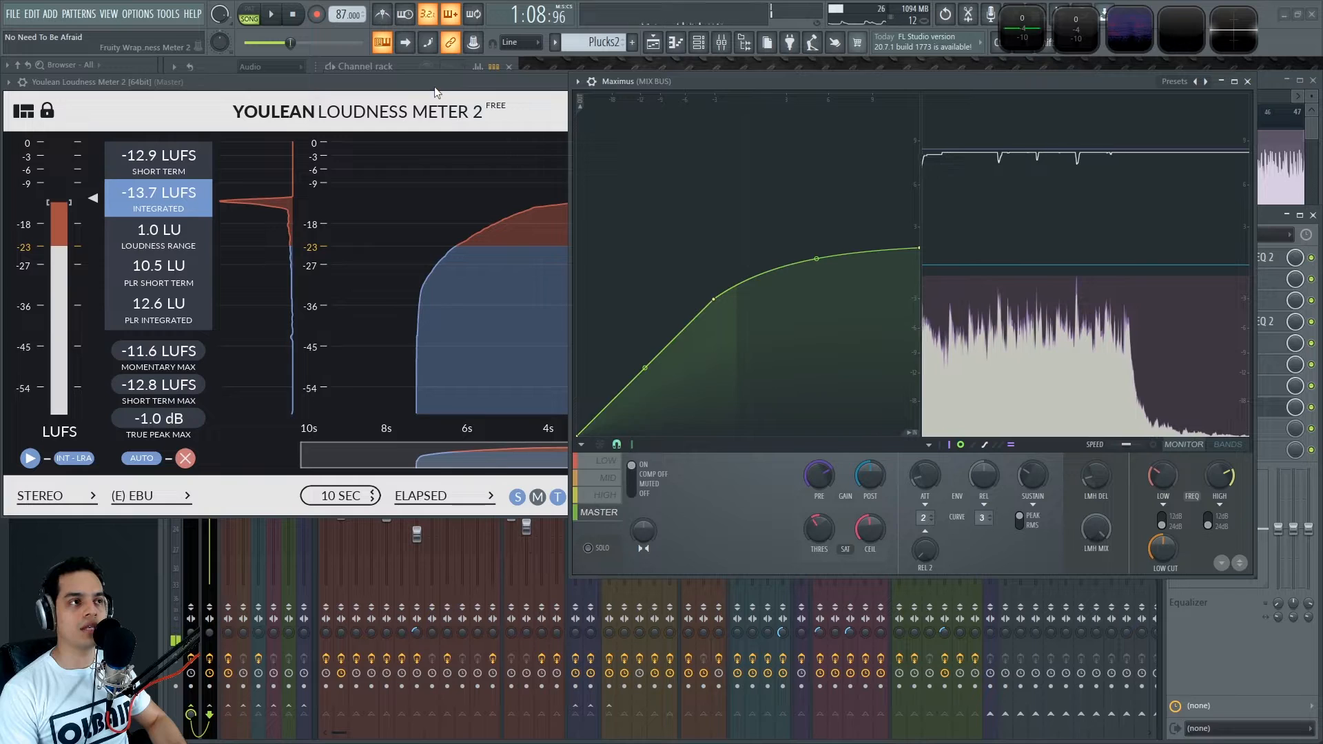
{"action": "left_click", "coordinate": [483, 83]}
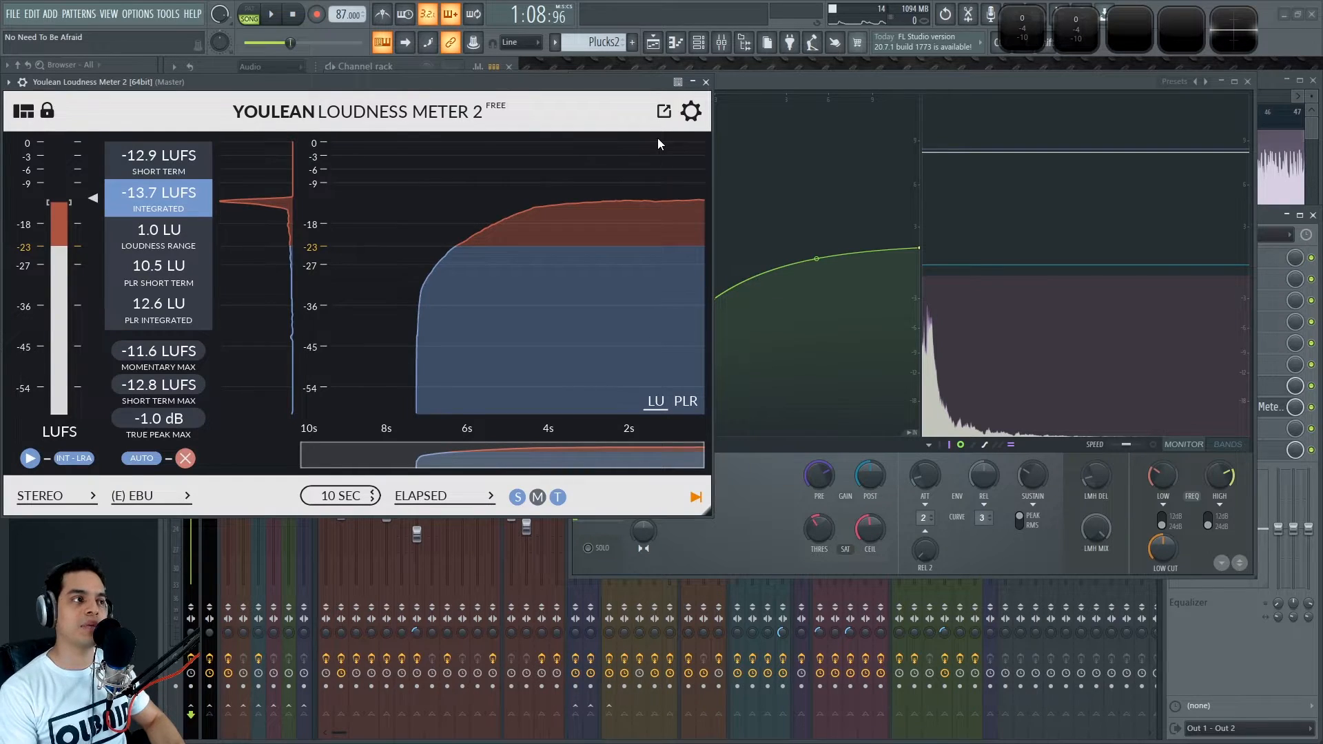
{"action": "key", "text": "space"}
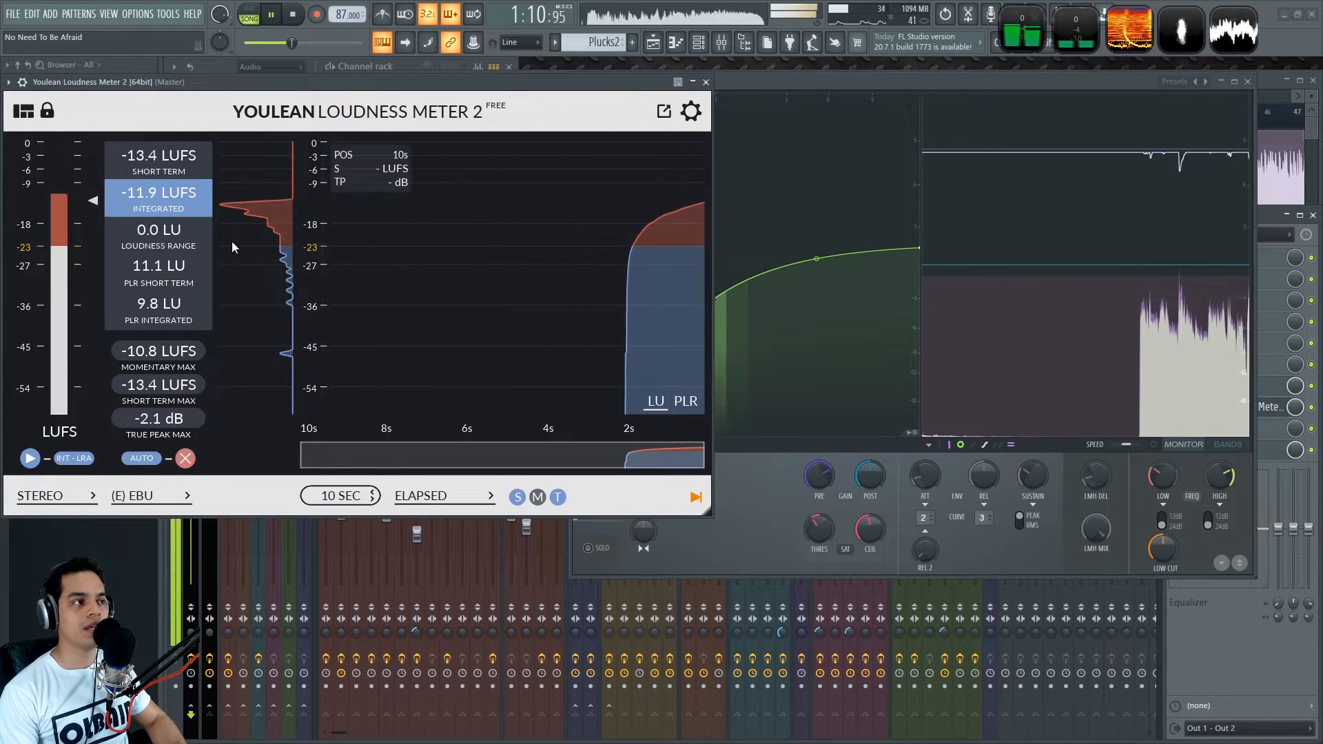
{"action": "key", "text": "space"}
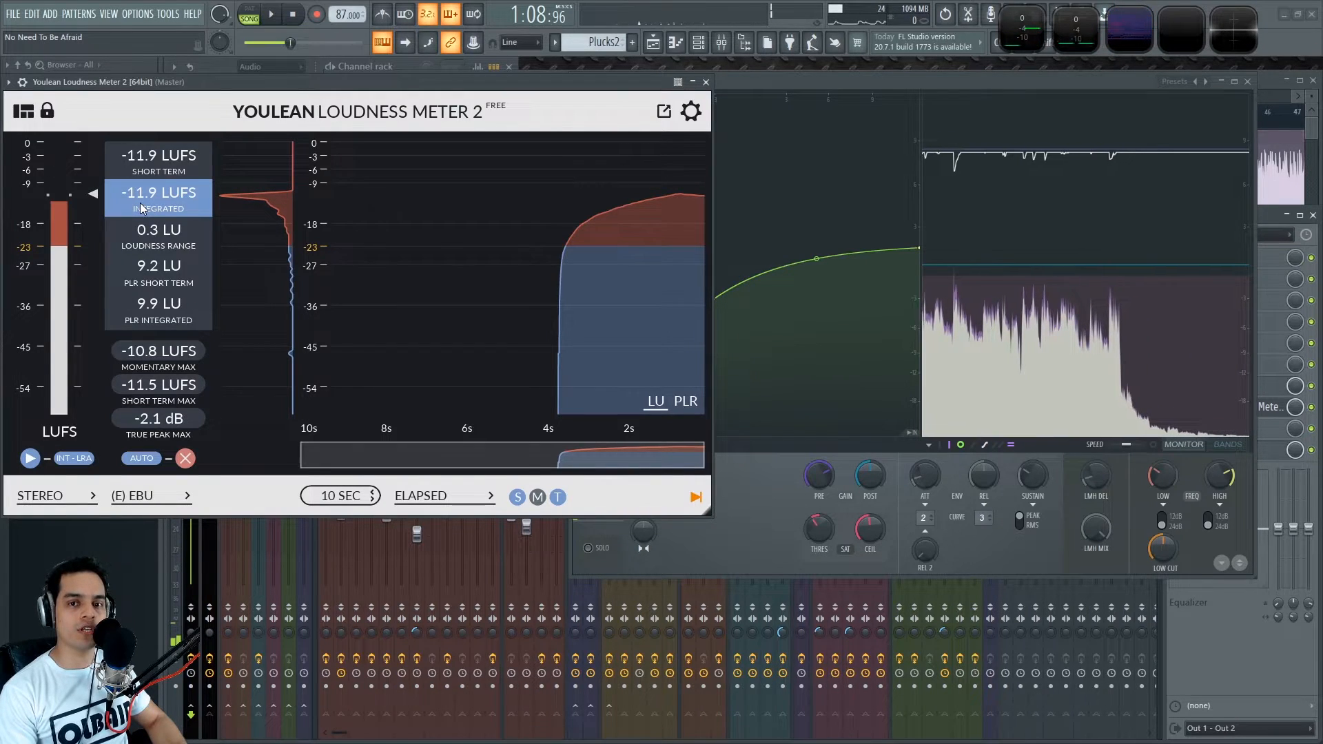
- Play a longer stretch of the drop to compare its LUFS and peak levels, moving the loudness meter slightly lower
{"action": "key", "text": "space"}
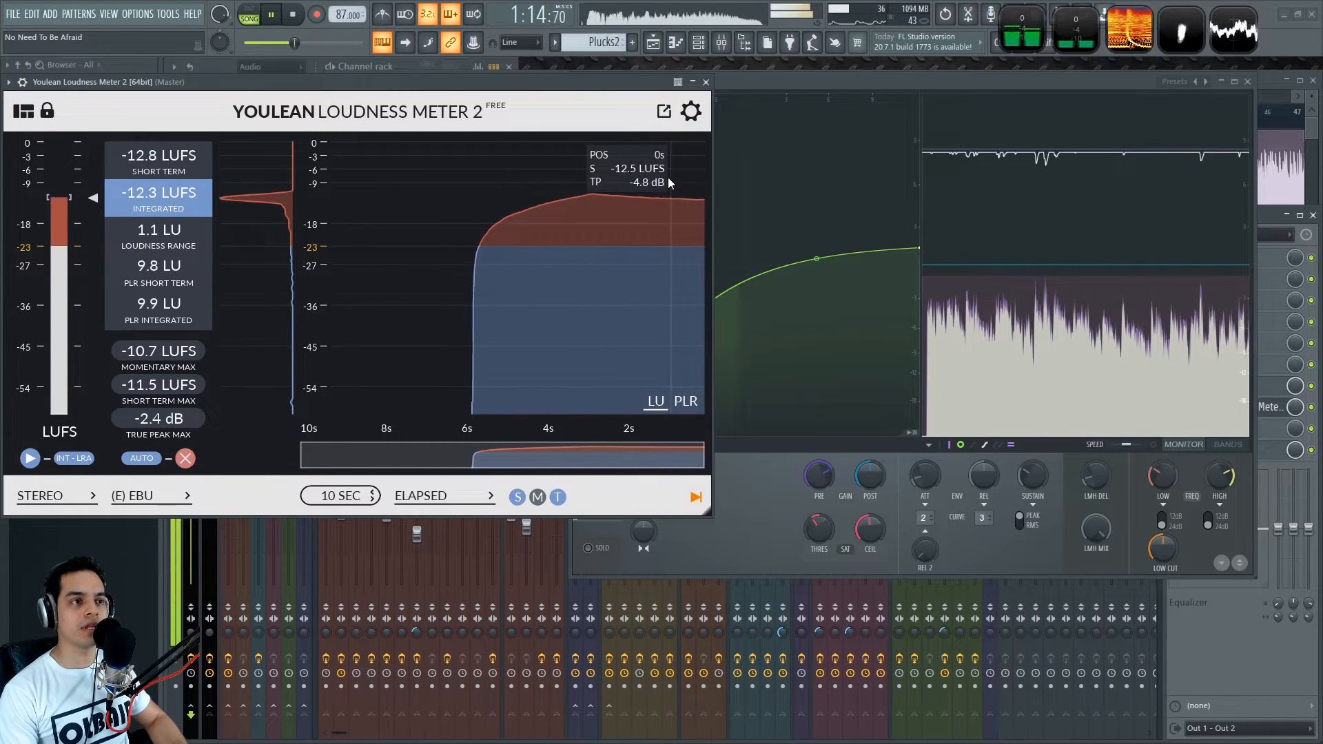
{"action": "mouse_move", "coordinate": [155, 85]}
{"action": "left_mouse_down"}
{"action": "mouse_move", "coordinate": [155, 124]}
{"action": "mouse_move", "coordinate": [155, 107]}
{"action": "left_mouse_up"}
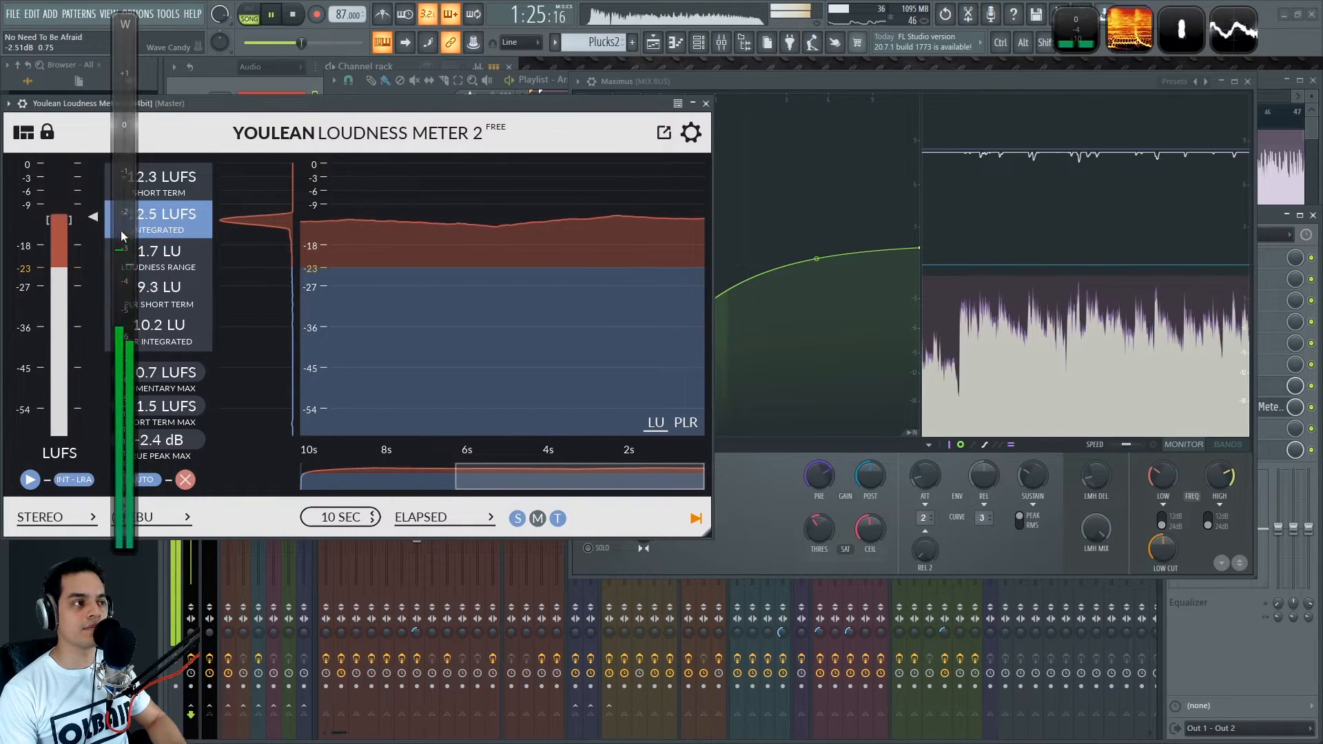
{"action": "key", "text": "space"}
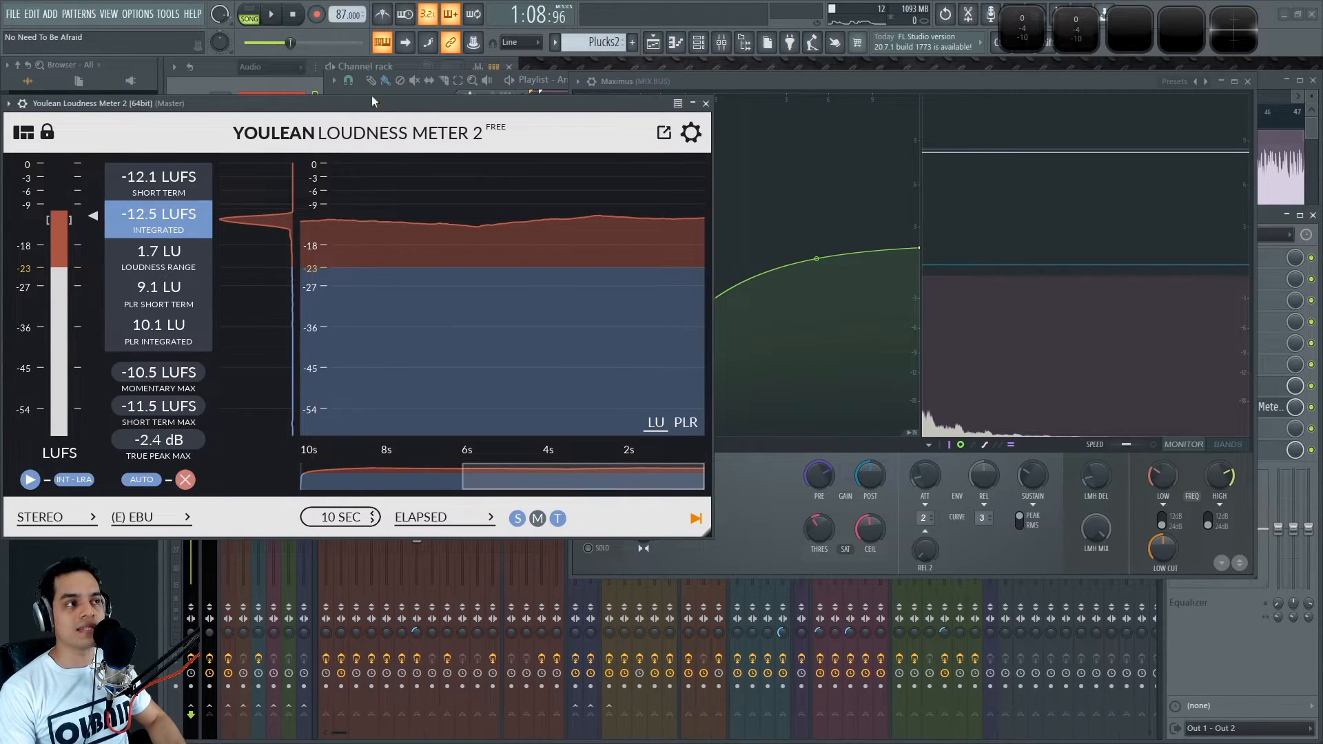
{"action": "mouse_move", "coordinate": [305, 312]}
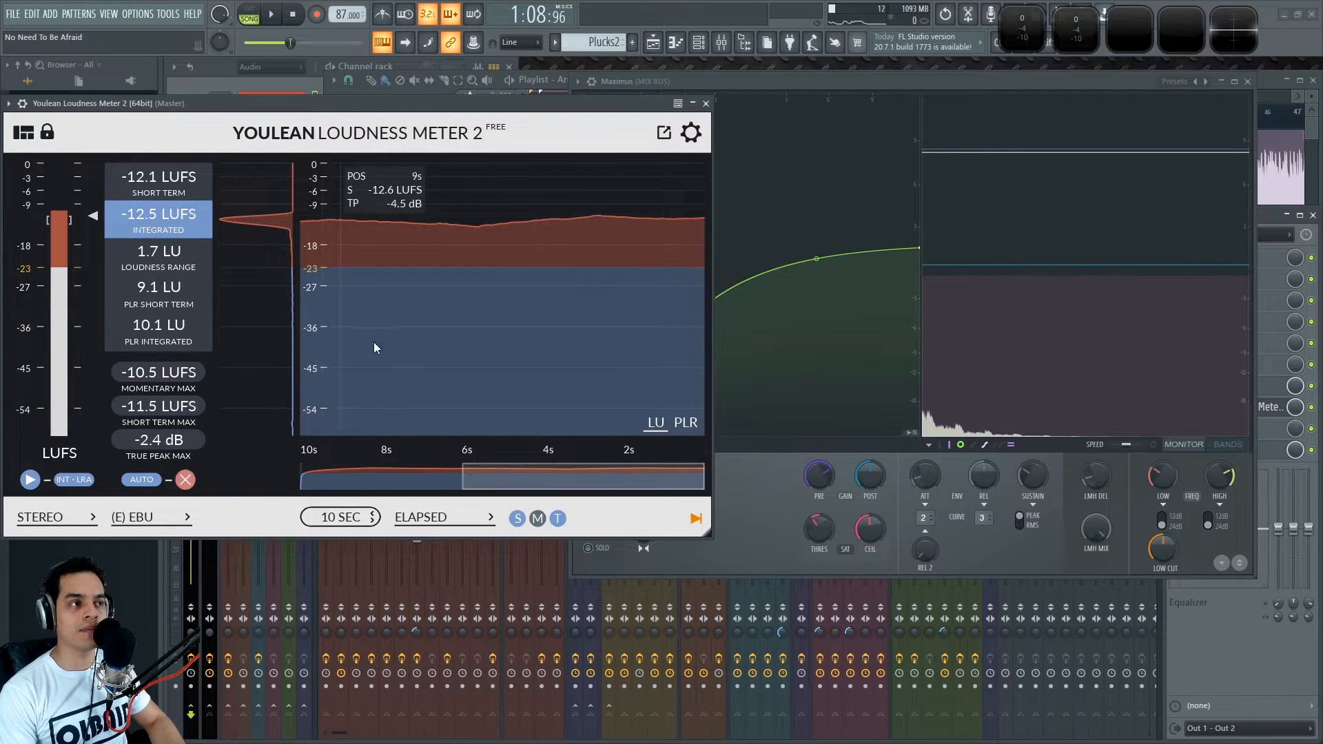
{"action": "left_click_drag", "start_coordinate": [424, 110], "coordinate": [430, 112]}
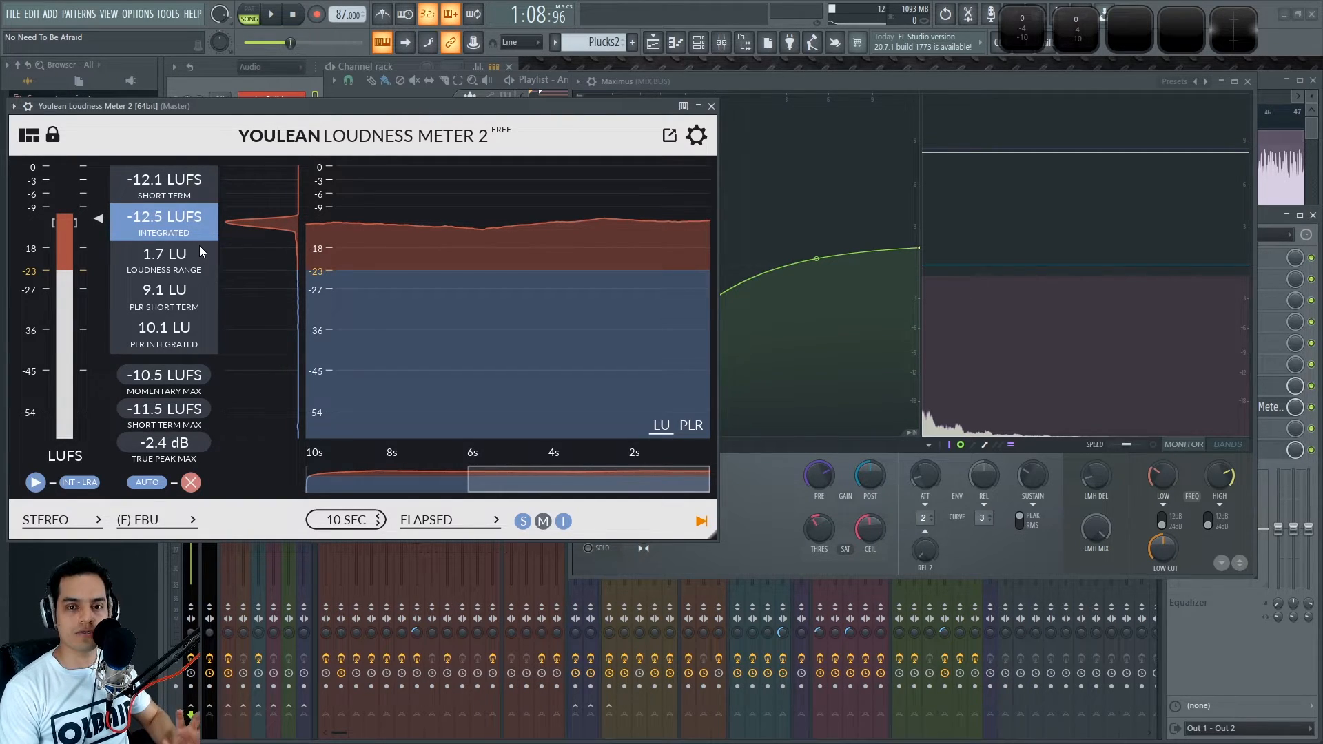
- Play the drop while raising the master band's pre gain to 9.9 dB, checking the integrated loudness
{"action": "key", "text": "space"}
{"action": "left_click_drag", "start_coordinate": [609, 108], "coordinate": [587, 112]}
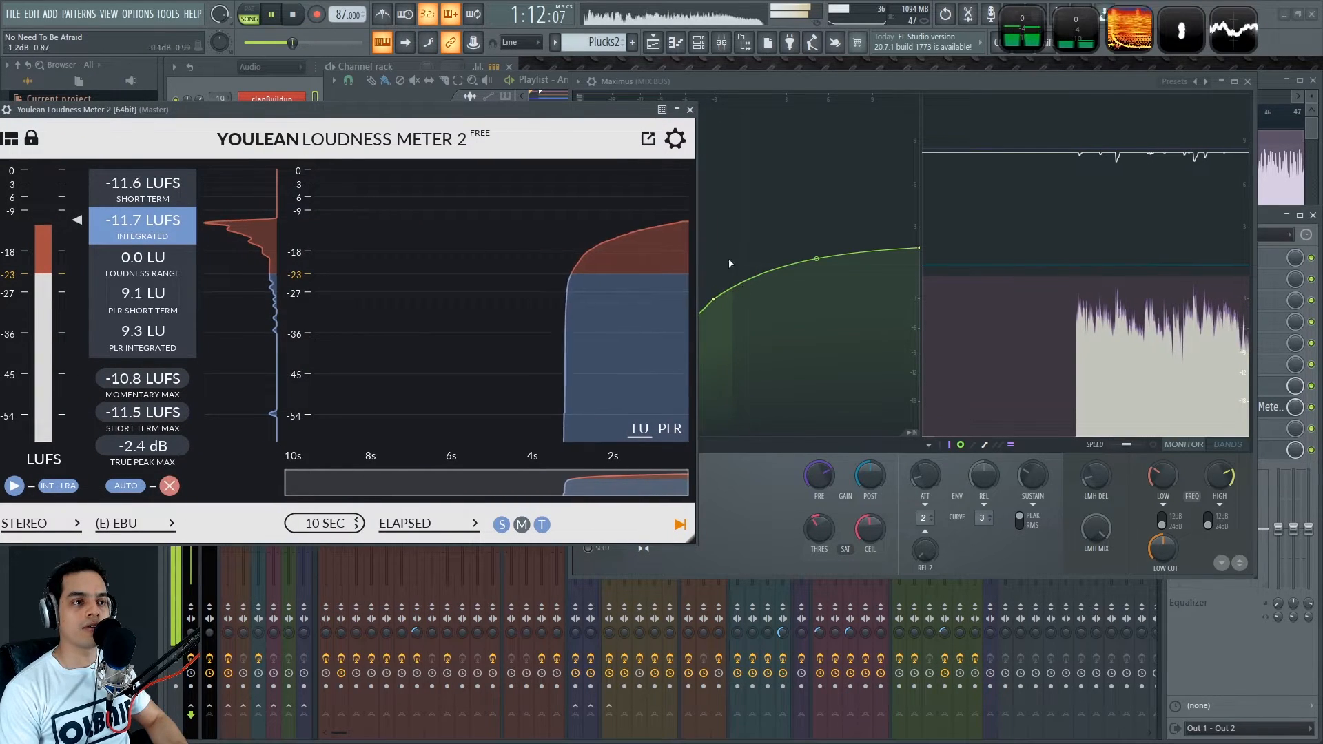
{"action": "left_click", "coordinate": [818, 476]}
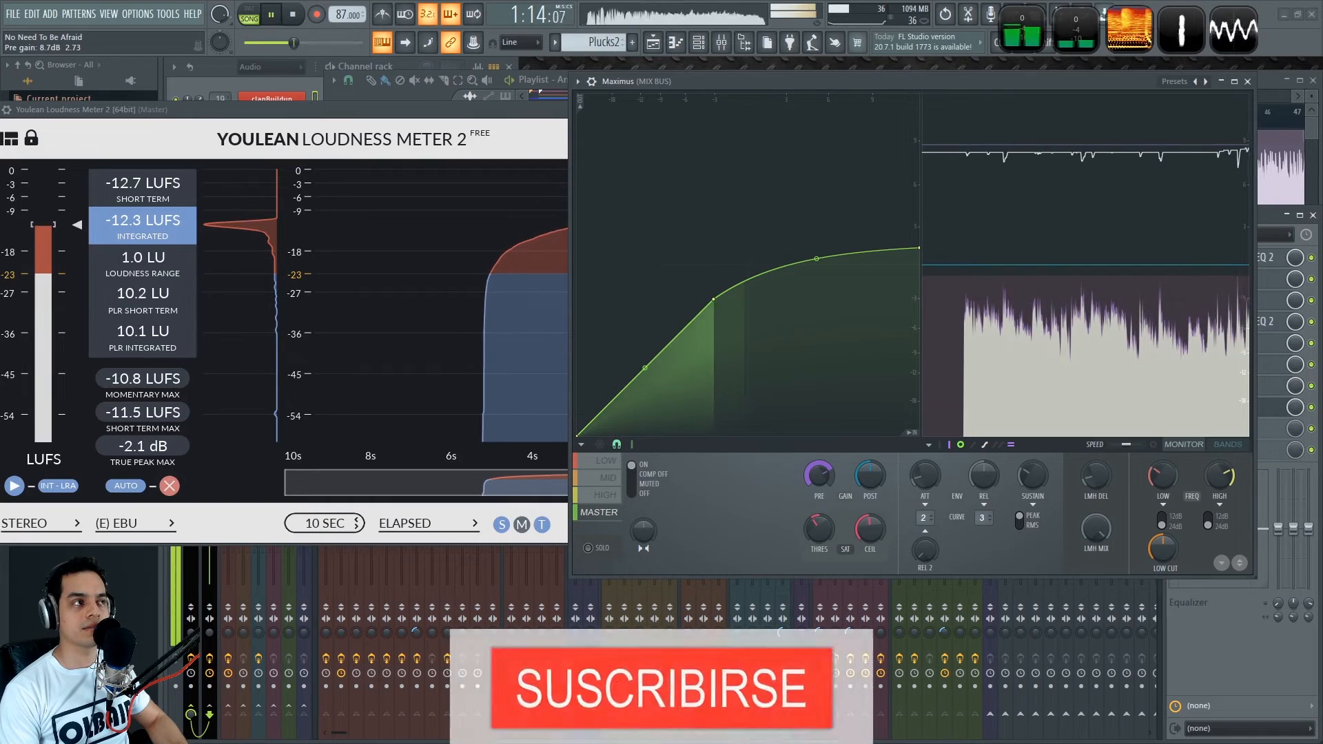
{"action": "left_click_drag", "start_coordinate": [819, 475], "coordinate": [819, 463]}
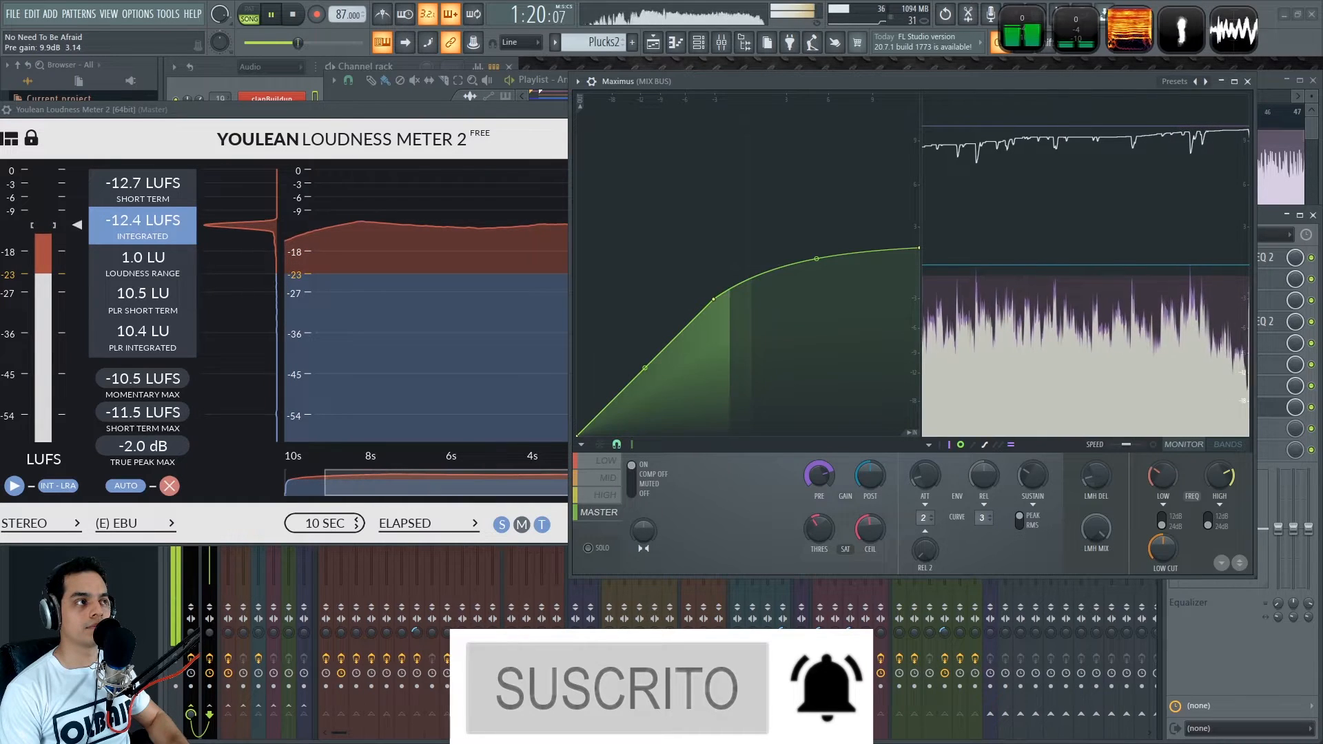
{"action": "left_click", "coordinate": [497, 118]}
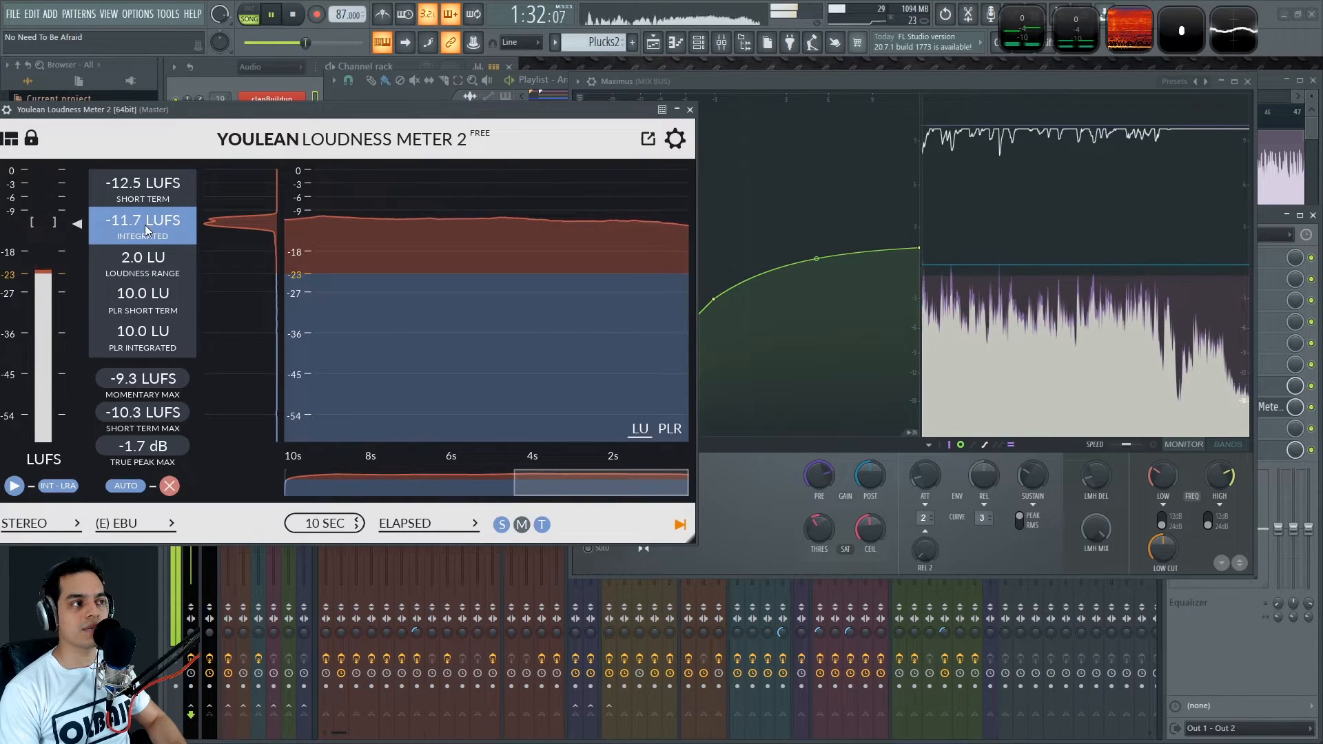
{"action": "key", "text": "space"}
- Replay the drop from its start to measure its integrated loudness at the current pre gain
{"action": "mouse_move", "coordinate": [458, 220]}
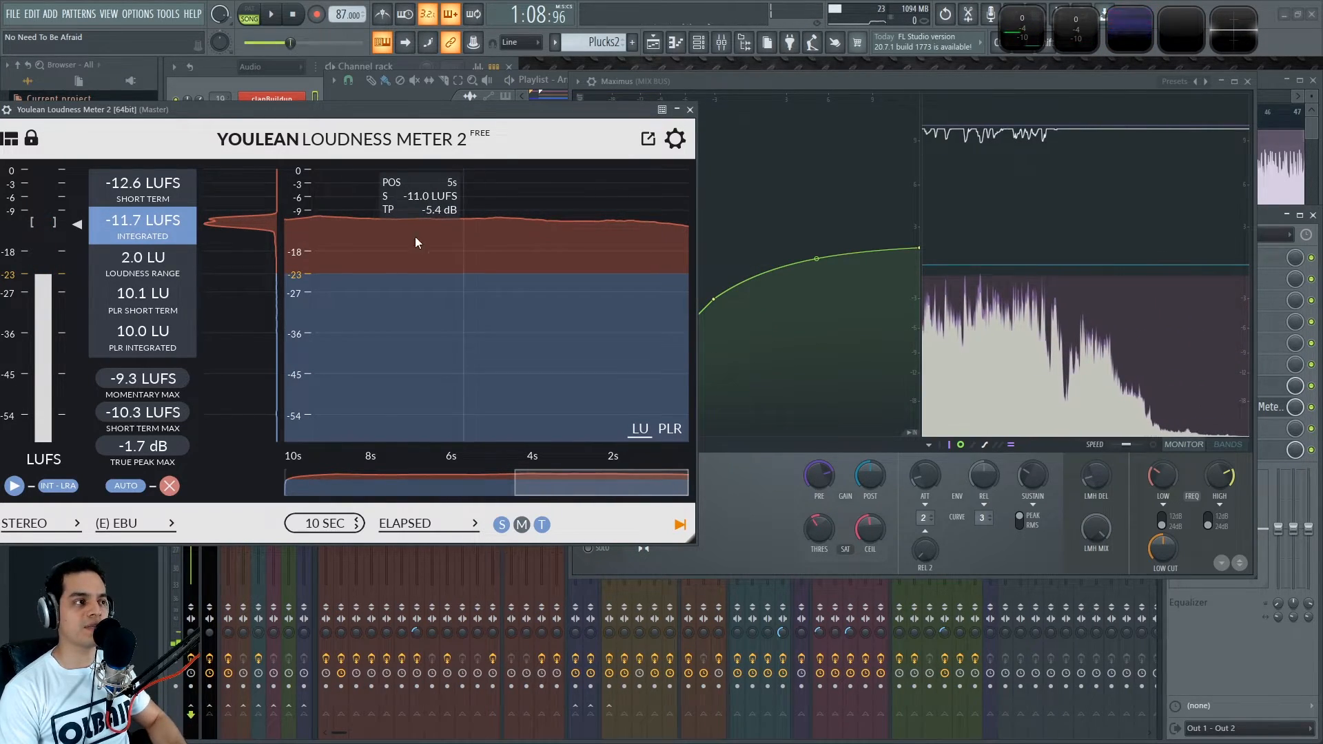
{"action": "key", "text": "space"}
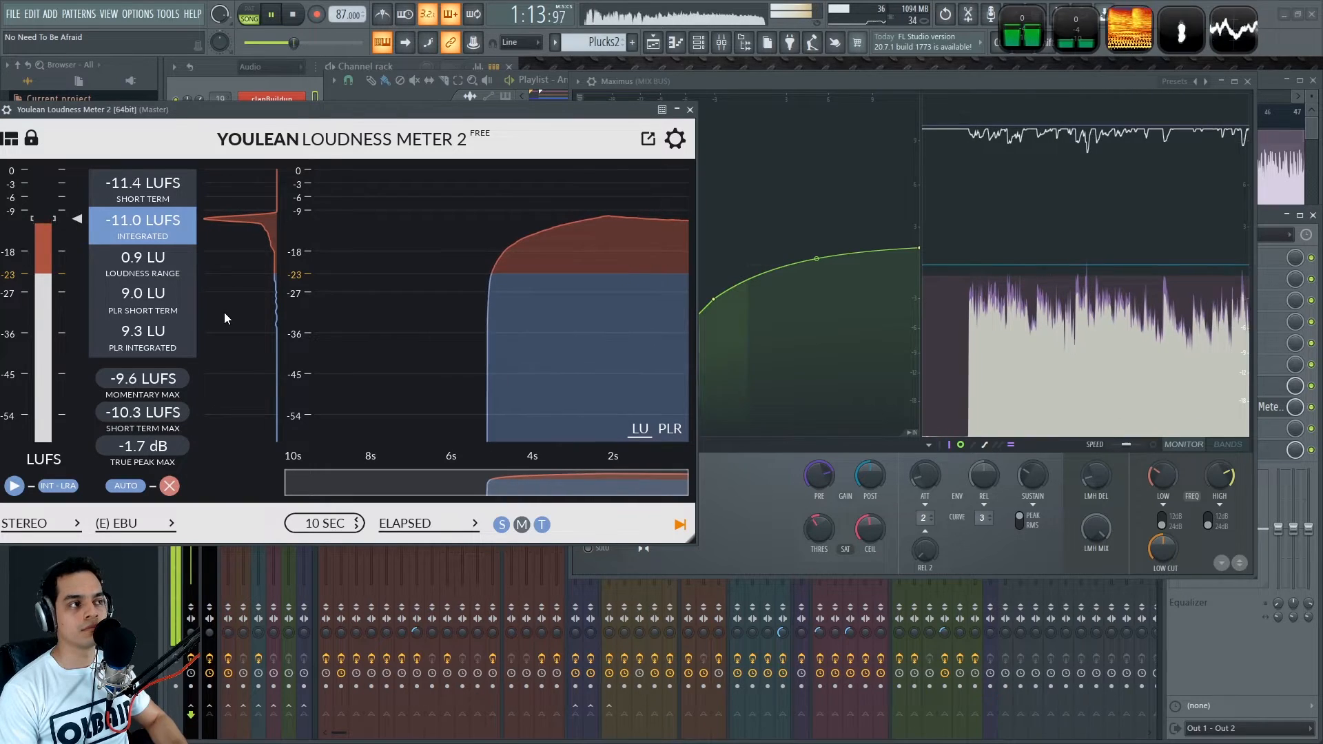
{"action": "key", "text": "space"}
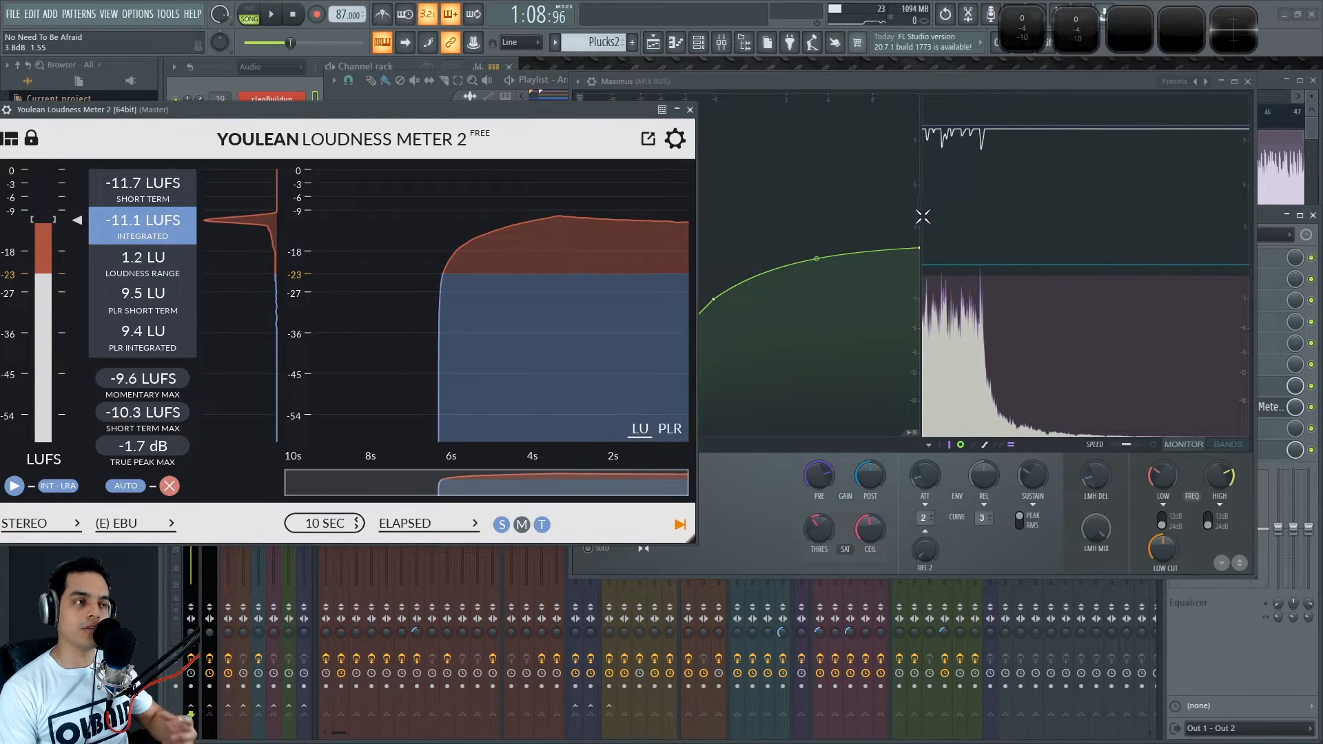
- Raise the master band's pre gain slightly further during playback and measure the drop's loudness
{"action": "mouse_move", "coordinate": [511, 312]}
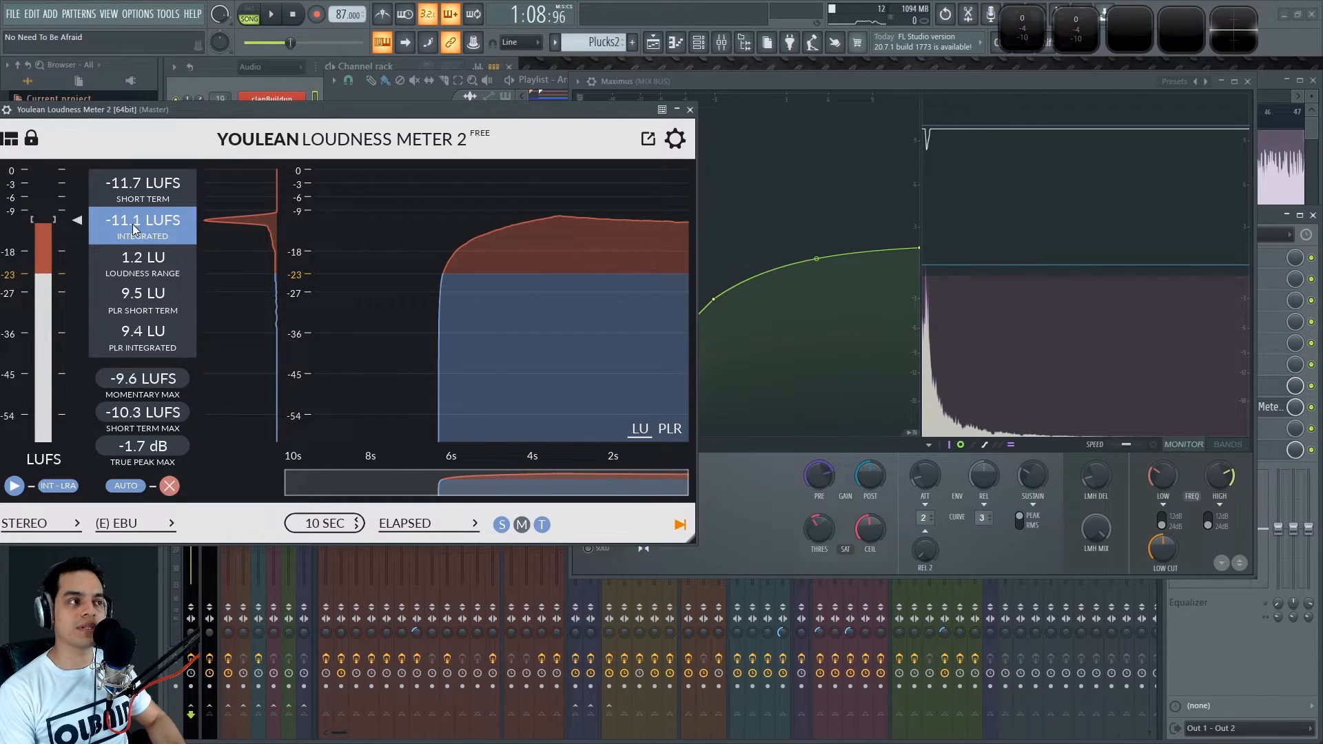
{"action": "key", "text": "space"}
{"action": "left_click_drag", "start_coordinate": [821, 475], "coordinate": [821, 464]}
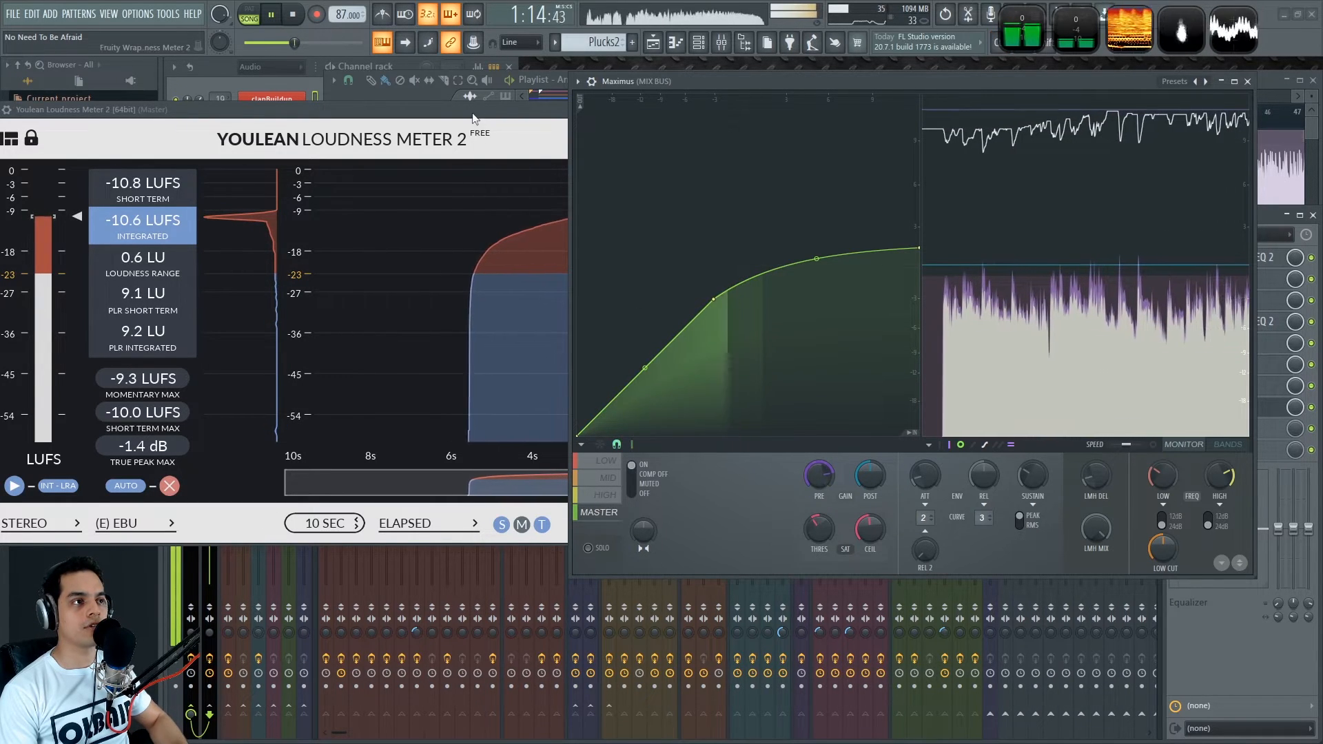
{"action": "left_click", "coordinate": [496, 207]}
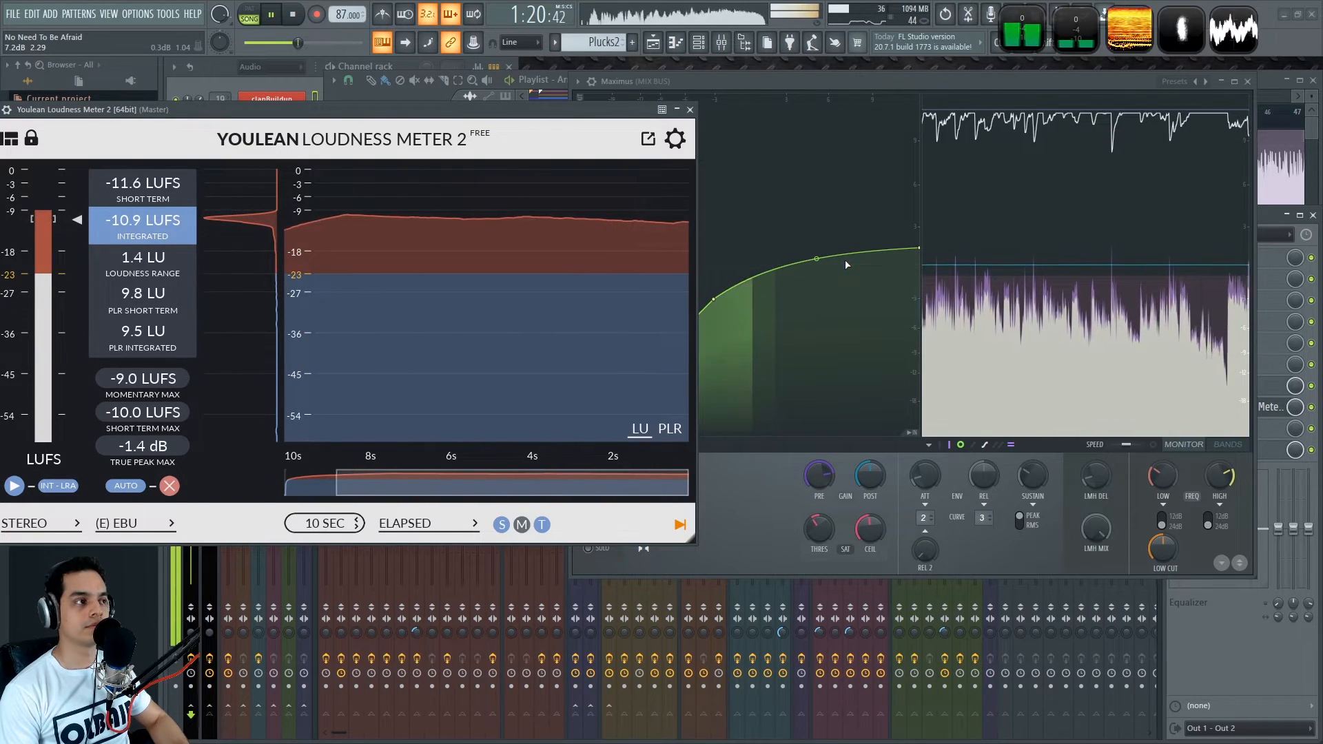
{"action": "key", "text": "space"}
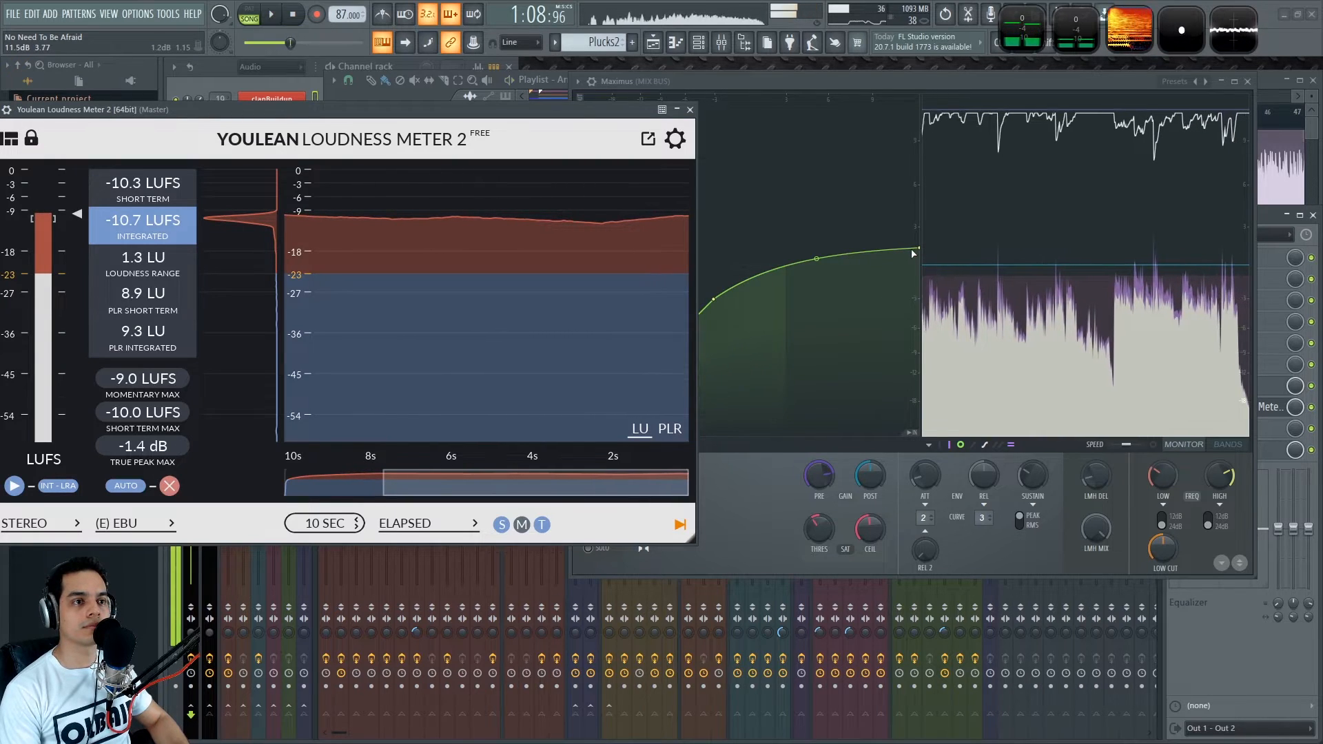
- Raise the end point of the master band's compression curve slightly and replay the drop to check LUFS and peak levels
{"action": "left_click_drag", "start_coordinate": [920, 249], "coordinate": [924, 235]}
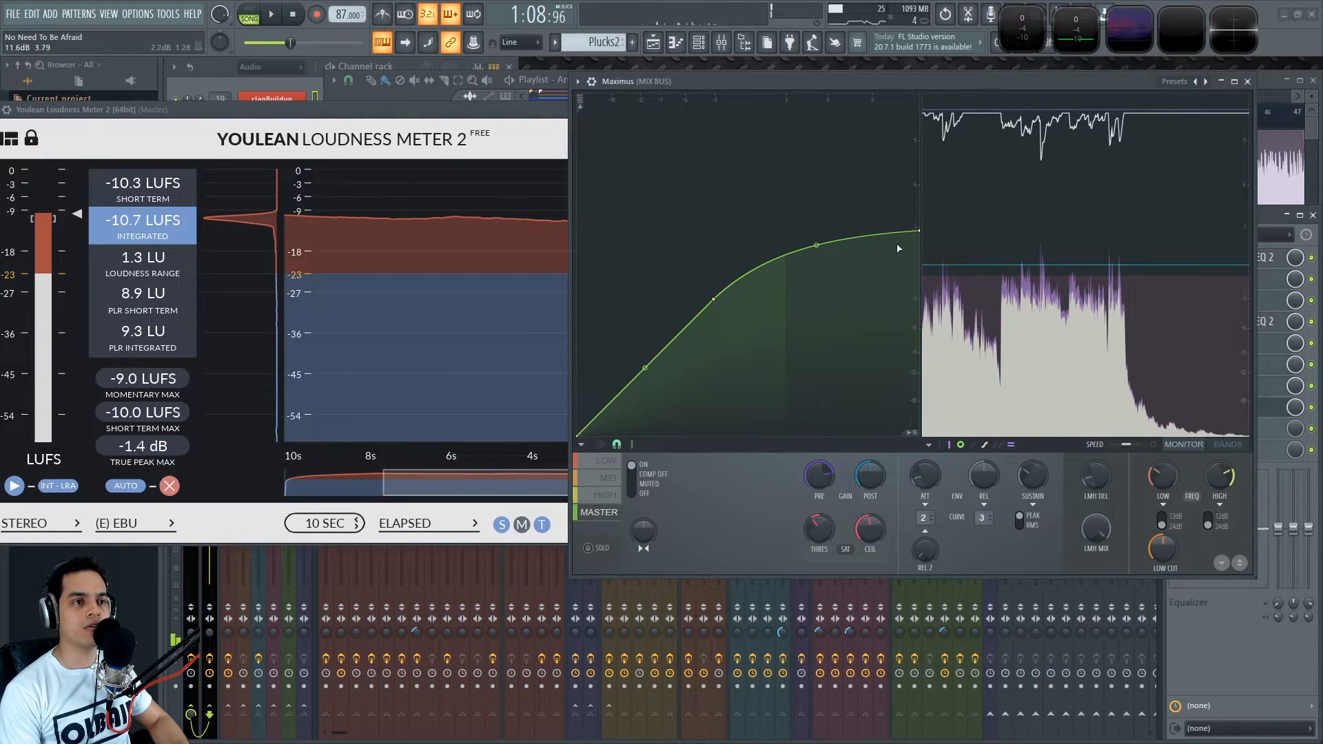
{"action": "key", "text": "space"}
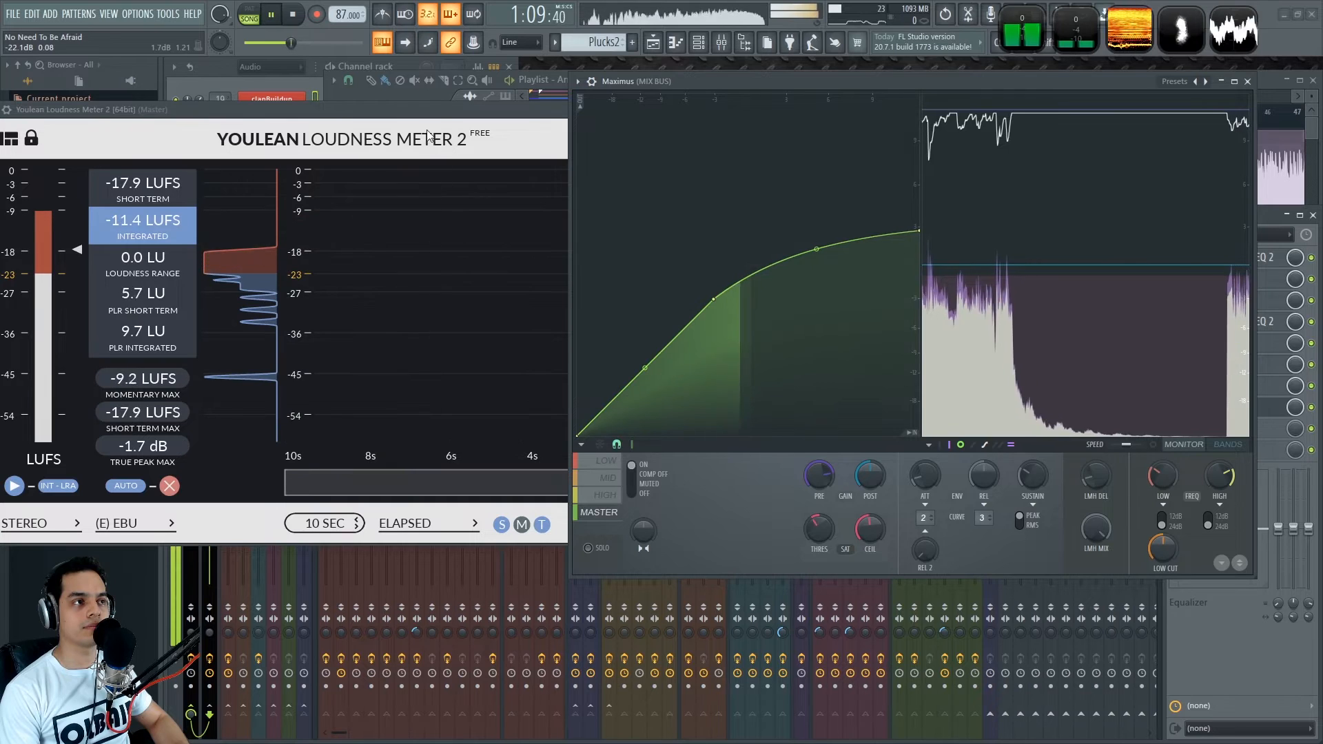
{"action": "left_click", "coordinate": [424, 134]}
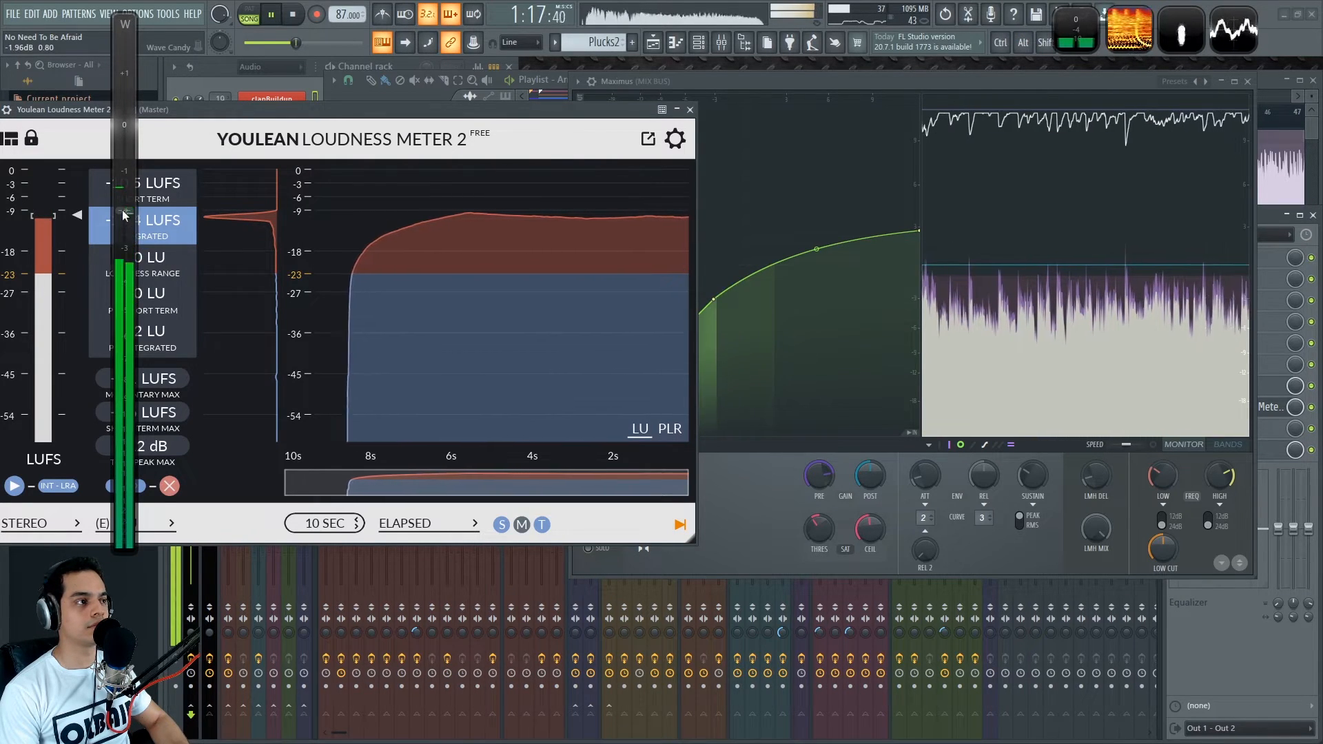
{"action": "left_click", "coordinate": [808, 86]}
{"action": "key", "text": "space"}
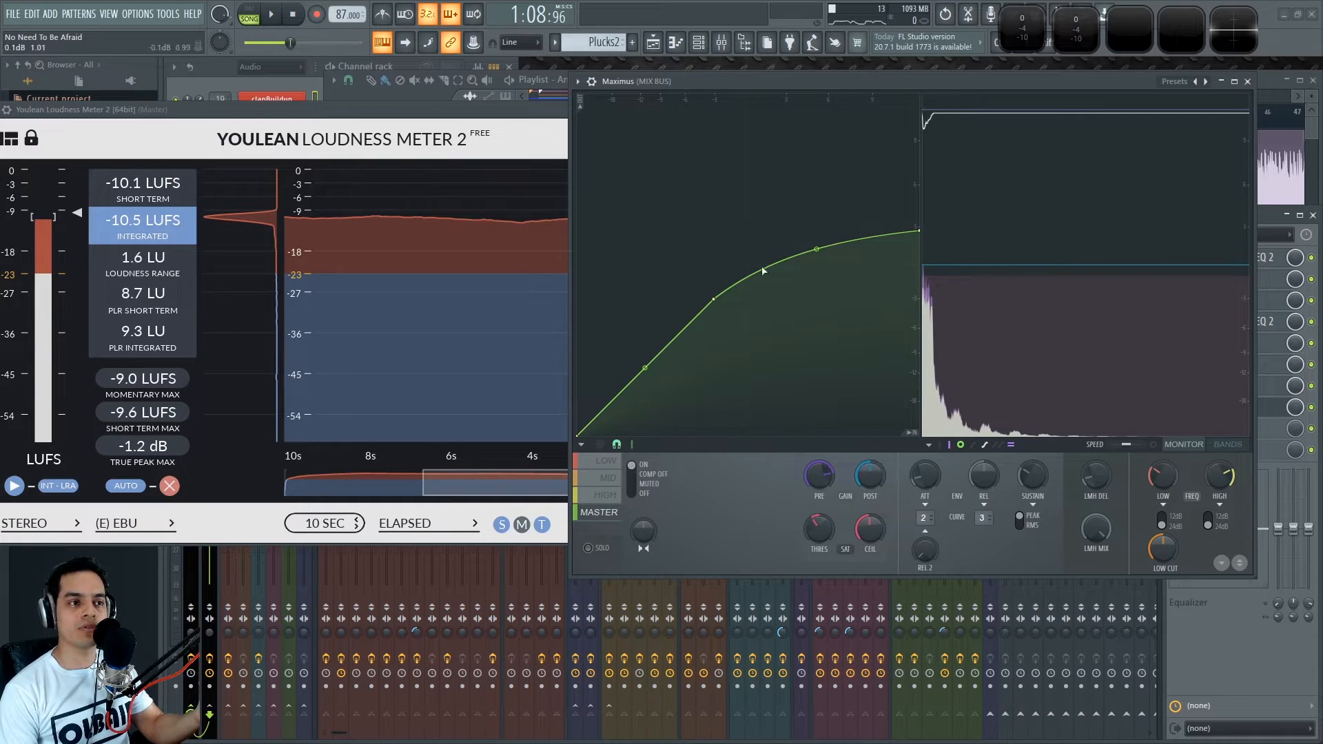
- Play the drop with the master band's post gain raised, checking the loudness meter and a floating Wave Candy level meter for clipping
{"action": "left_click_drag", "start_coordinate": [879, 483], "coordinate": [827, 275]}
{"action": "left_click_drag", "start_coordinate": [777, 173], "coordinate": [886, 557]}
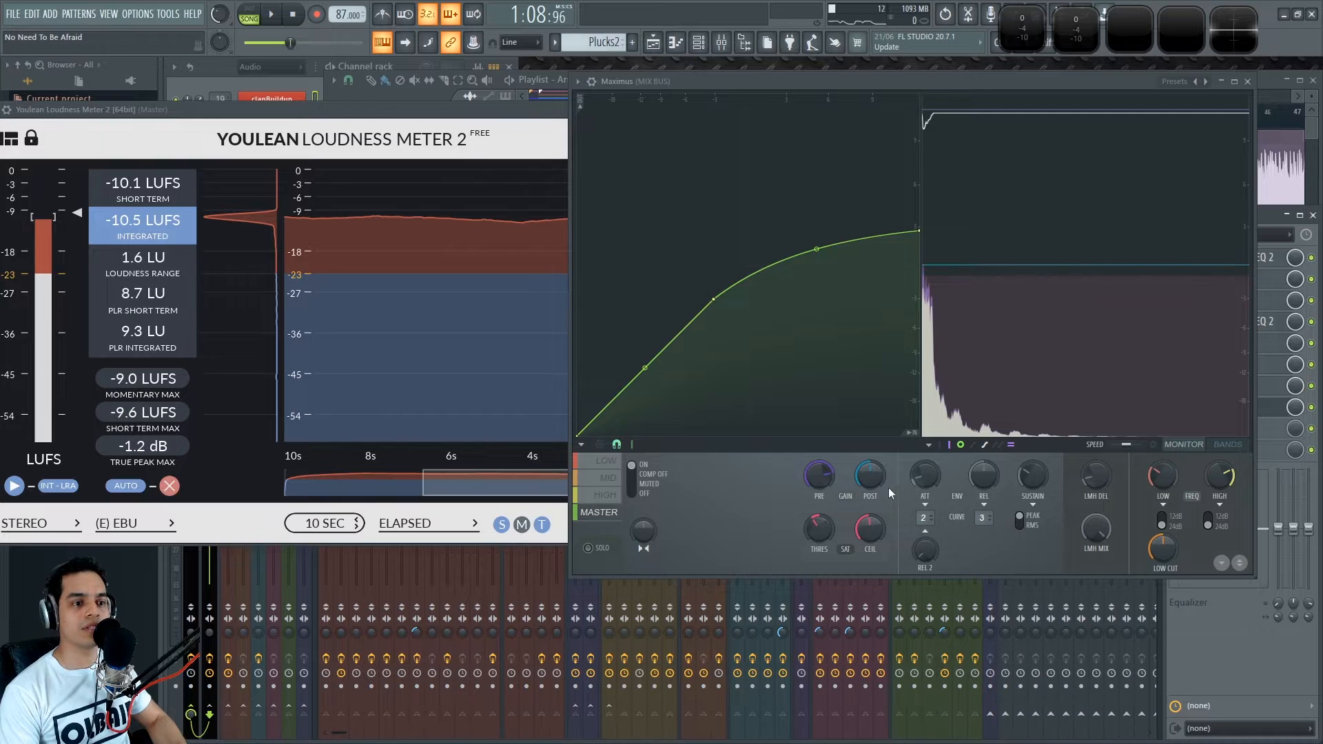
{"action": "key", "text": "space"}
{"action": "left_click_drag", "start_coordinate": [867, 478], "coordinate": [867, 460]}
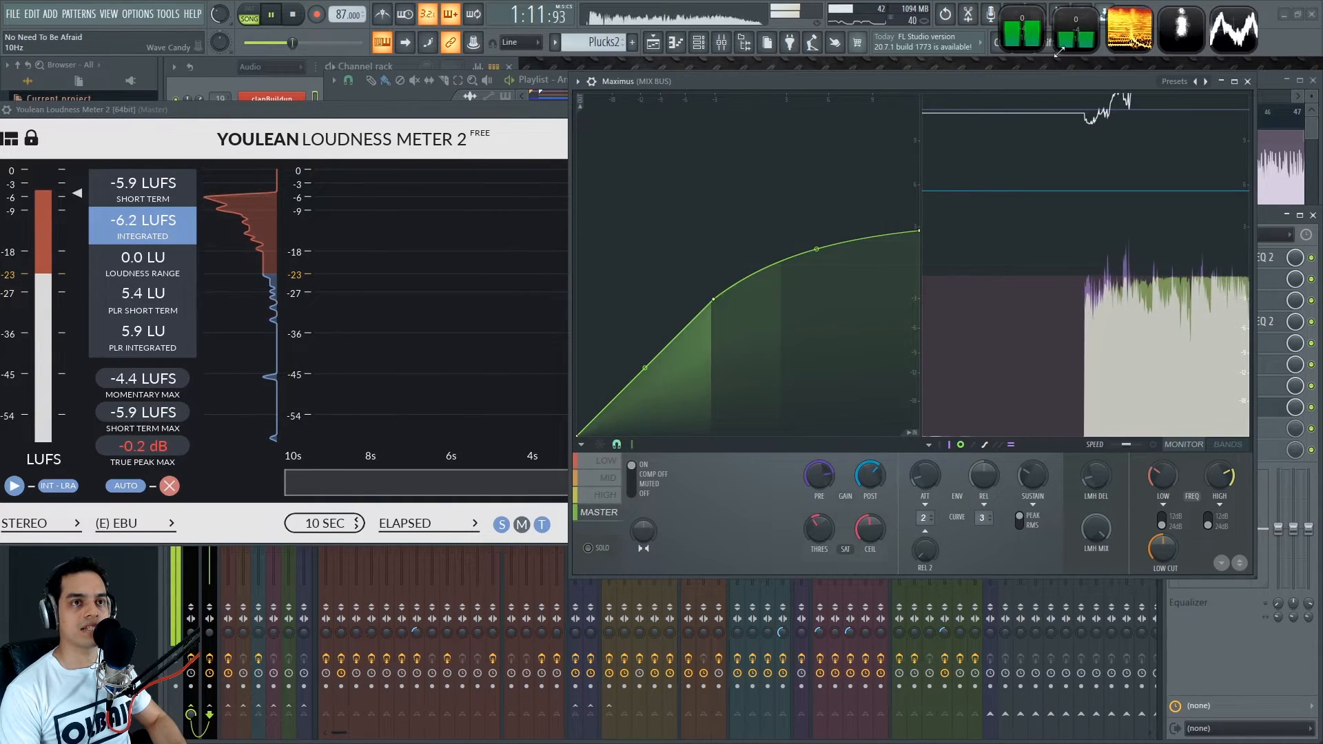
{"action": "double_click", "coordinate": [1025, 33]}
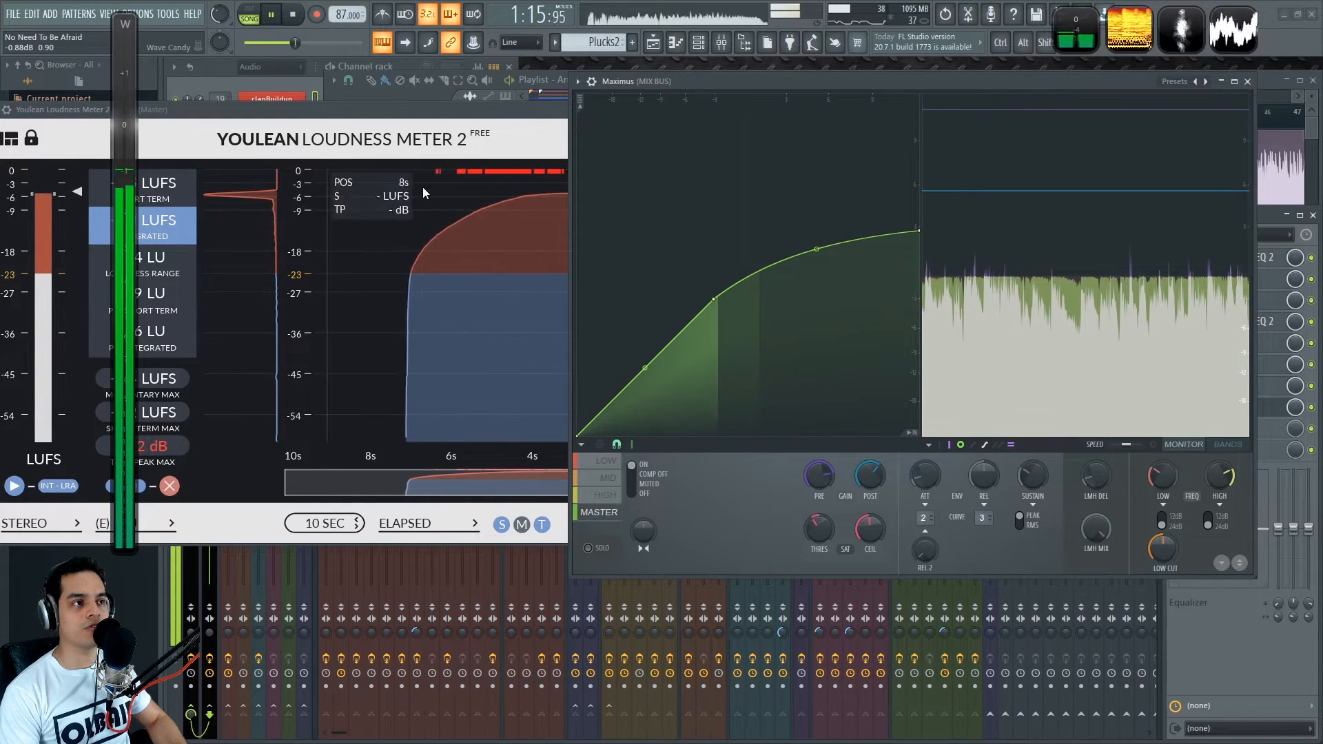
{"action": "left_click", "coordinate": [561, 168]}
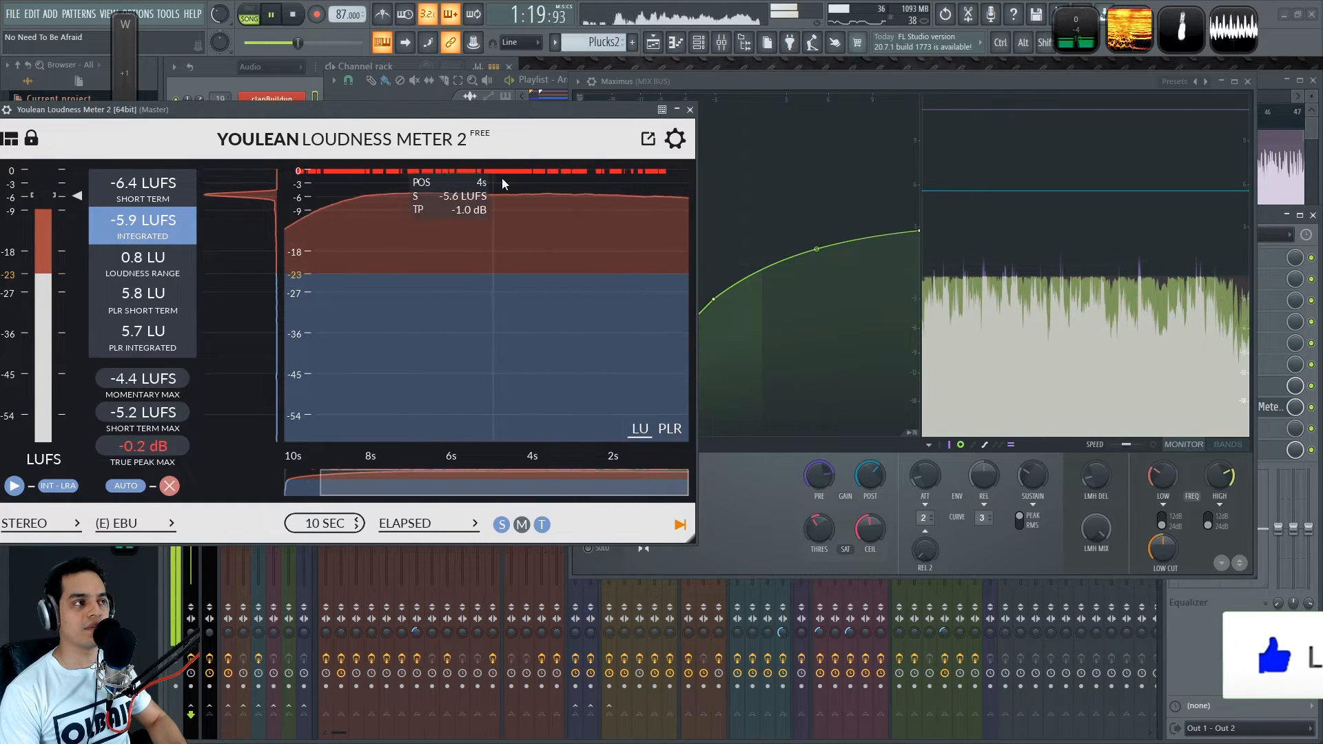
{"action": "key", "text": "space"}
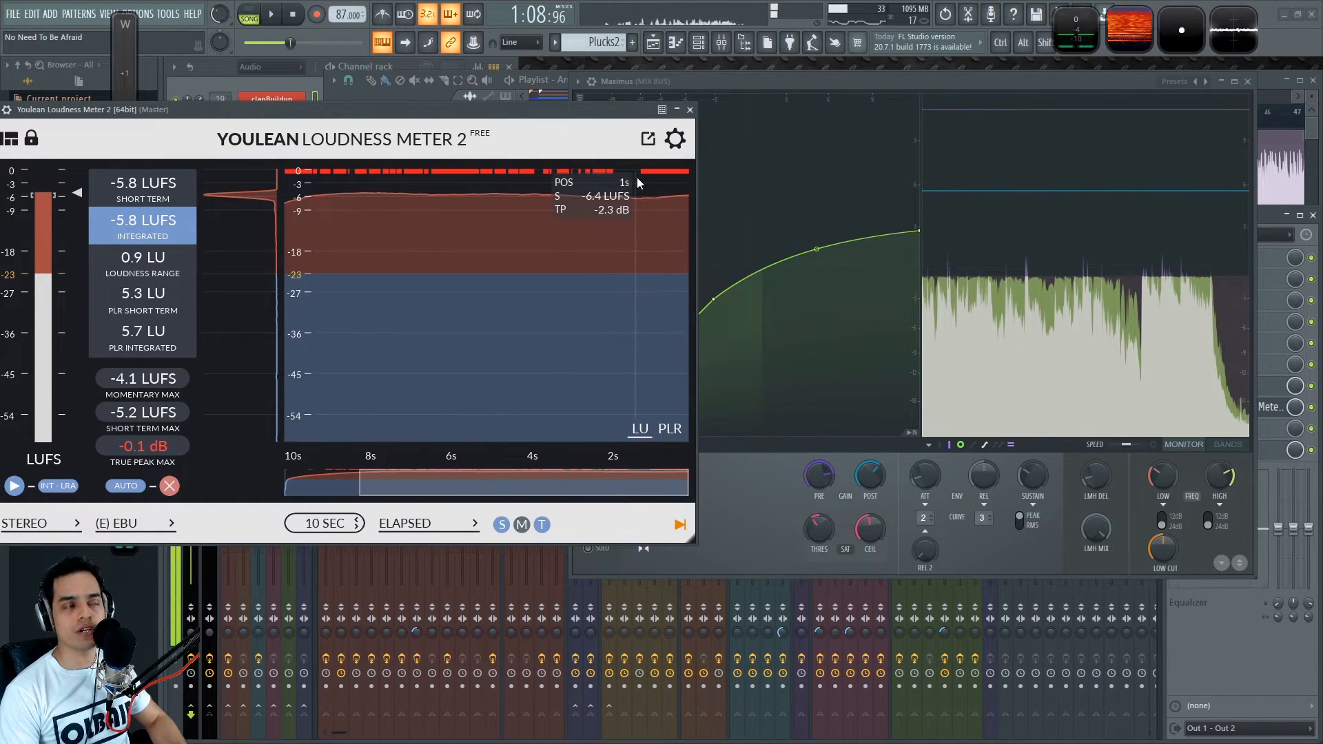
- Dock the floating level meter, reset the master band's post gain and replay the drop with the loudness meter in front
{"action": "left_click", "coordinate": [126, 75]}
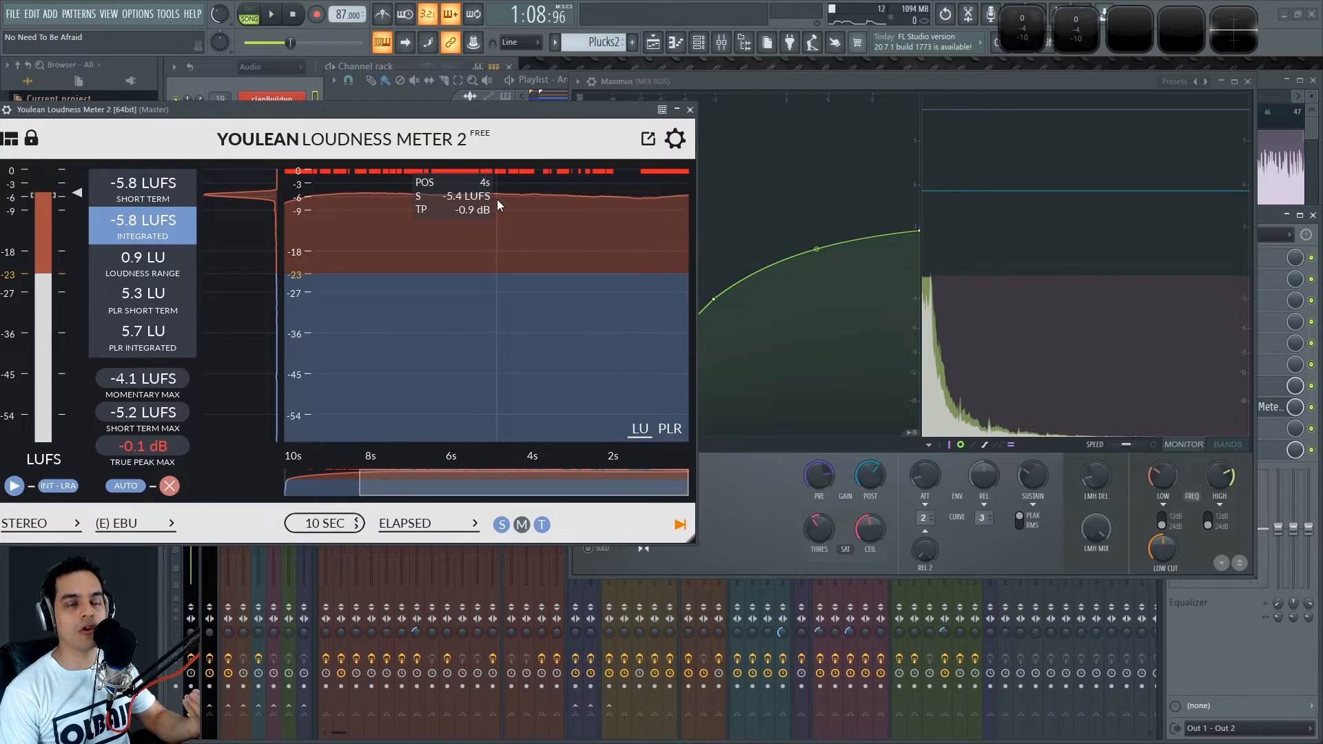
{"action": "left_click", "coordinate": [716, 81]}
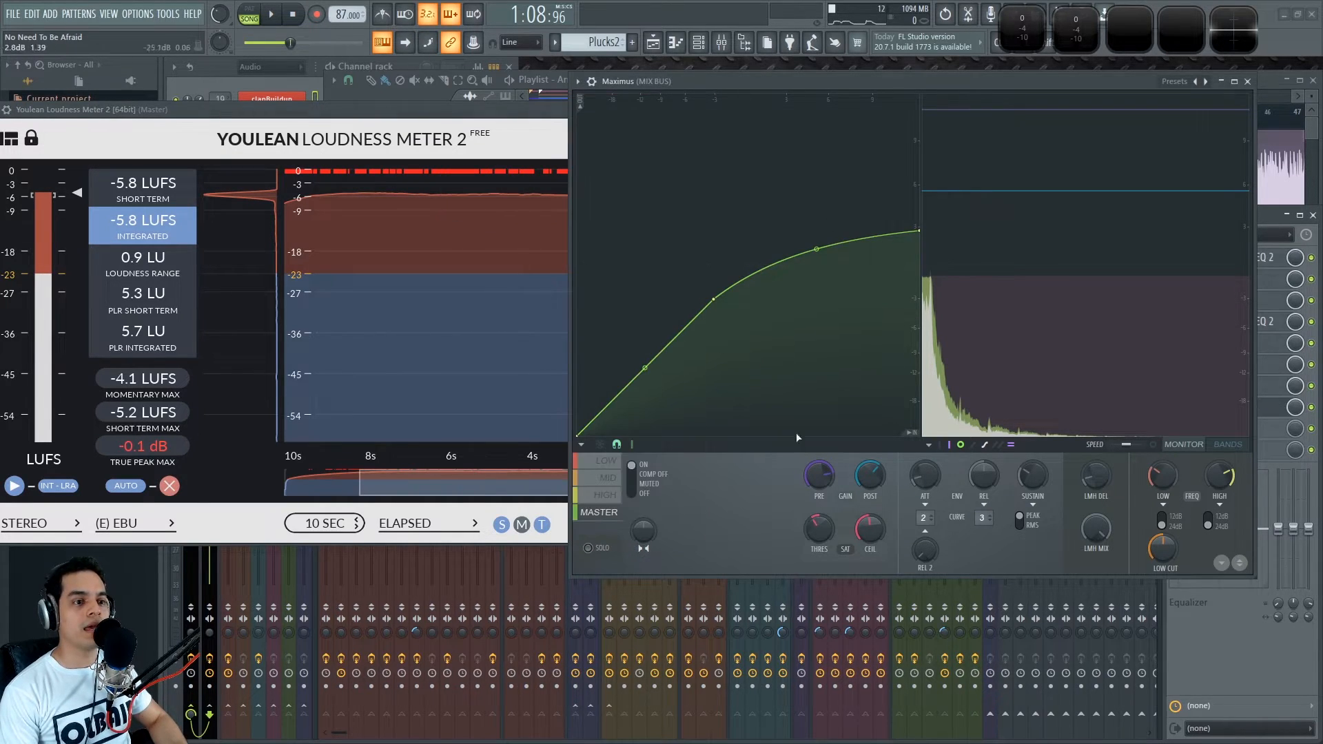
{"action": "key", "text": "space"}
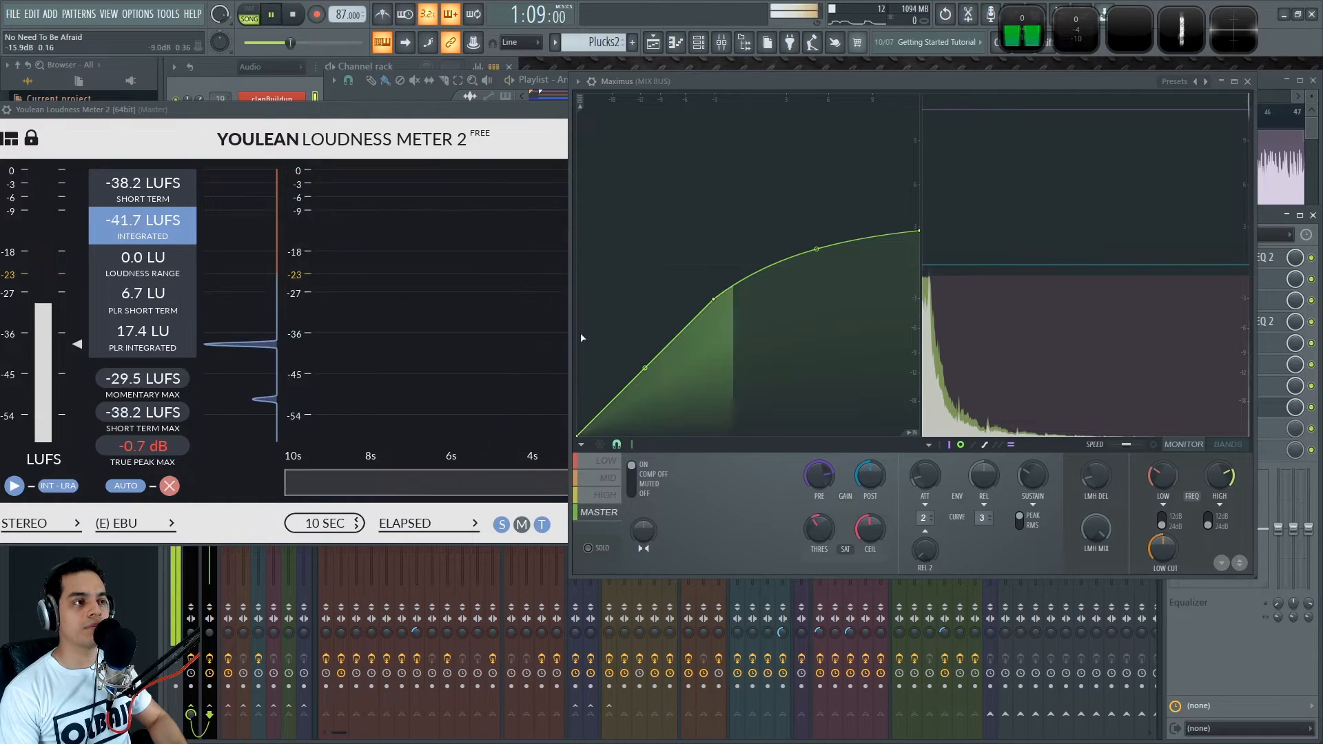
{"action": "left_click", "coordinate": [407, 115]}
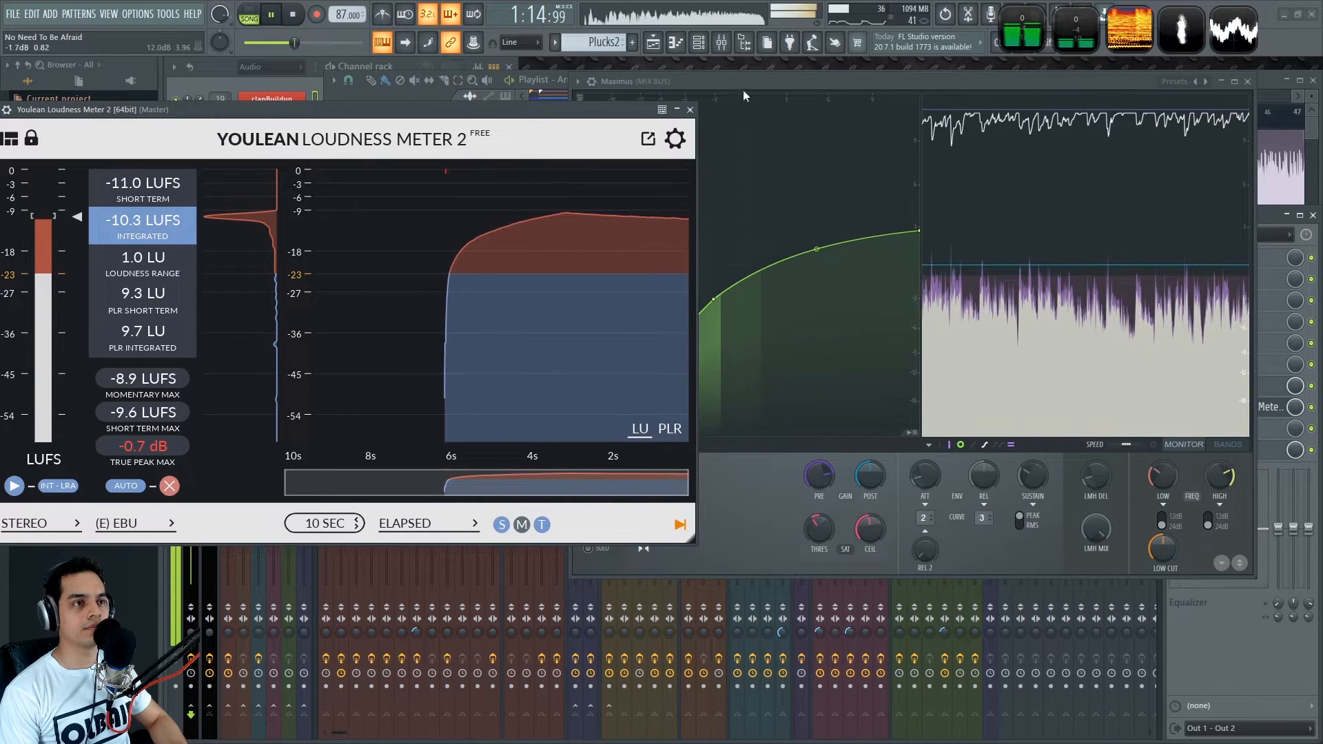
- Stop the drop and compare the loudness meter's readings with the gain settings of Maximus's master band
{"action": "left_click", "coordinate": [758, 114]}
{"action": "key", "text": "space"}
{"action": "left_click", "coordinate": [459, 114]}
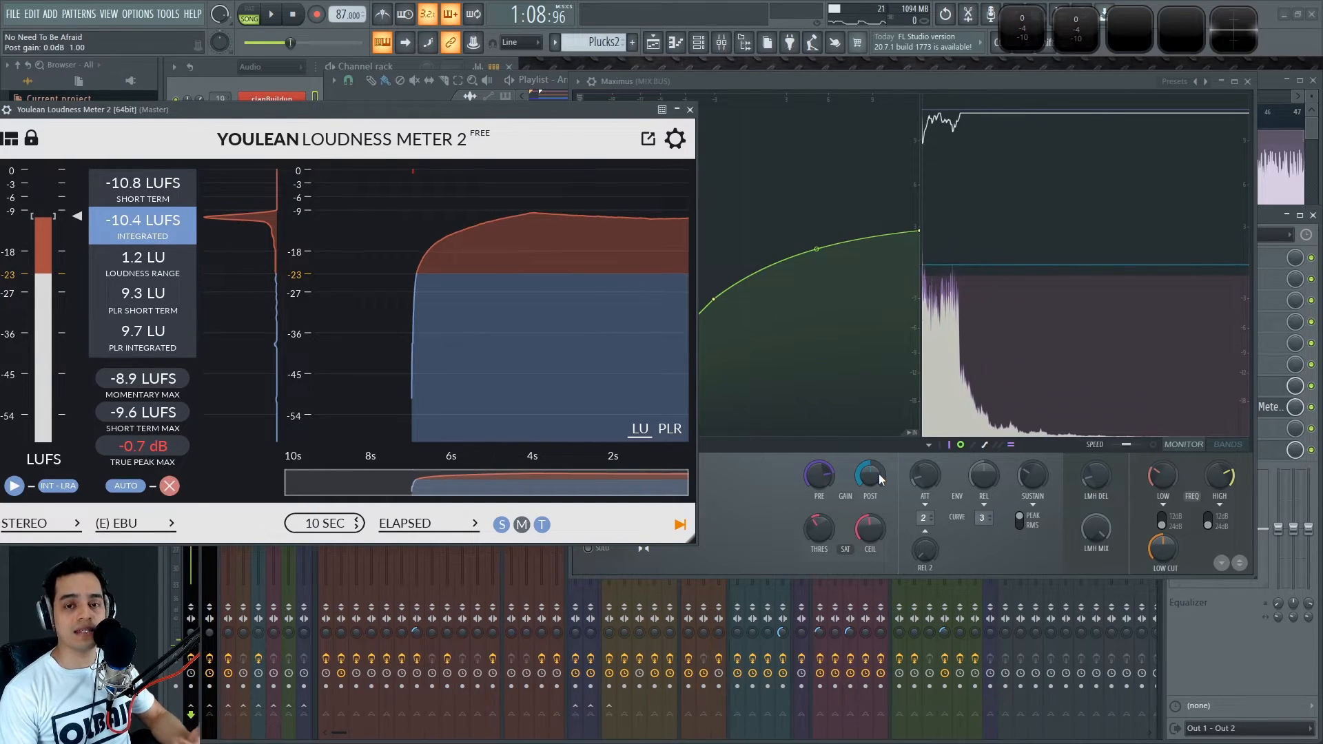
{"action": "mouse_move", "coordinate": [880, 479]}
{"action": "left_mouse_down"}
{"action": "mouse_move", "coordinate": [880, 460]}
{"action": "mouse_move", "coordinate": [874, 478]}
{"action": "left_mouse_up"}
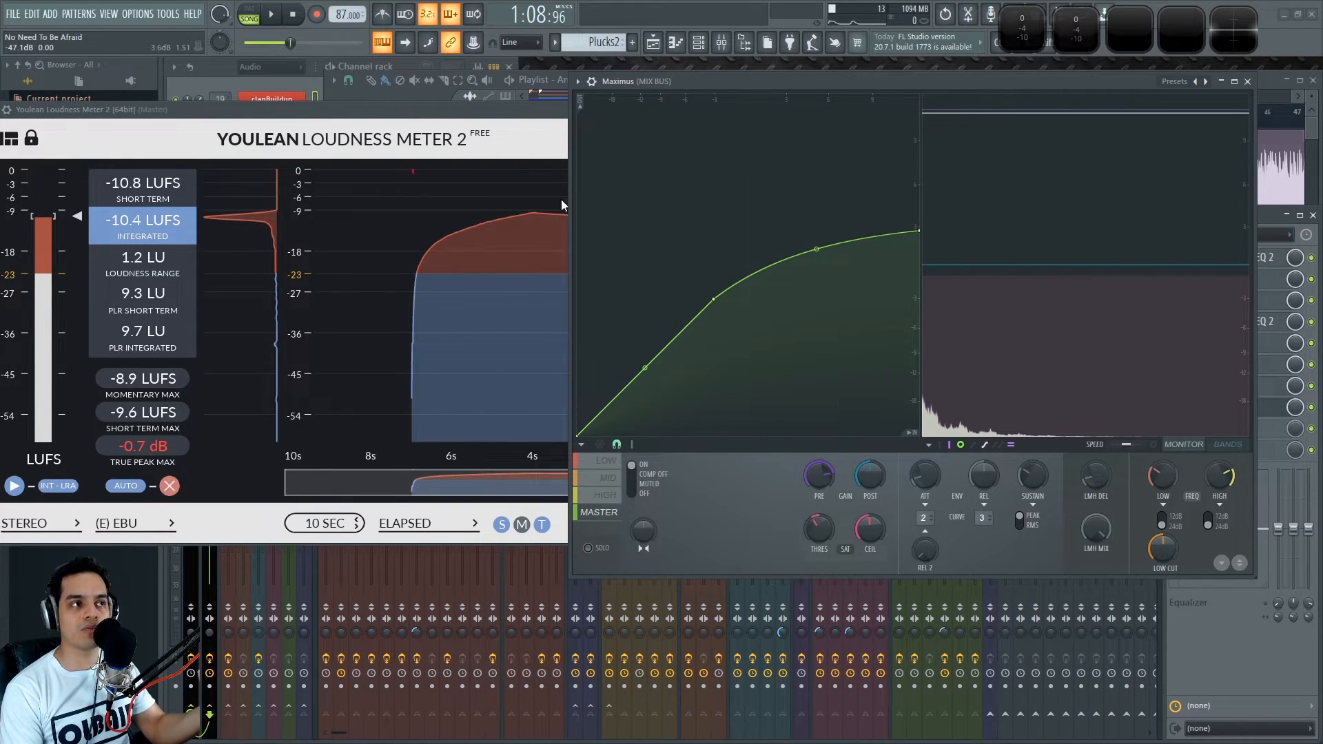
{"action": "left_click", "coordinate": [492, 117]}
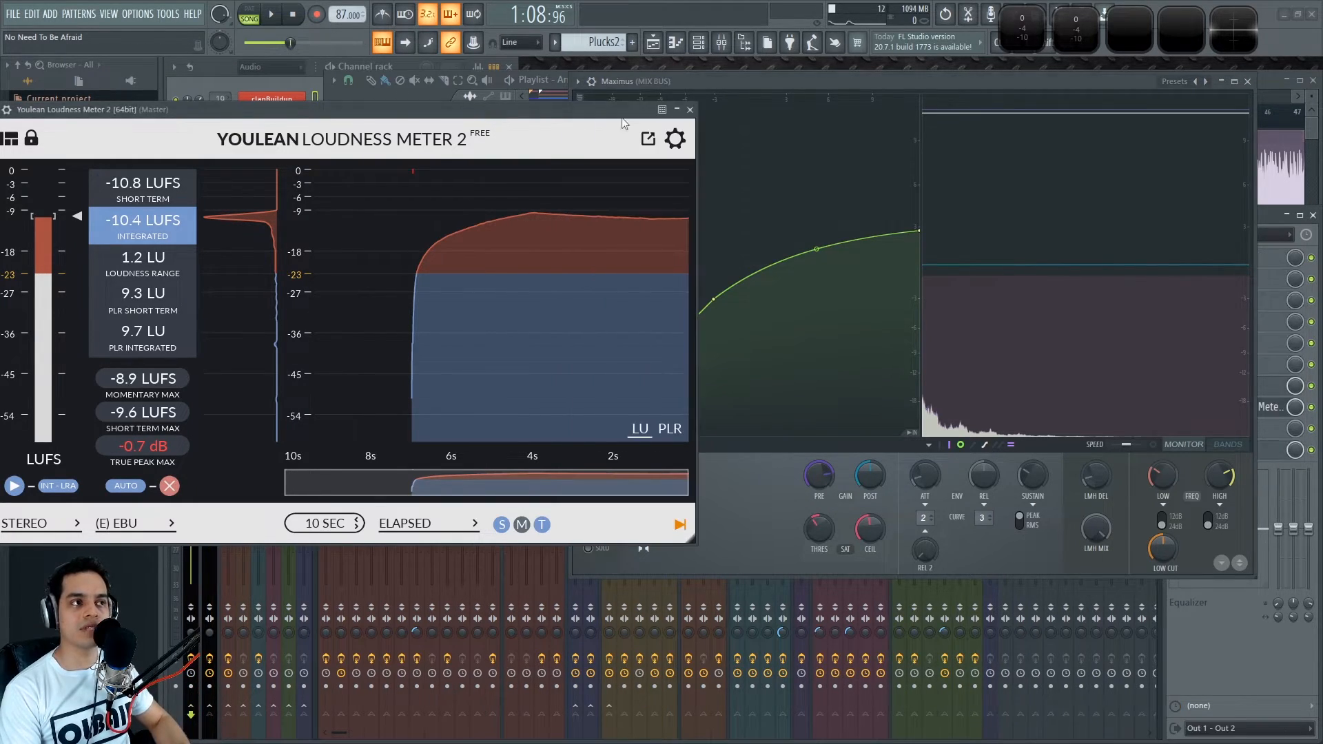
{"action": "left_click", "coordinate": [772, 88]}
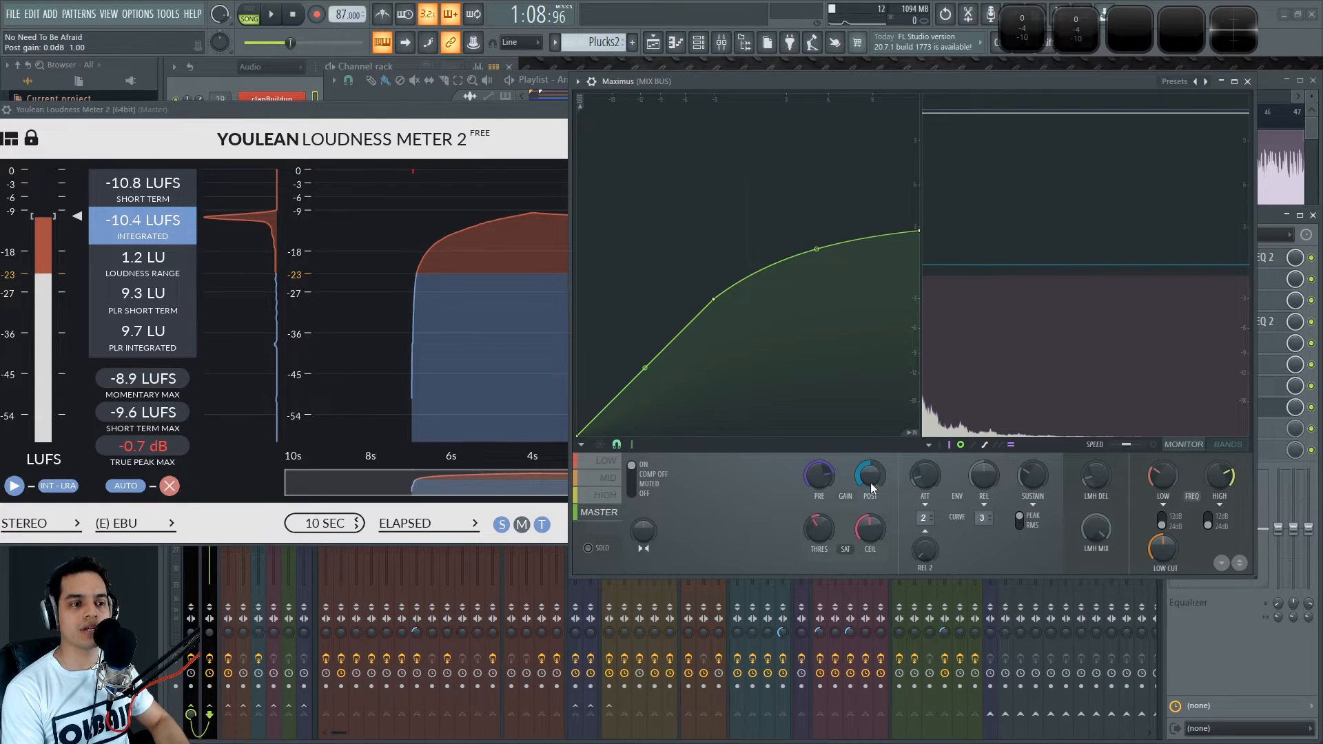
- Raise the master band's post gain to 3.2 dB while the drop plays, then to 3.9 dB after stopping playback
{"action": "key", "text": "space"}
{"action": "left_click_drag", "start_coordinate": [870, 482], "coordinate": [871, 469]}
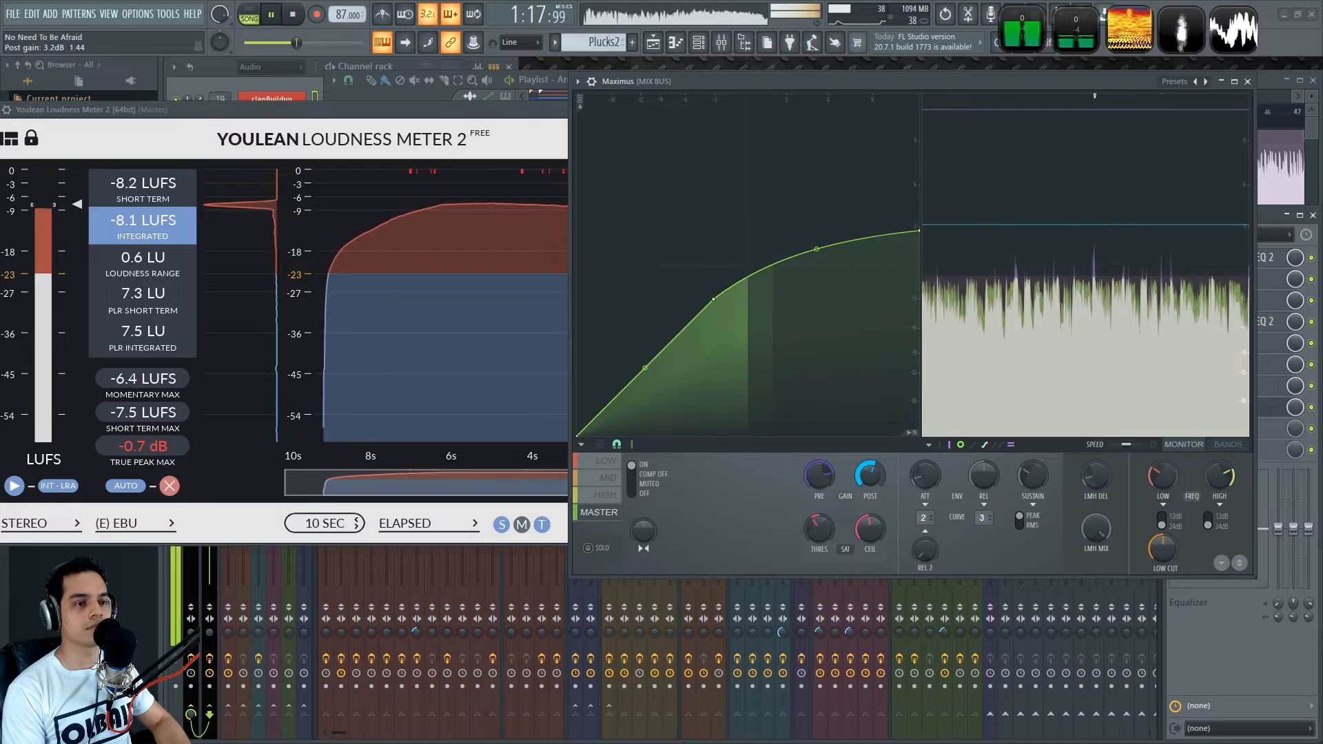
{"action": "key", "text": "space"}
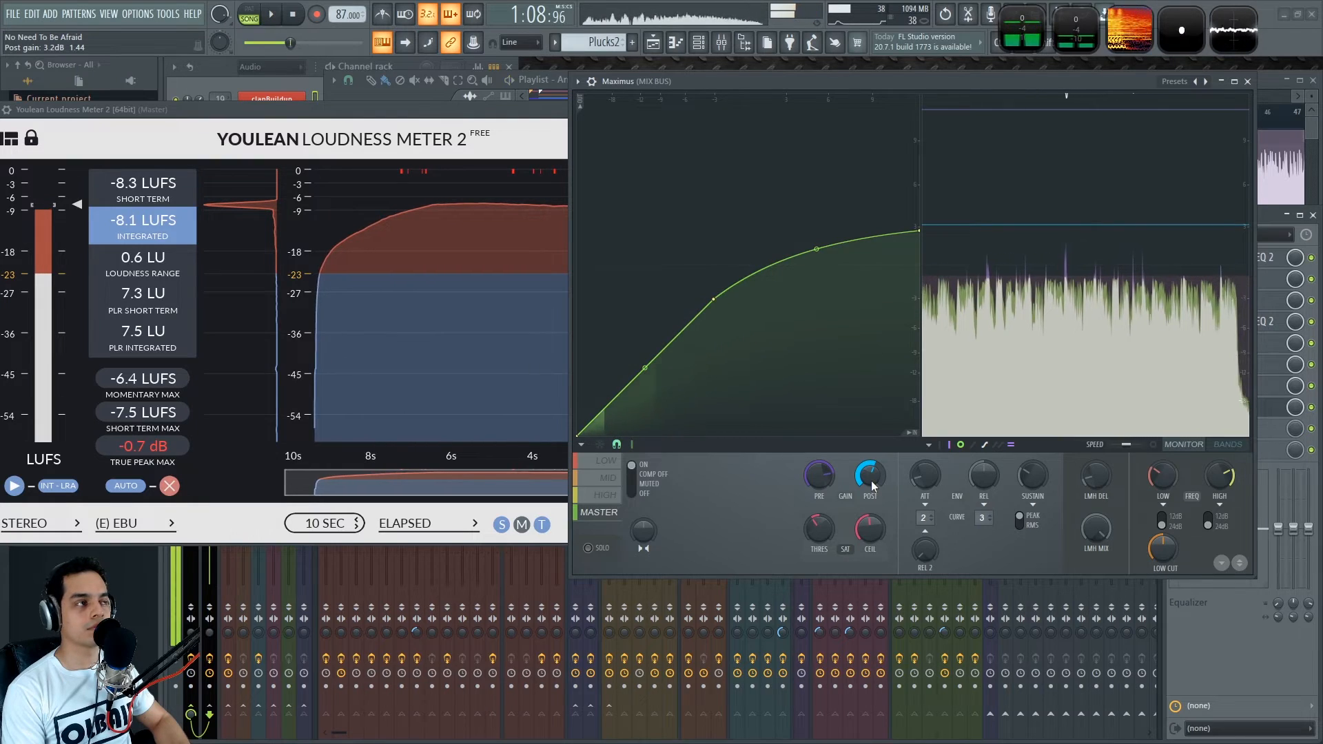
{"action": "left_click_drag", "start_coordinate": [870, 476], "coordinate": [870, 470]}
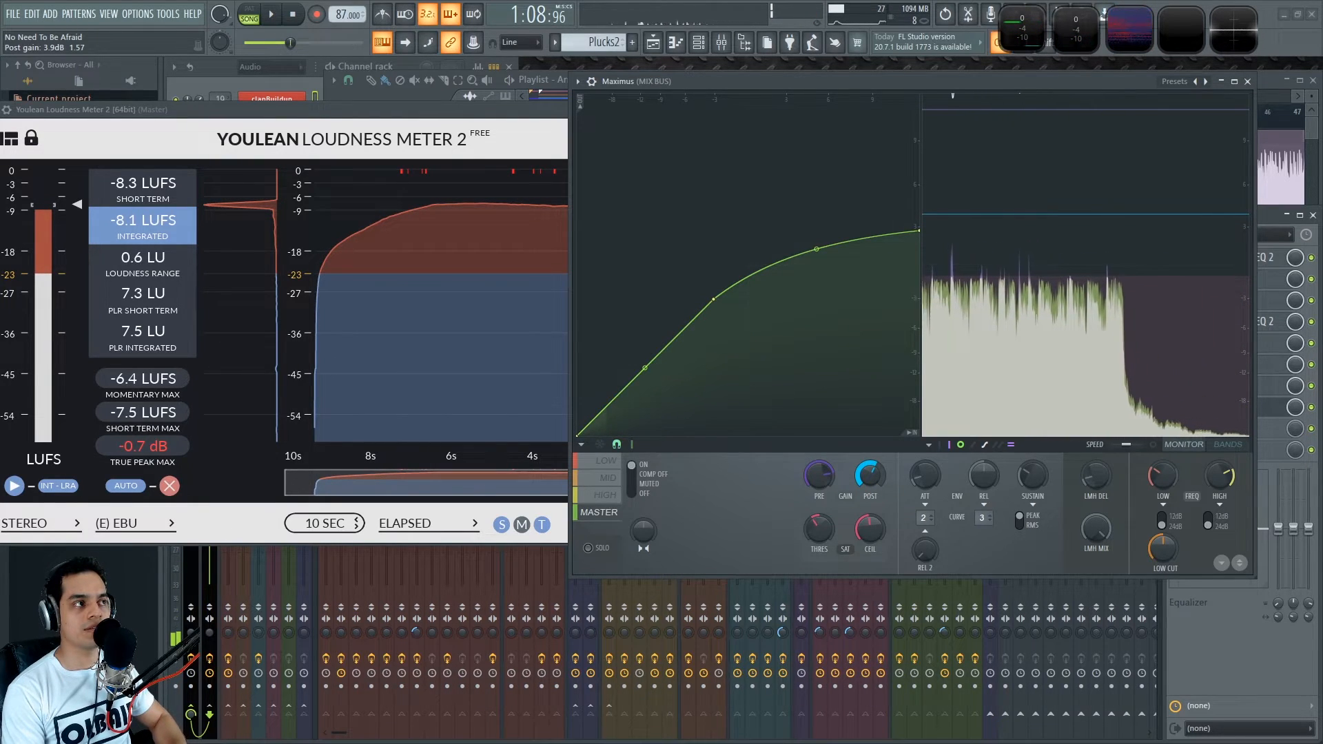
- Play the drop twice with the loudness meter in front, checking integrated LUFS, short-term loudness and true peak
{"action": "left_click", "coordinate": [489, 159]}
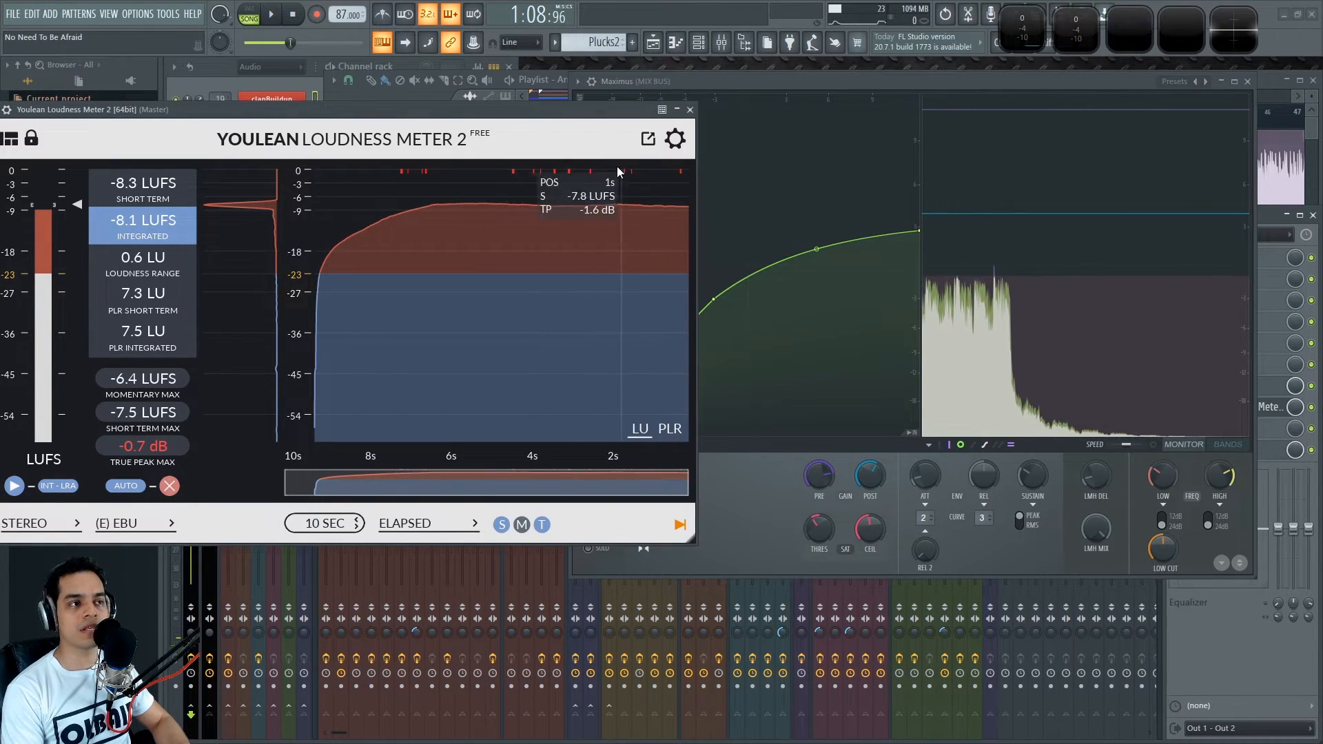
{"action": "key", "text": "space"}
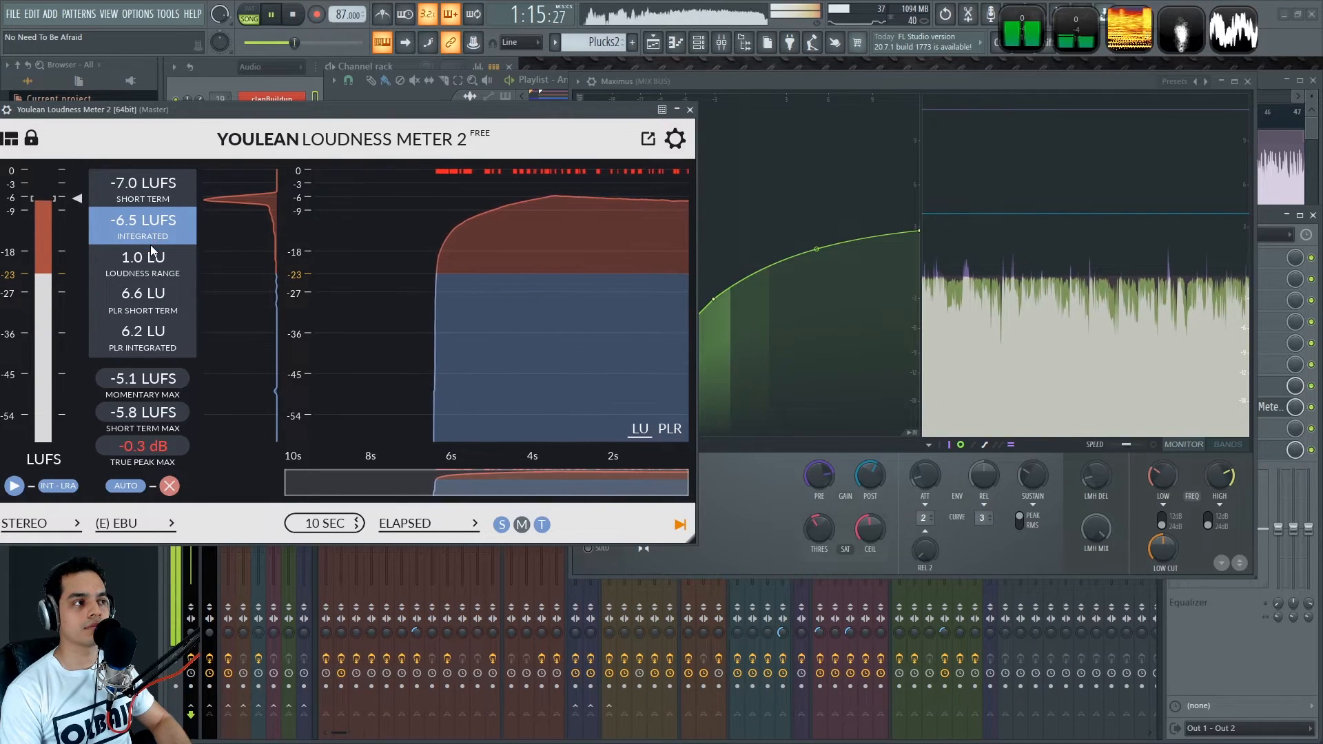
{"action": "key", "text": "space"}
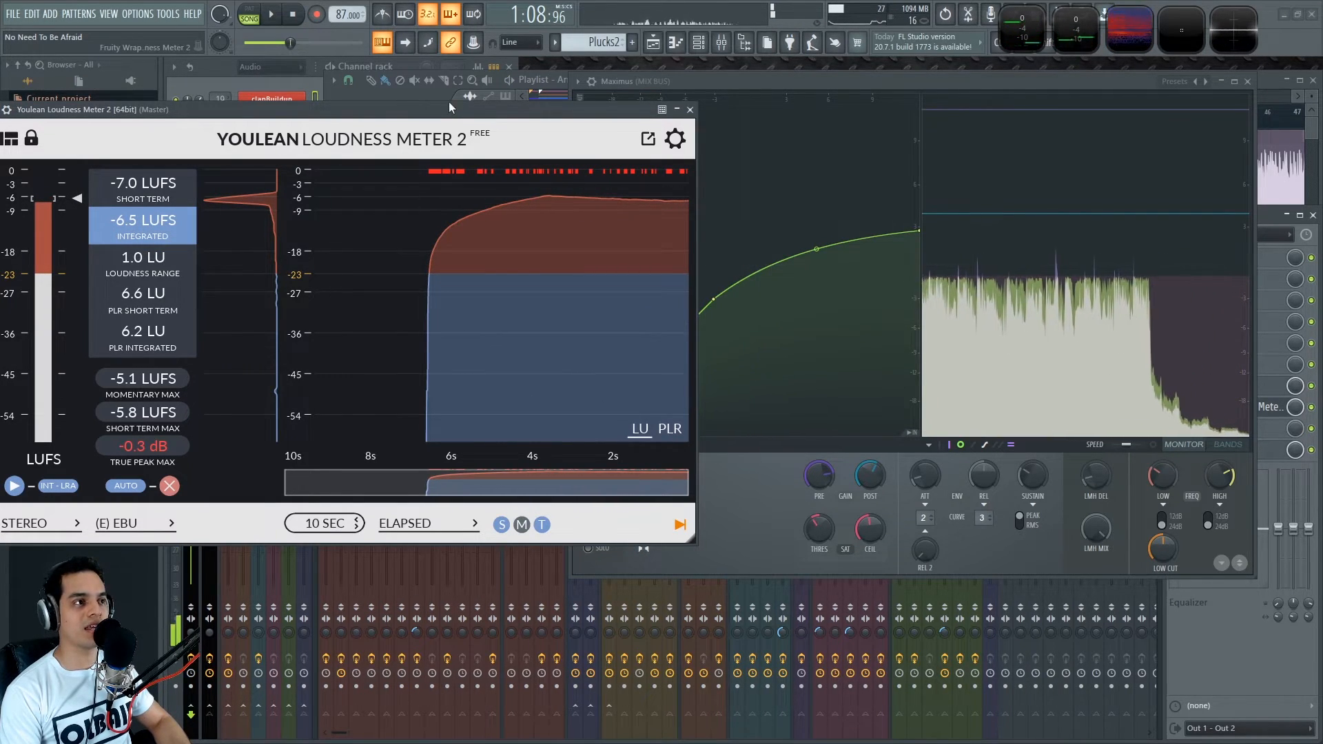
{"action": "key", "text": "space"}
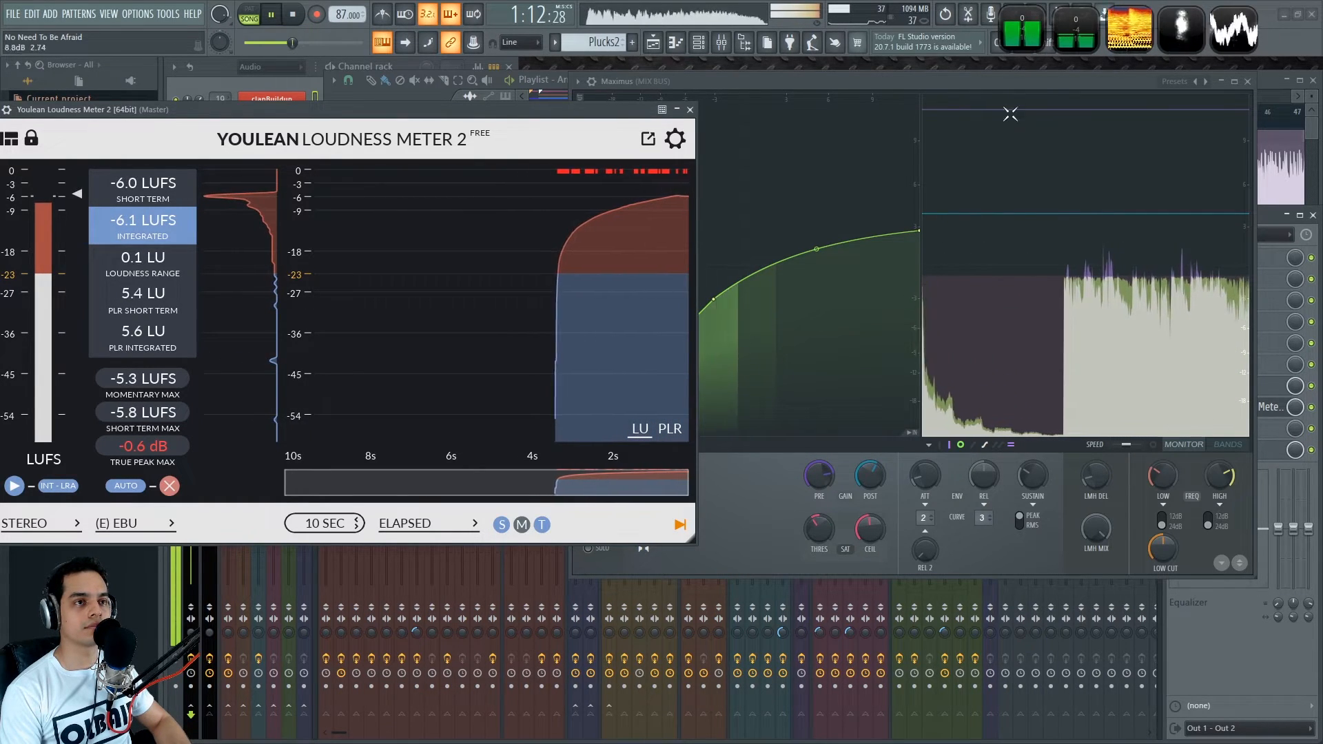
{"action": "key", "text": "space"}
- Hide the band output peaks in Maximus's monitor and play short bursts of the drop to examine the input peaks
{"action": "left_click", "coordinate": [946, 86]}
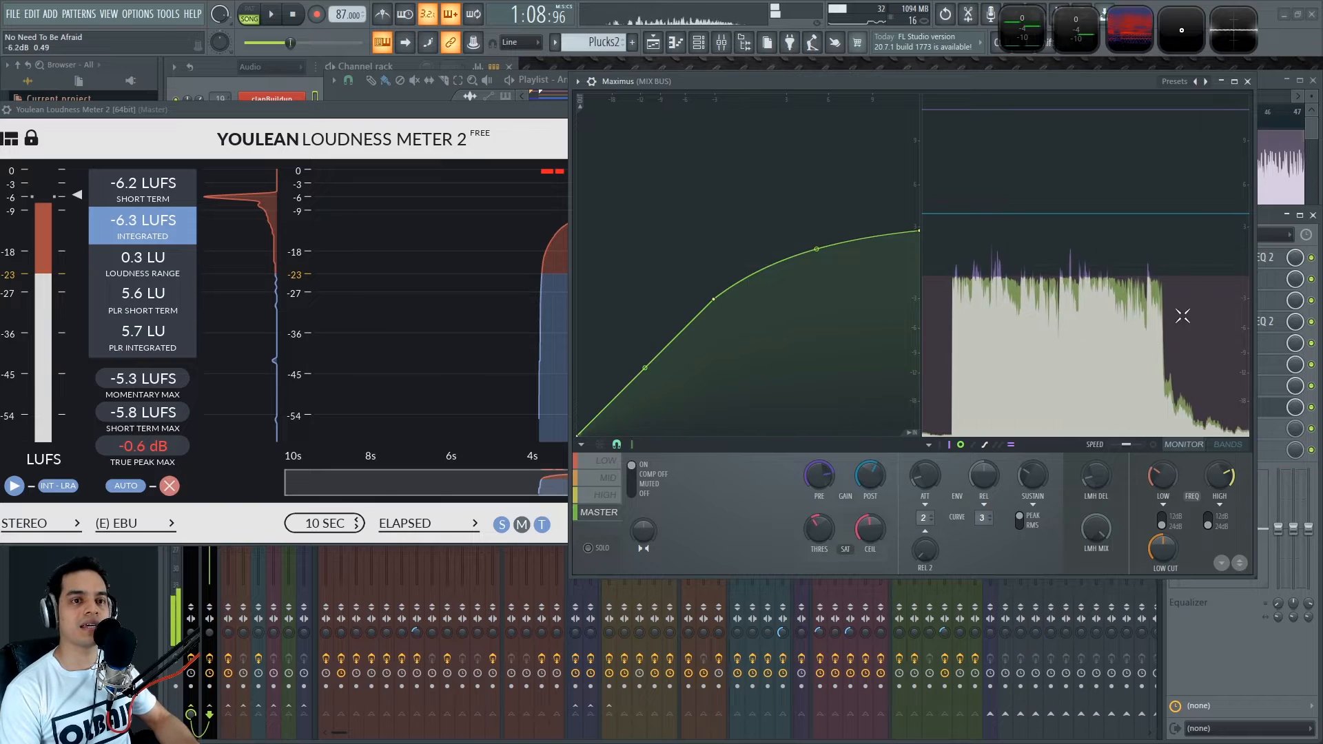
{"action": "left_click", "coordinate": [963, 446]}
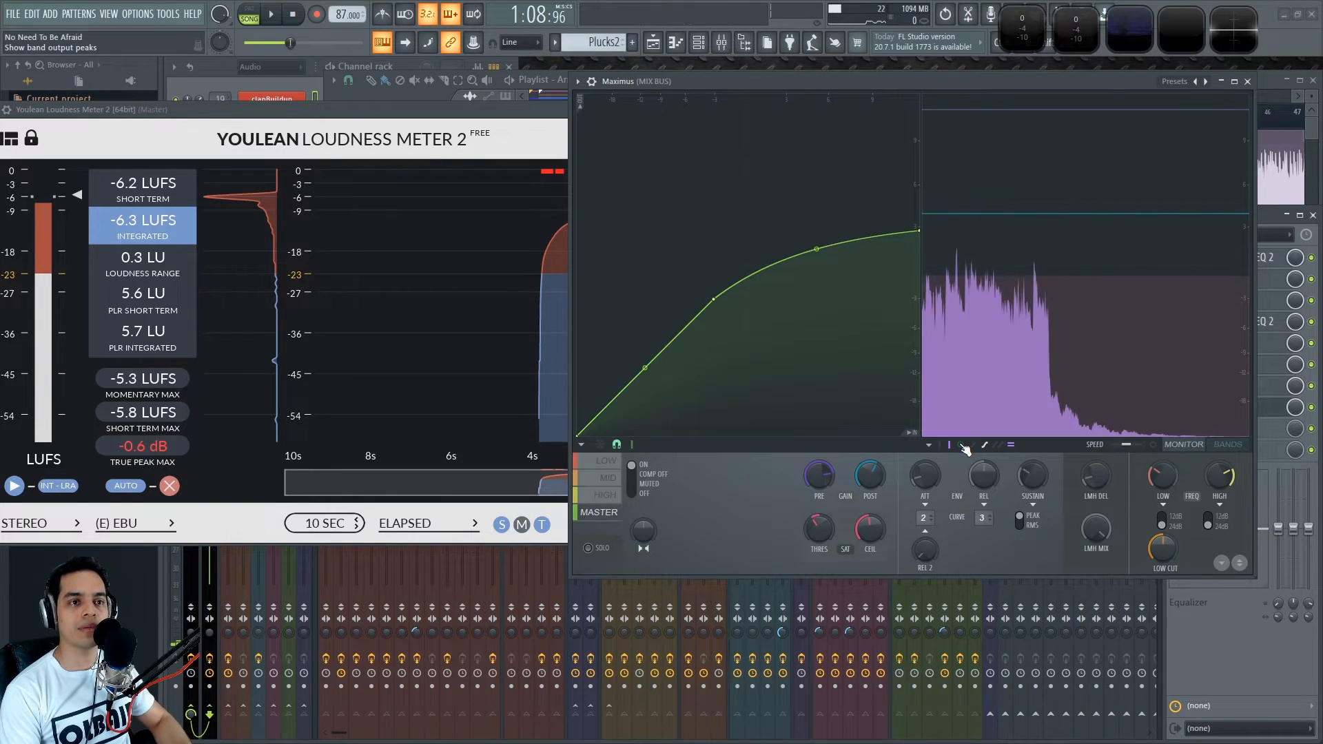
{"action": "key", "text": "space"}
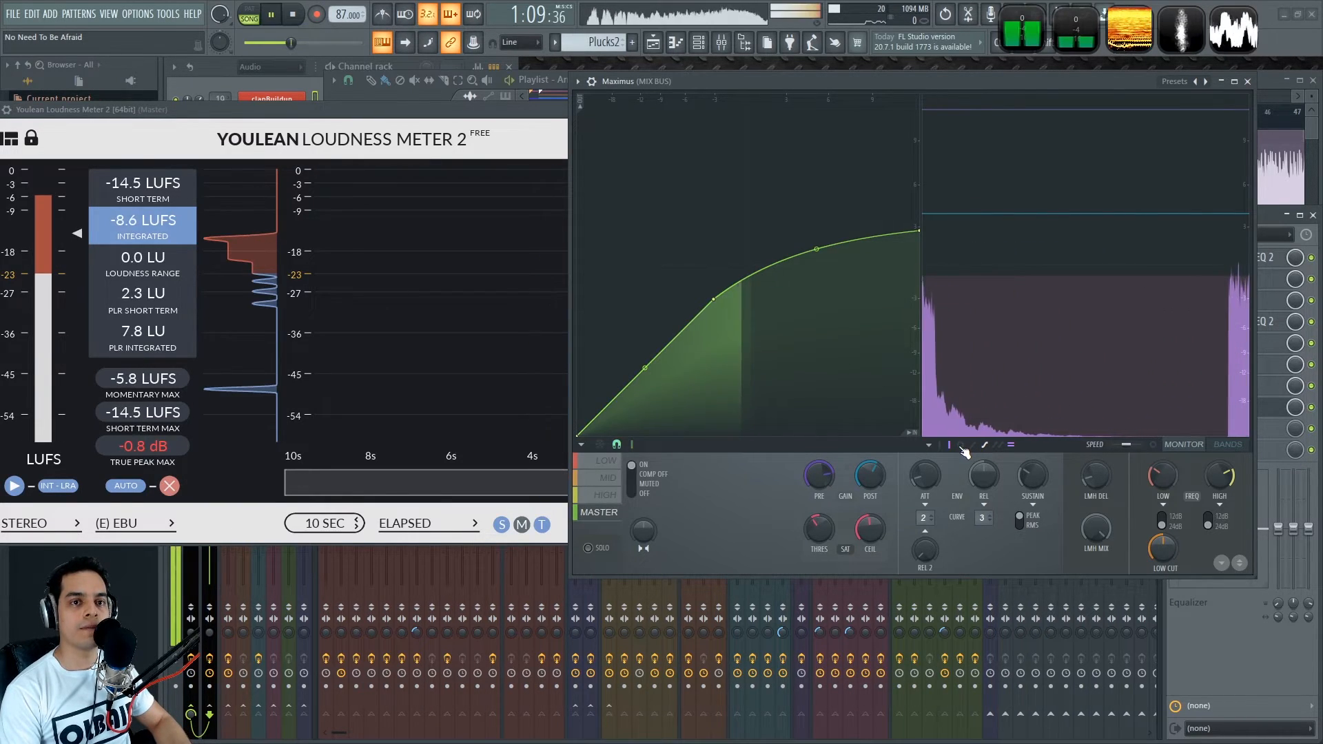
{"action": "key", "text": "space"}
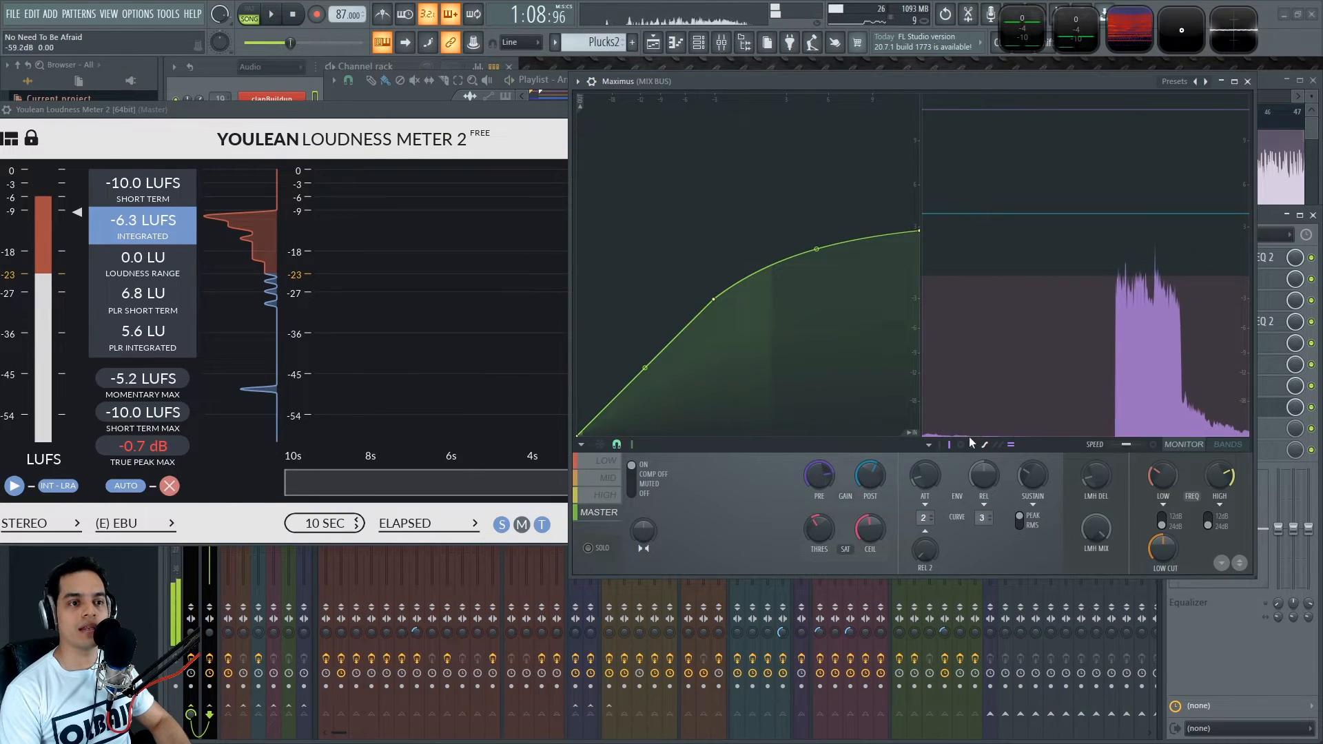
{"action": "key", "text": "space"}
{"action": "key", "text": "space"}
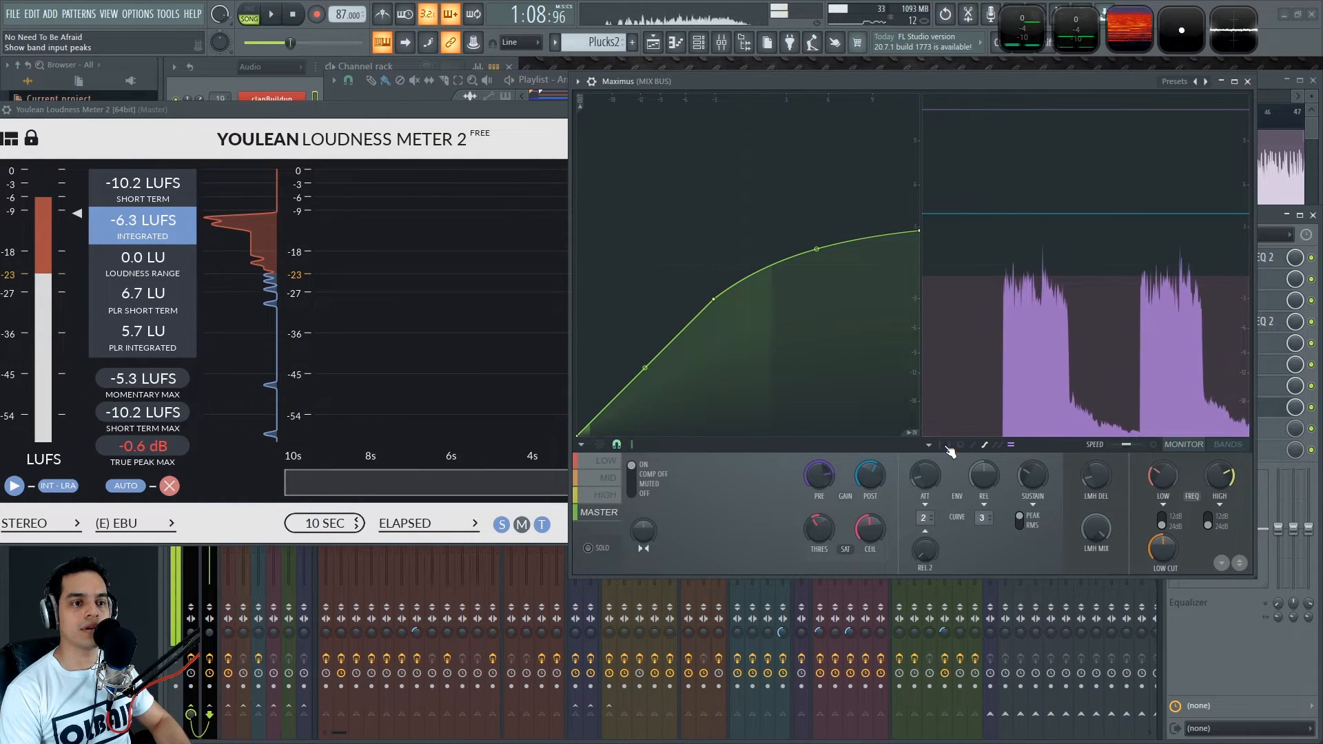
- Show only the band output peaks in Maximus's monitor and replay the drop to examine how the peaks are limited
{"action": "key", "text": "space"}
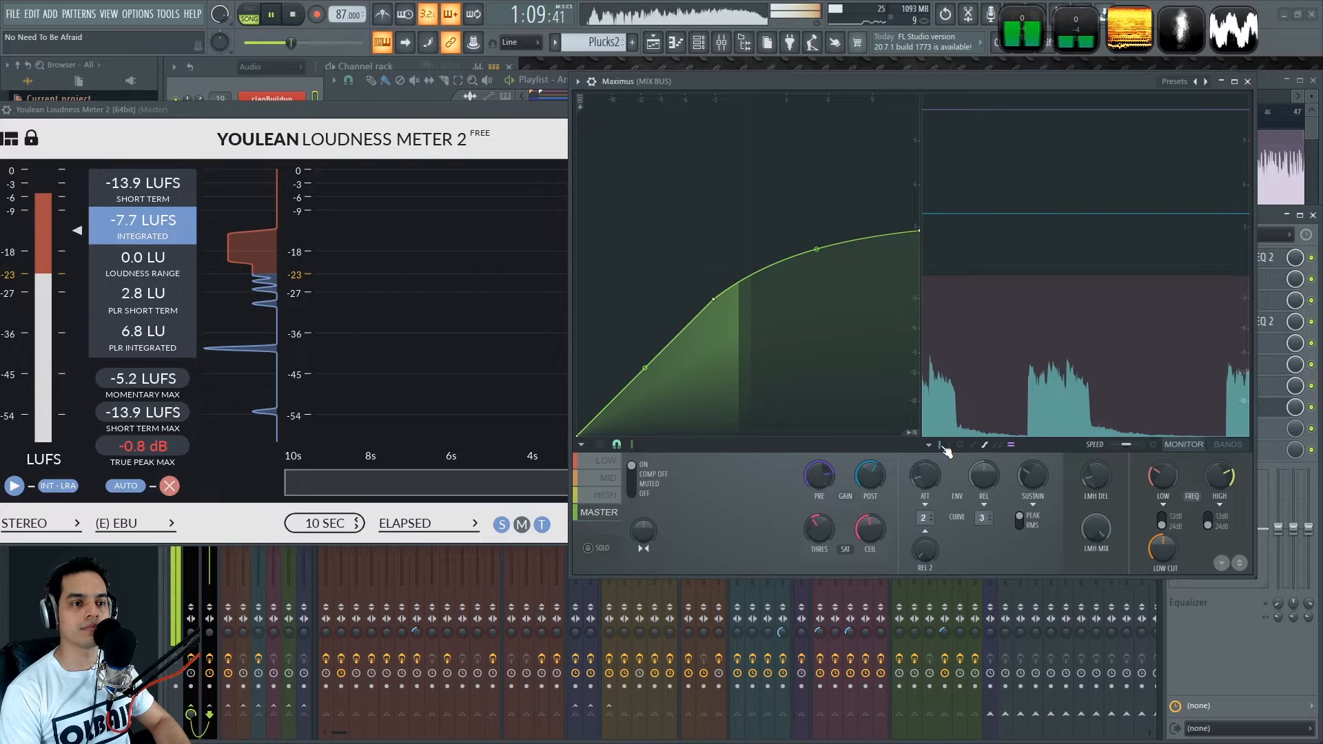
{"action": "key", "text": "space"}
{"action": "left_click", "coordinate": [962, 445]}
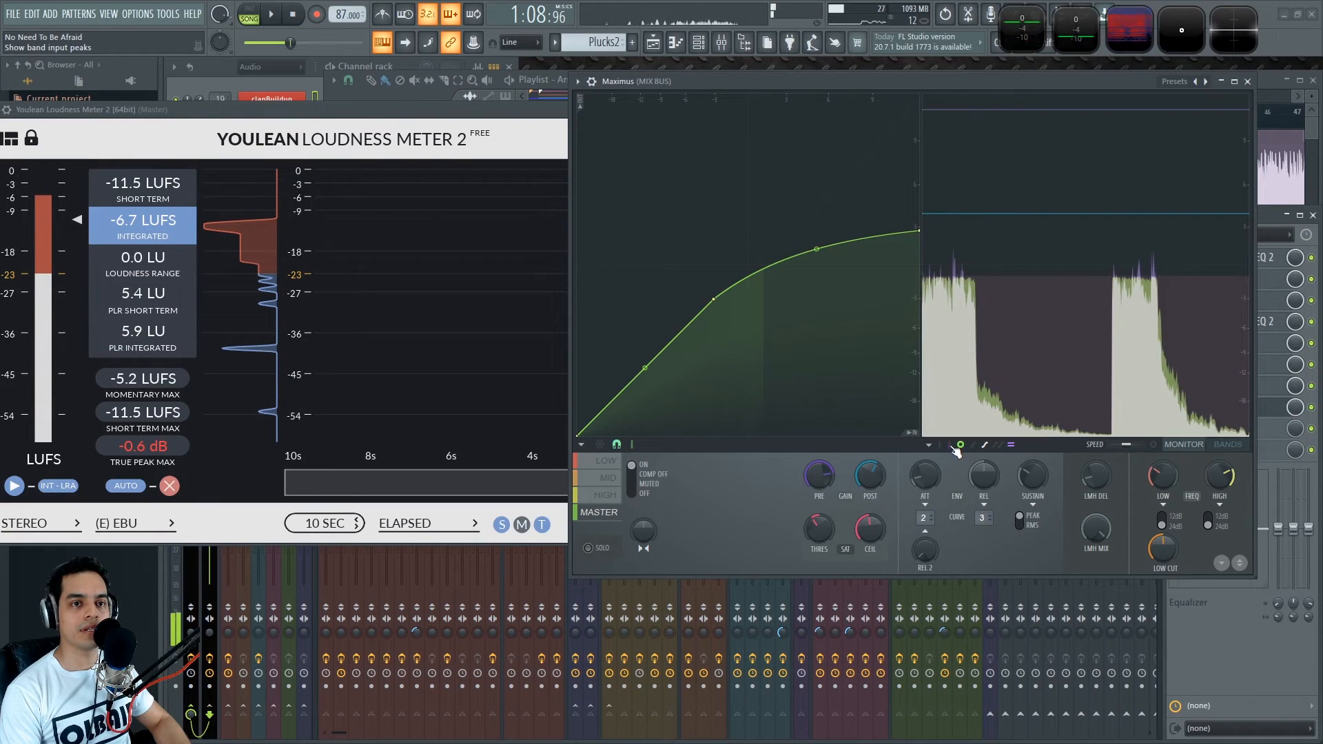
{"action": "key", "text": "space"}
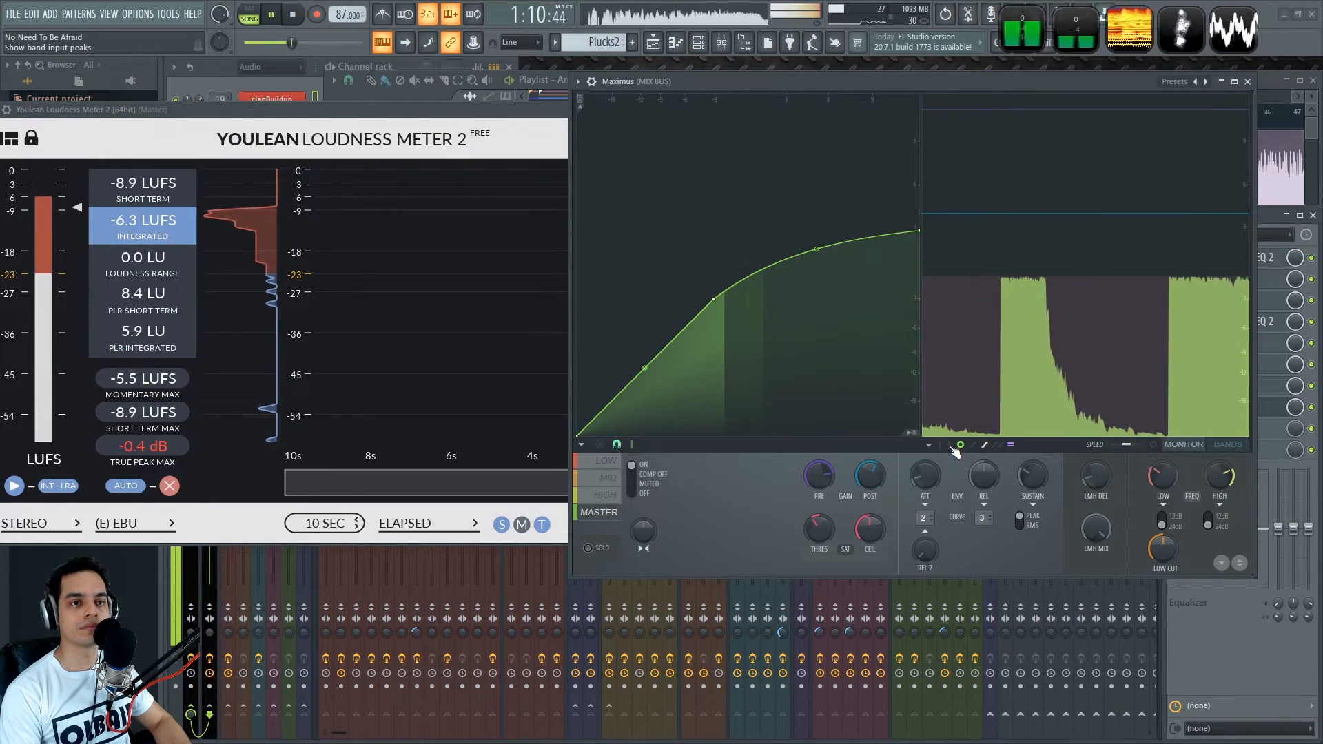
{"action": "key", "text": "space"}
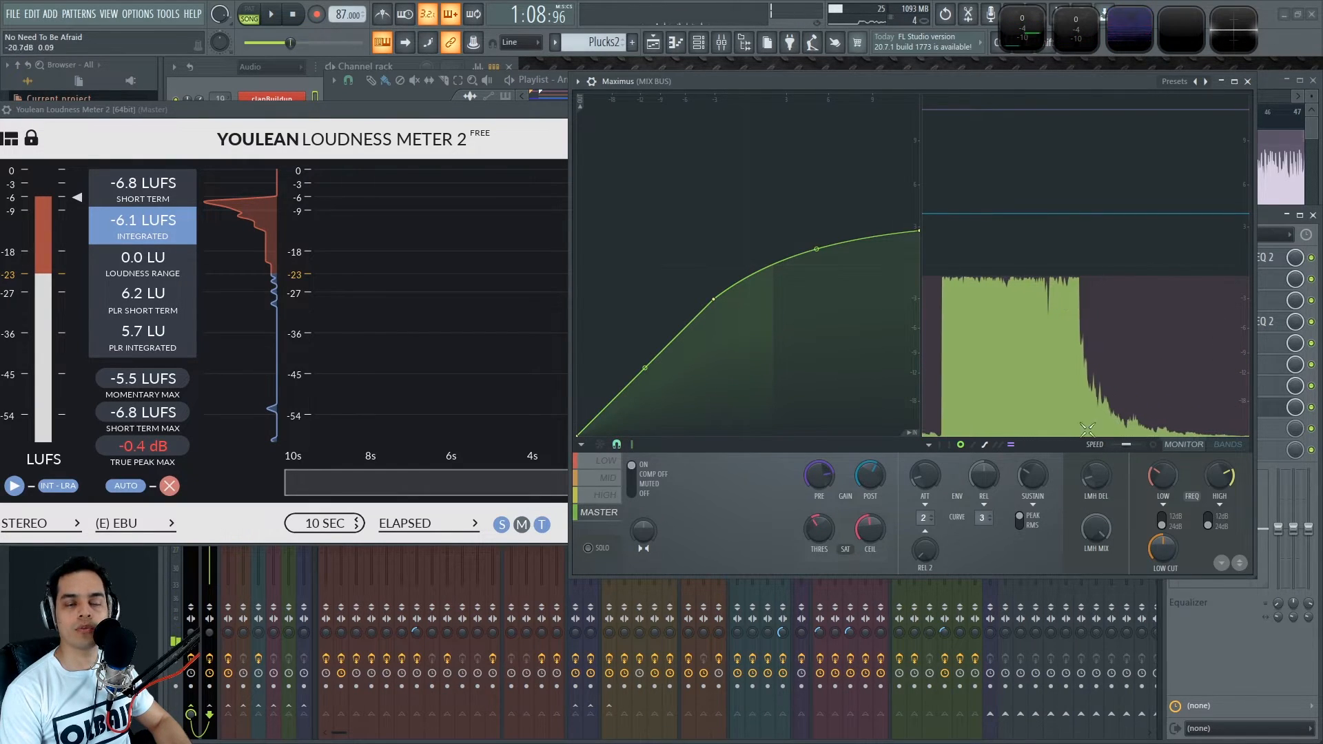
- Alternate Maximus's monitor between input peaks only and output peaks only to compare the drop's waveform before and after processing
{"action": "left_click", "coordinate": [962, 445]}
{"action": "key", "text": "space"}
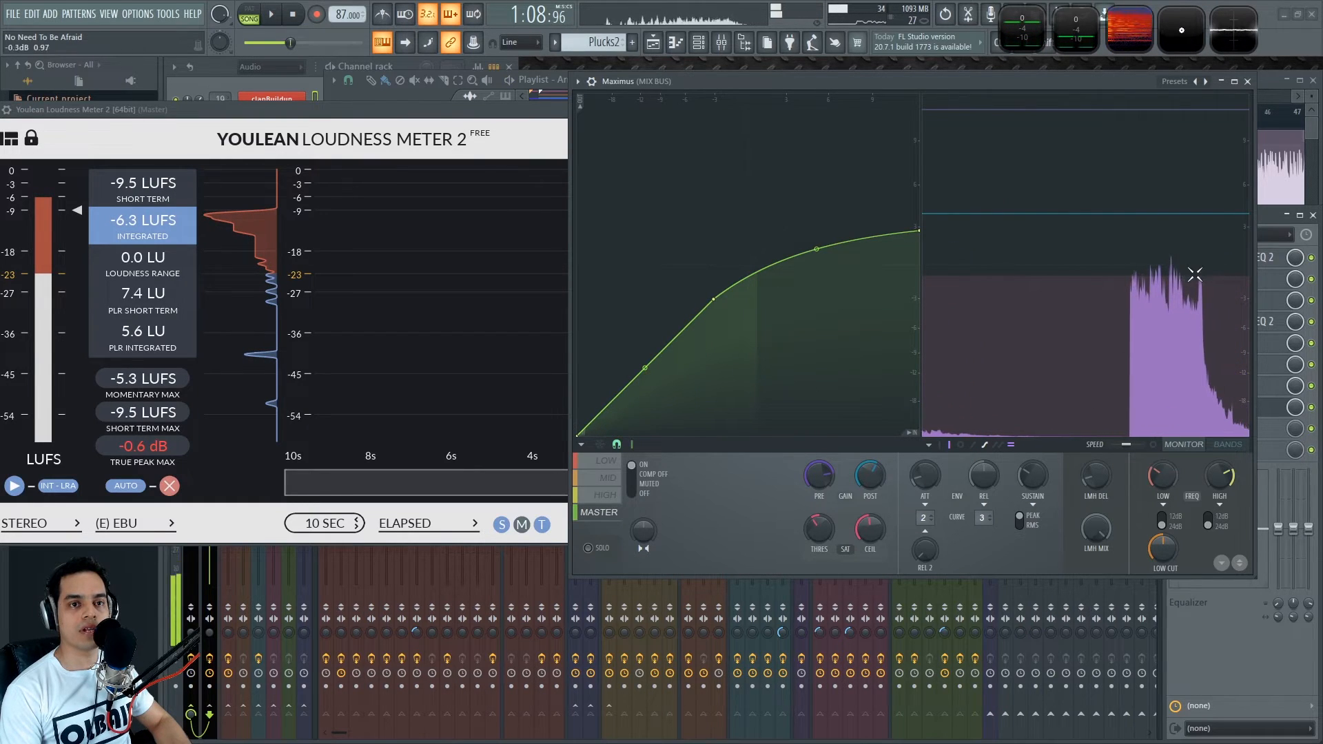
{"action": "left_click", "coordinate": [962, 445]}
{"action": "left_click", "coordinate": [951, 445]}
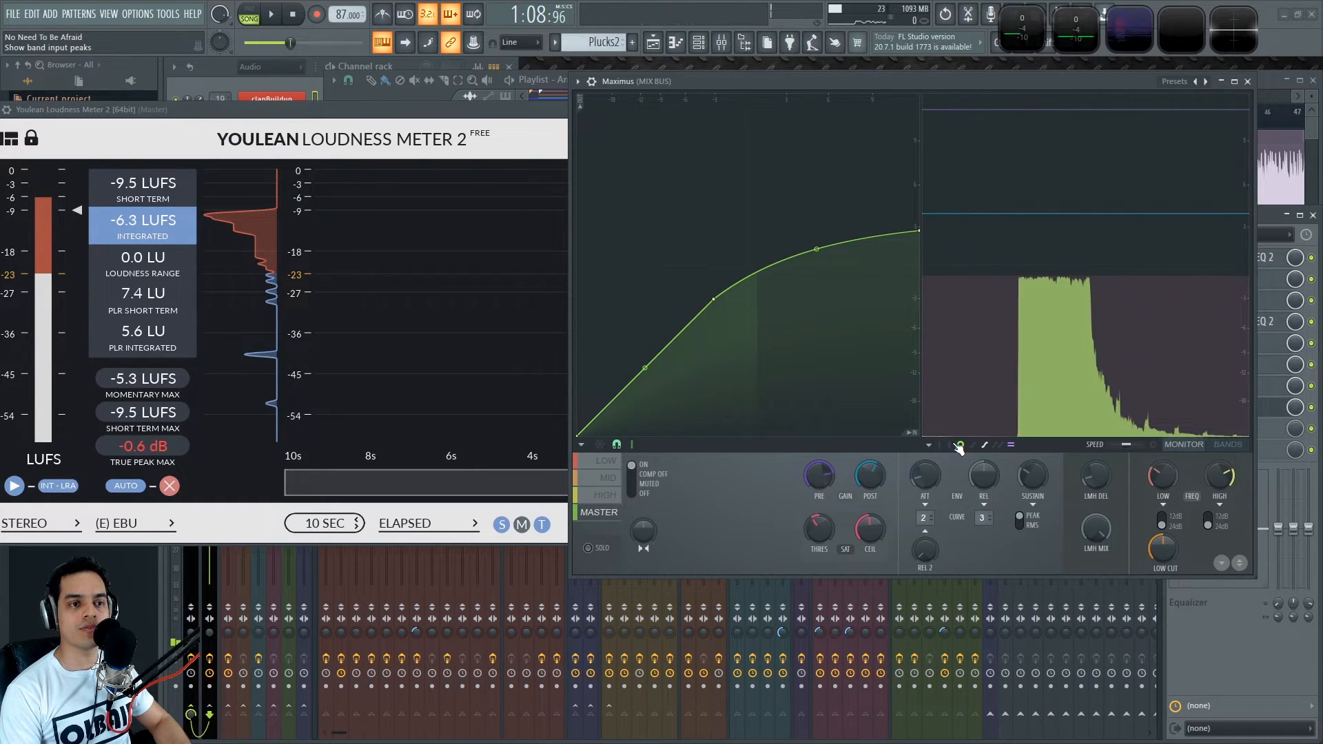
{"action": "left_click", "coordinate": [951, 445]}
{"action": "left_click", "coordinate": [962, 446]}
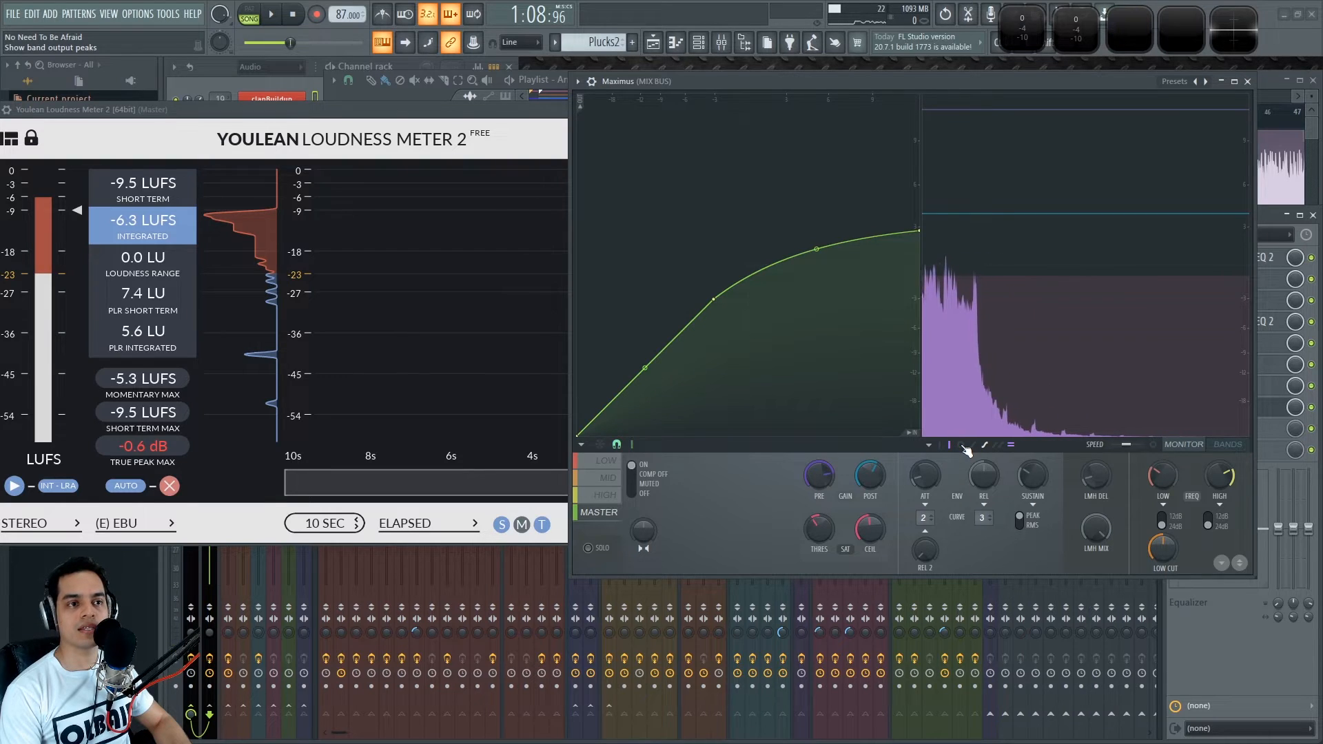
{"action": "left_click", "coordinate": [952, 445]}
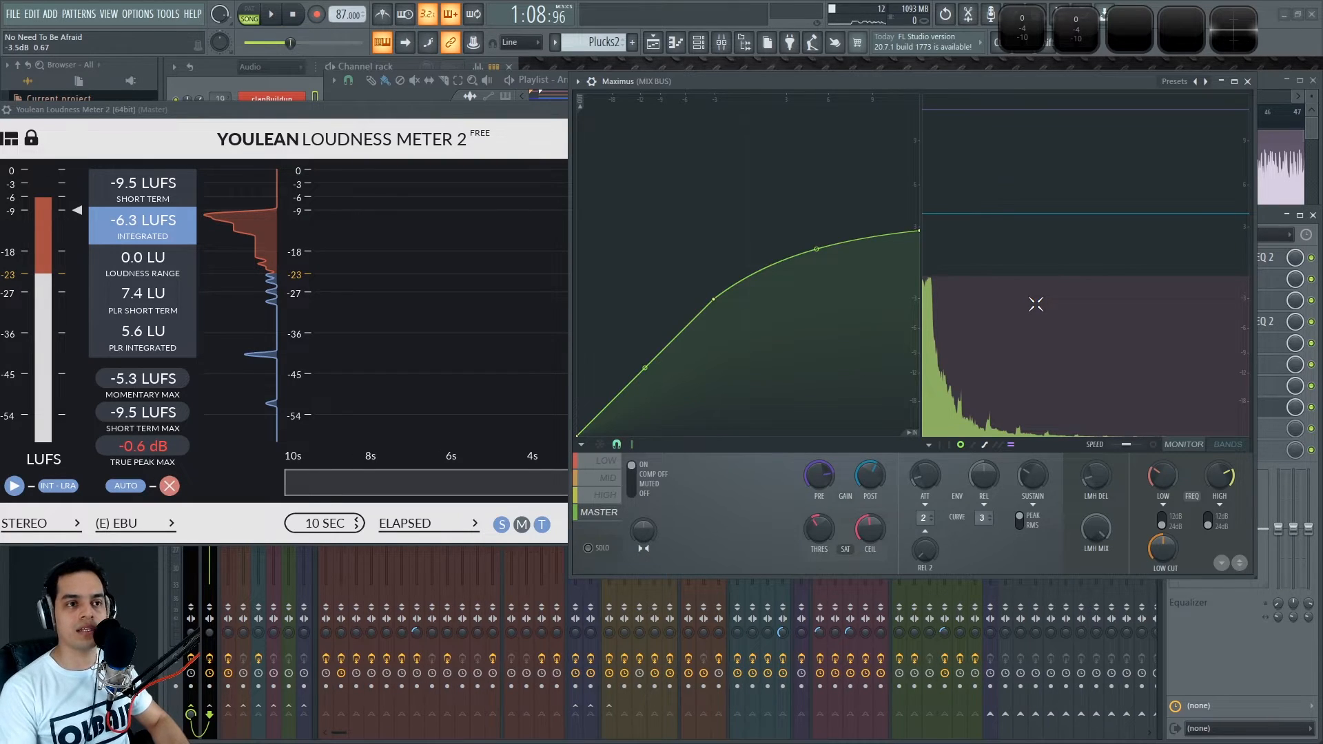
- Replay the drop with only the output peaks shown, then again with only the input peaks shown
{"action": "key", "text": "space"}
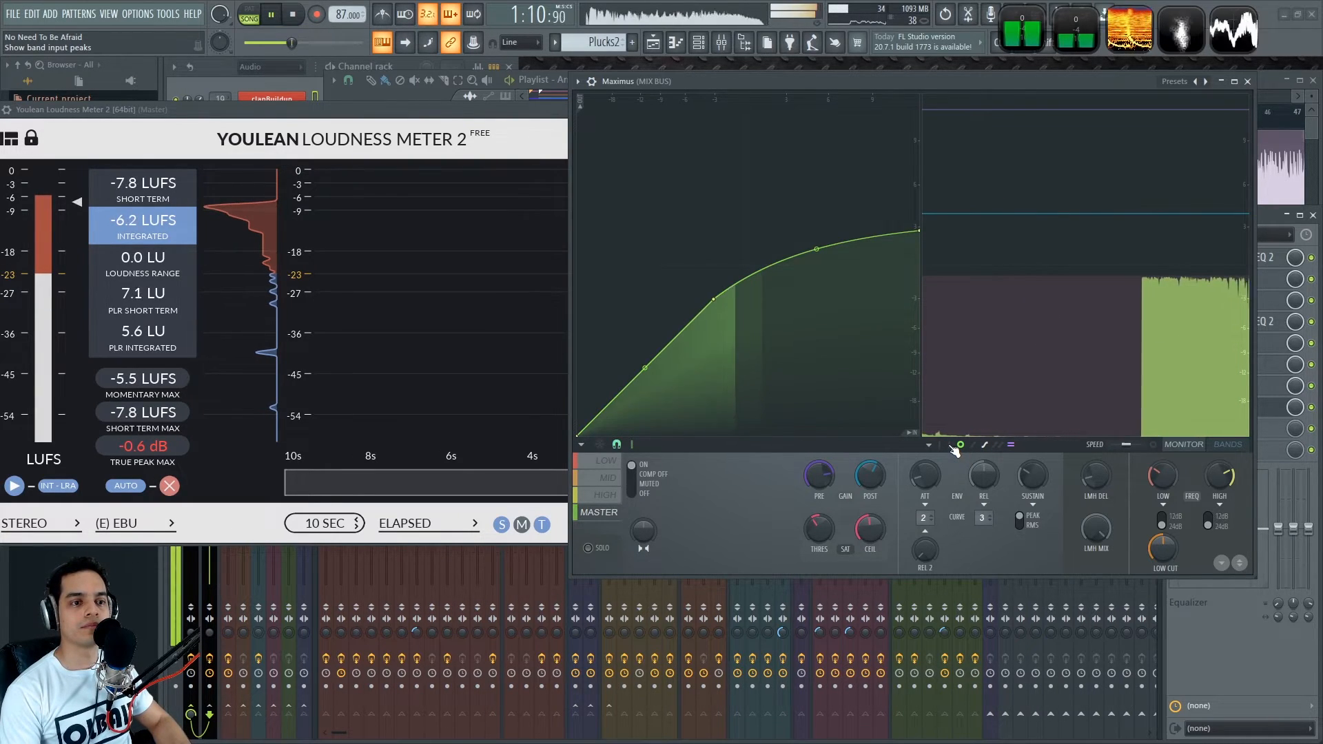
{"action": "key", "text": "space"}
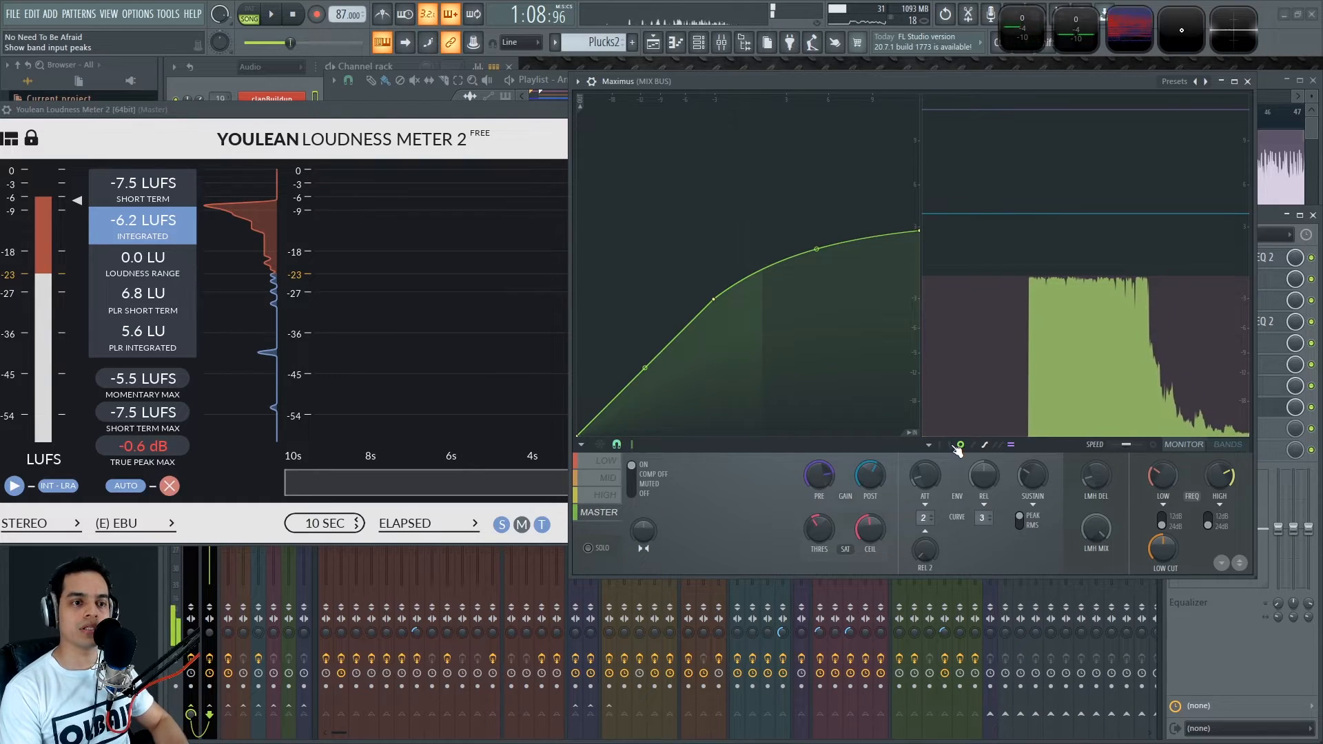
{"action": "left_click", "coordinate": [958, 450]}
{"action": "key", "text": "space"}
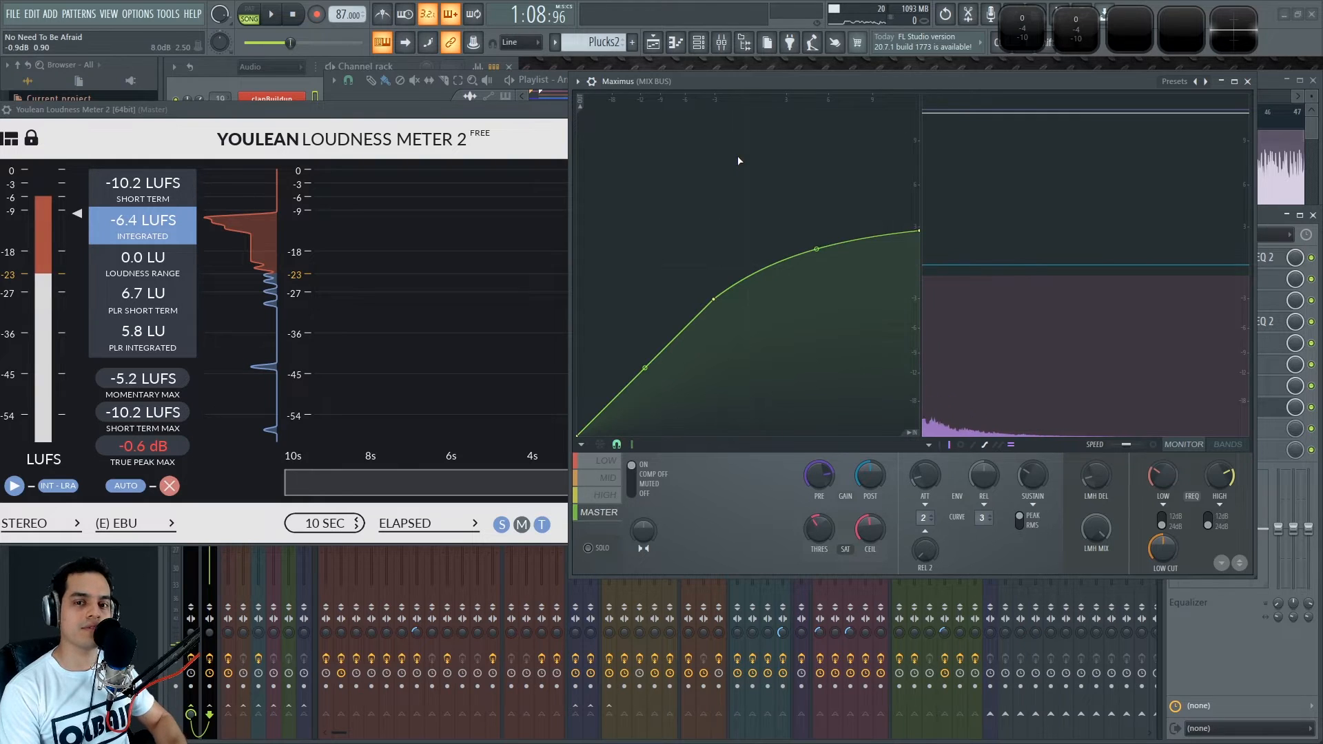
- Play the drop at the restored post gain and bring the loudness meter forward to check LUFS and true peak
{"action": "key", "text": "space"}
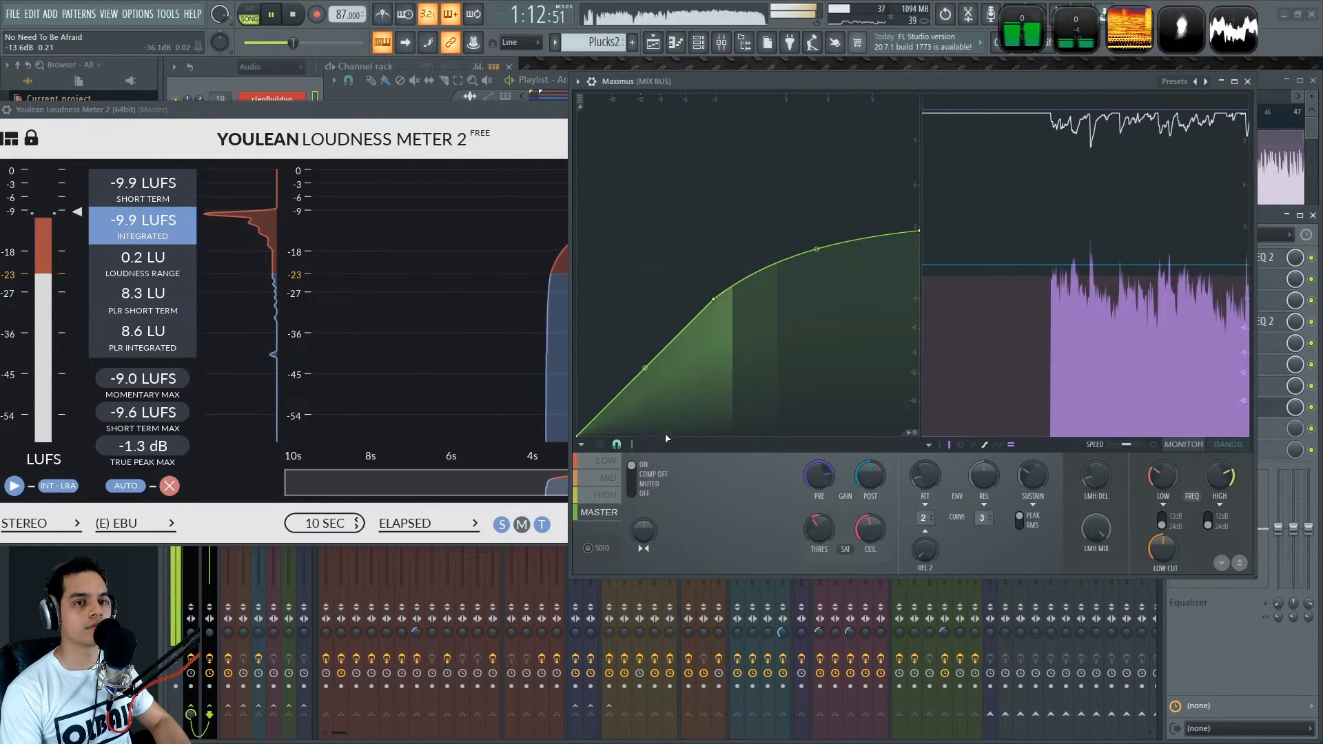
{"action": "left_click", "coordinate": [492, 135]}
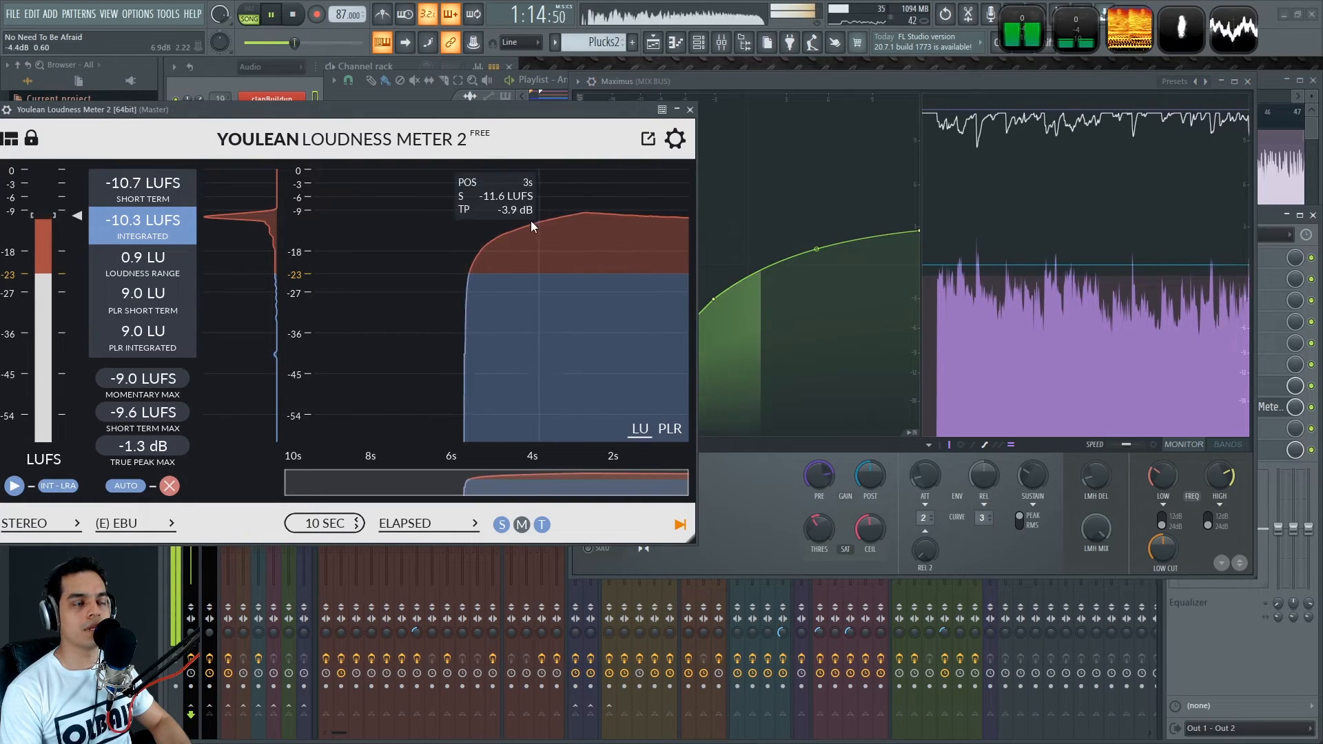
{"action": "key", "text": "space"}
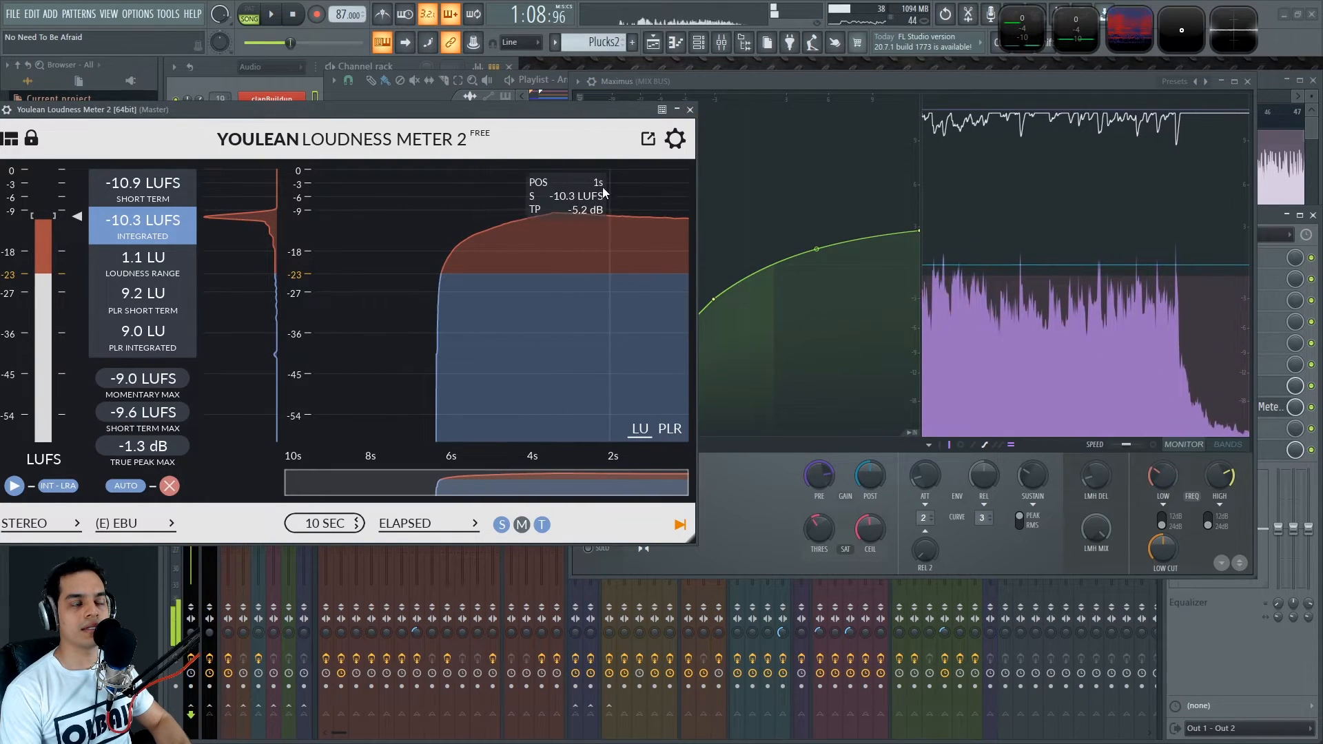
- Close the loudness meter and the Maximus window to clear the view of the mixer and playlist
{"action": "left_click", "coordinate": [689, 109]}
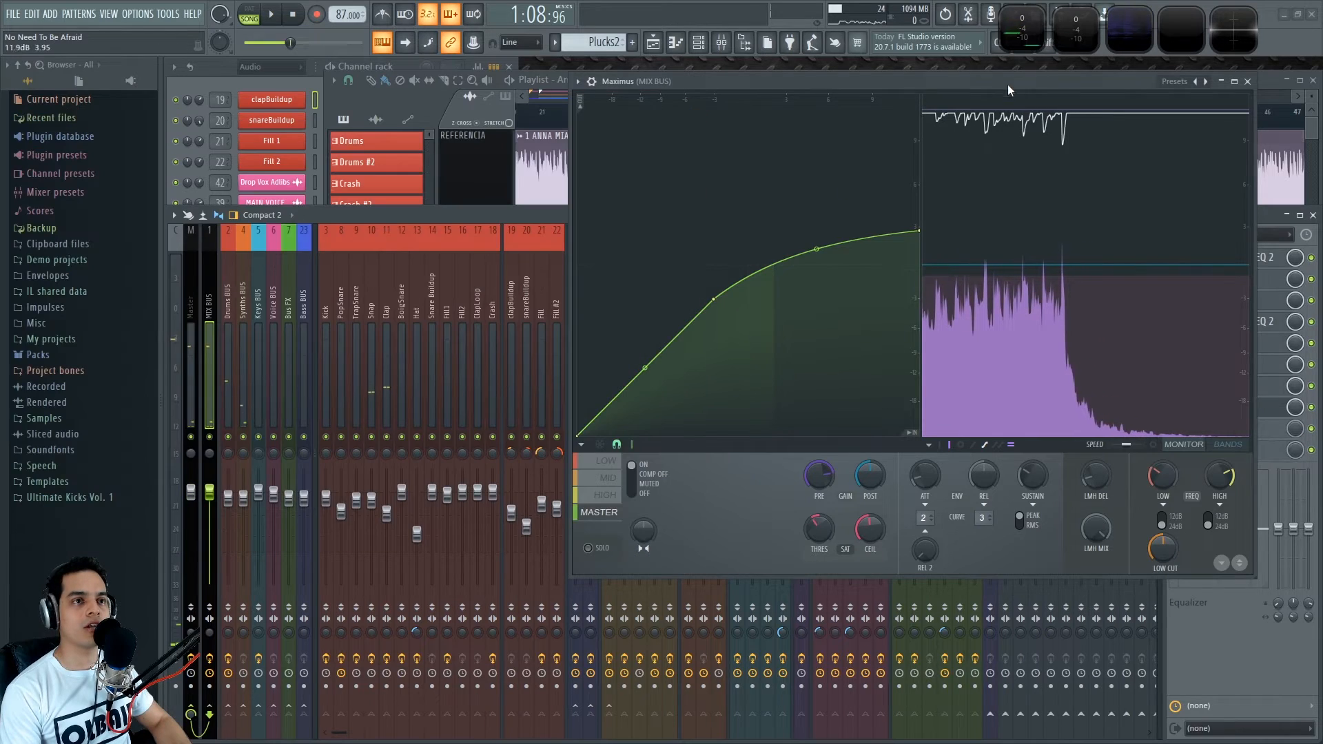
{"action": "left_click_drag", "start_coordinate": [1011, 78], "coordinate": [854, 95]}
{"action": "key", "text": "Escape"}
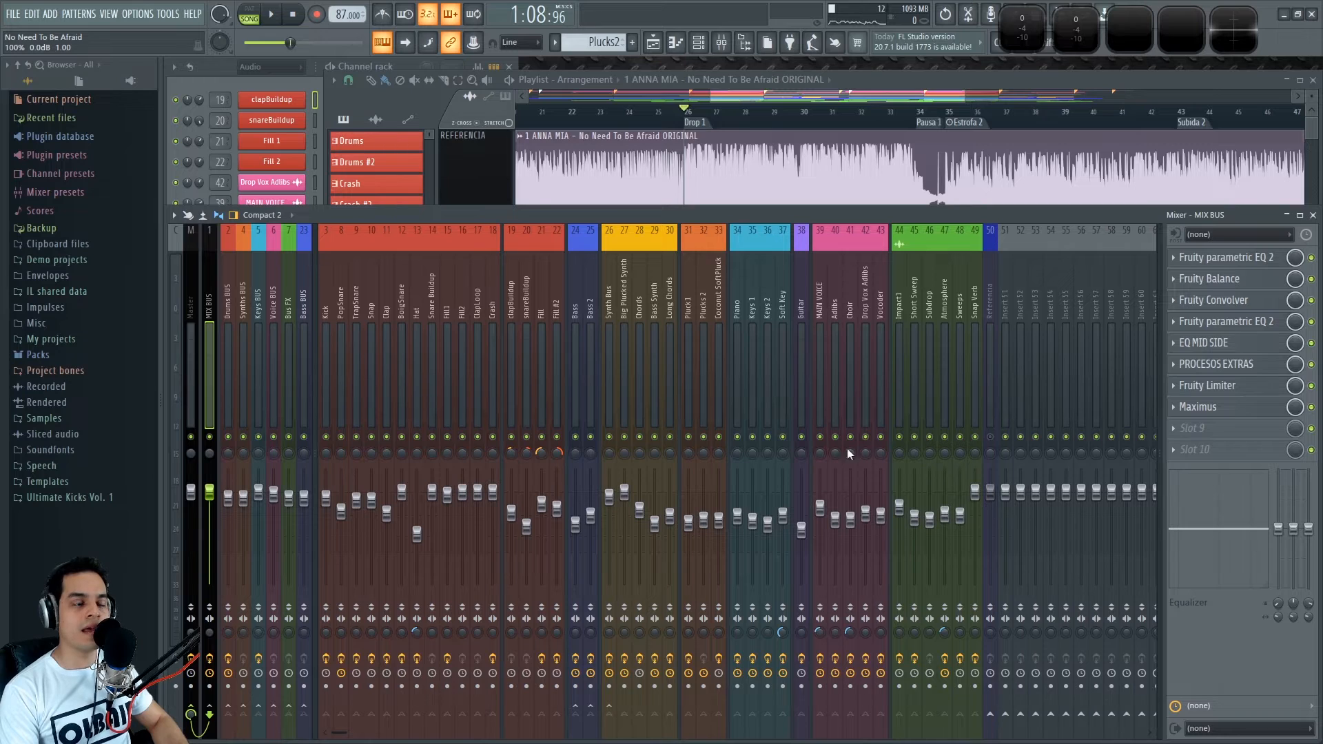
- Solo the Referencia mixer track and play the drop section to hear the reference song
{"action": "left_click", "coordinate": [988, 303]}
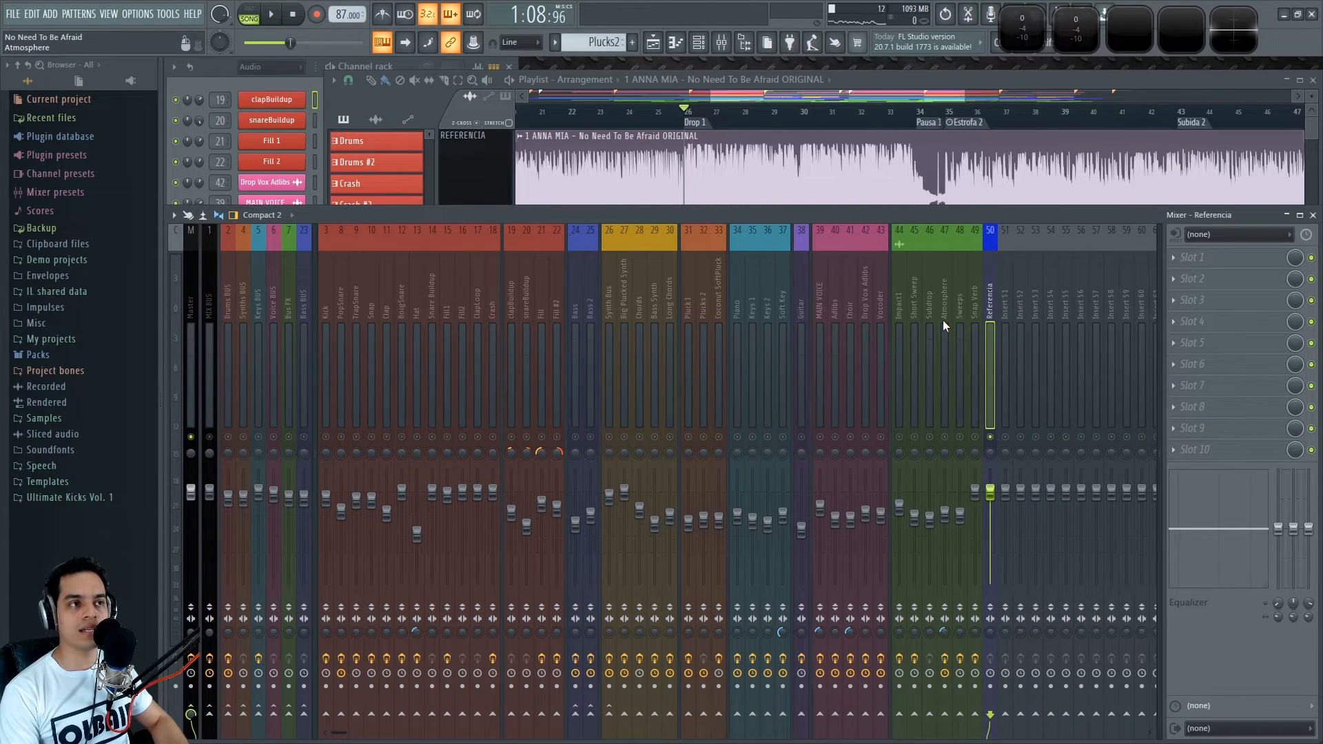
{"action": "key", "text": "space"}
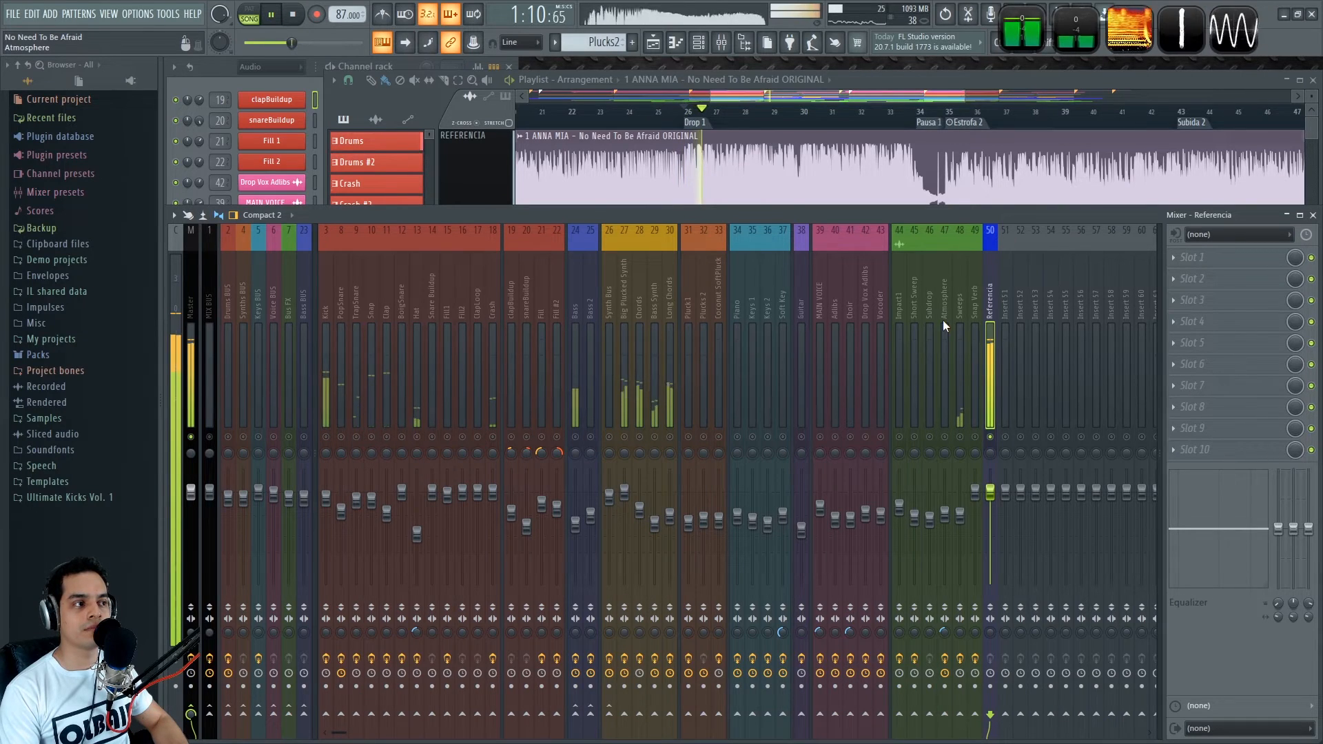
{"action": "key", "text": "space"}
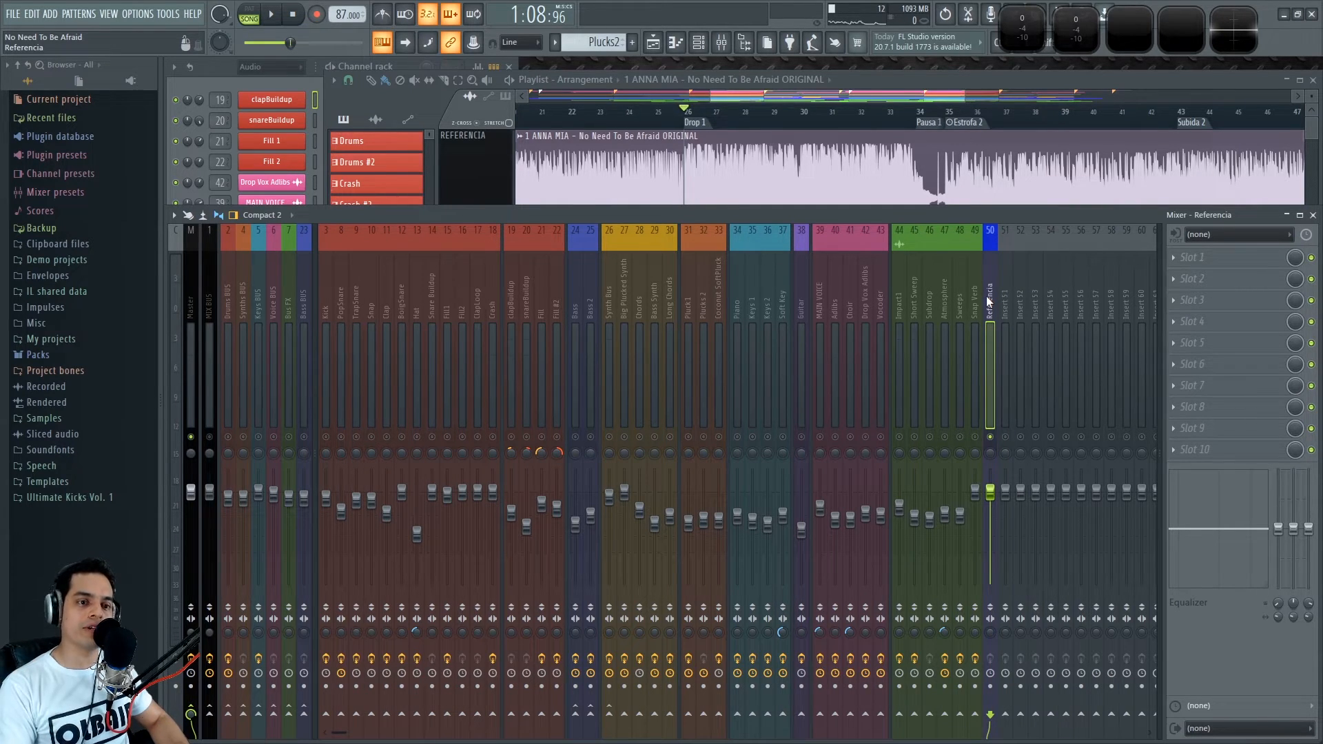
- Play the drop alternately from the soloed Referencia track and from the full mix to compare their sound
{"action": "key", "text": "space"}
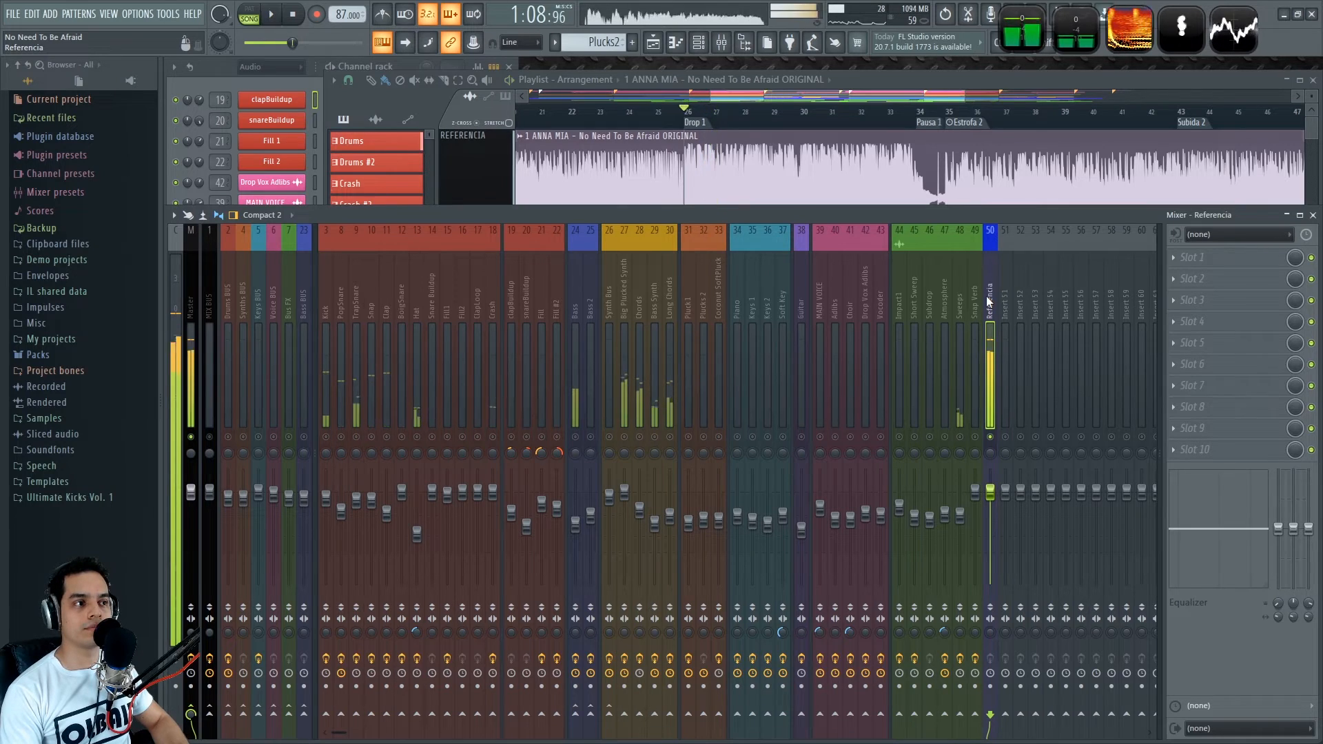
{"action": "key", "text": "space"}
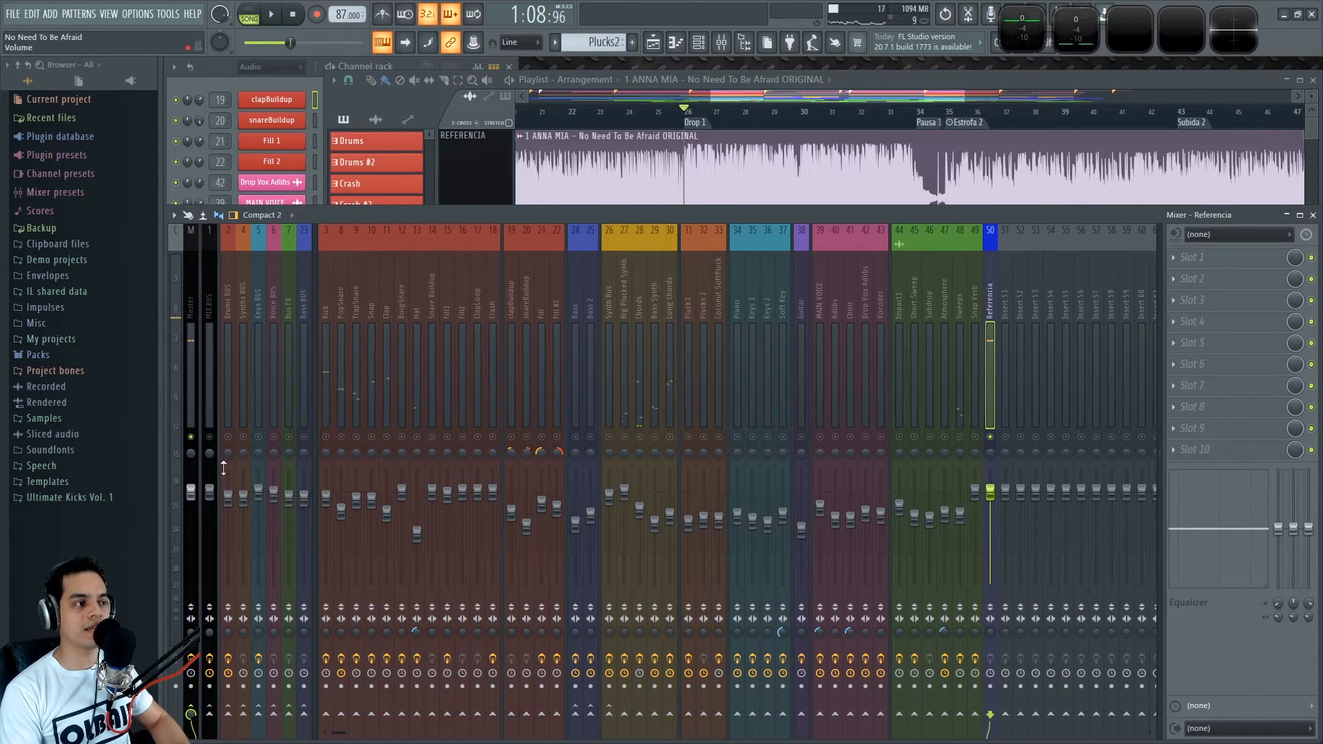
{"action": "left_click", "coordinate": [211, 317]}
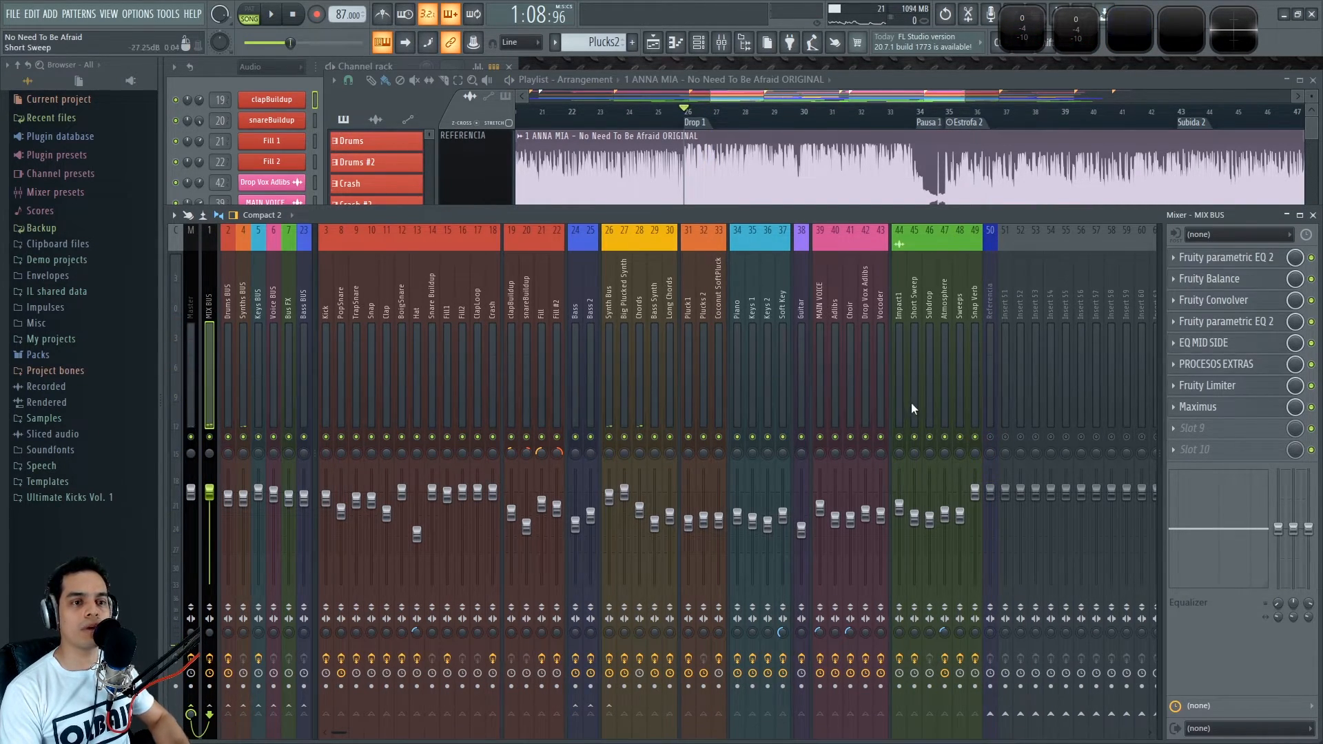
{"action": "key", "text": "space"}
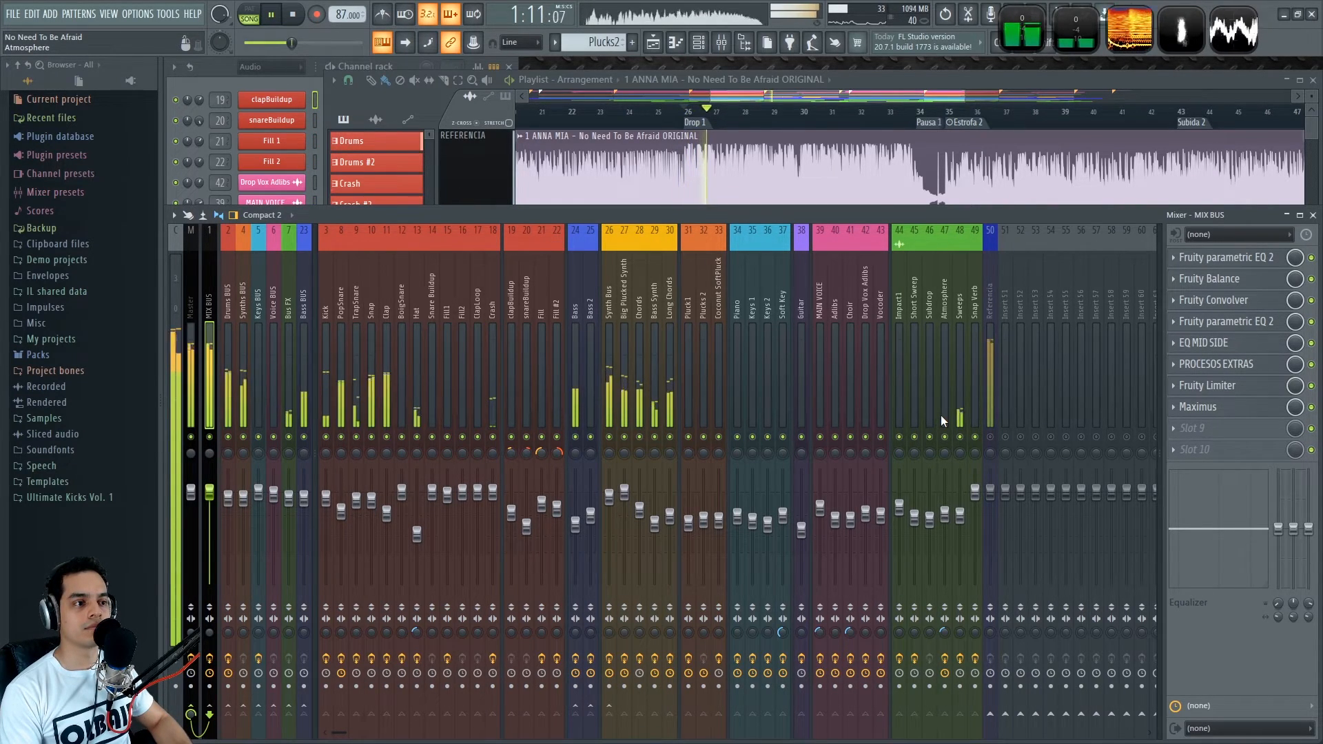
{"action": "right_click", "coordinate": [993, 439]}
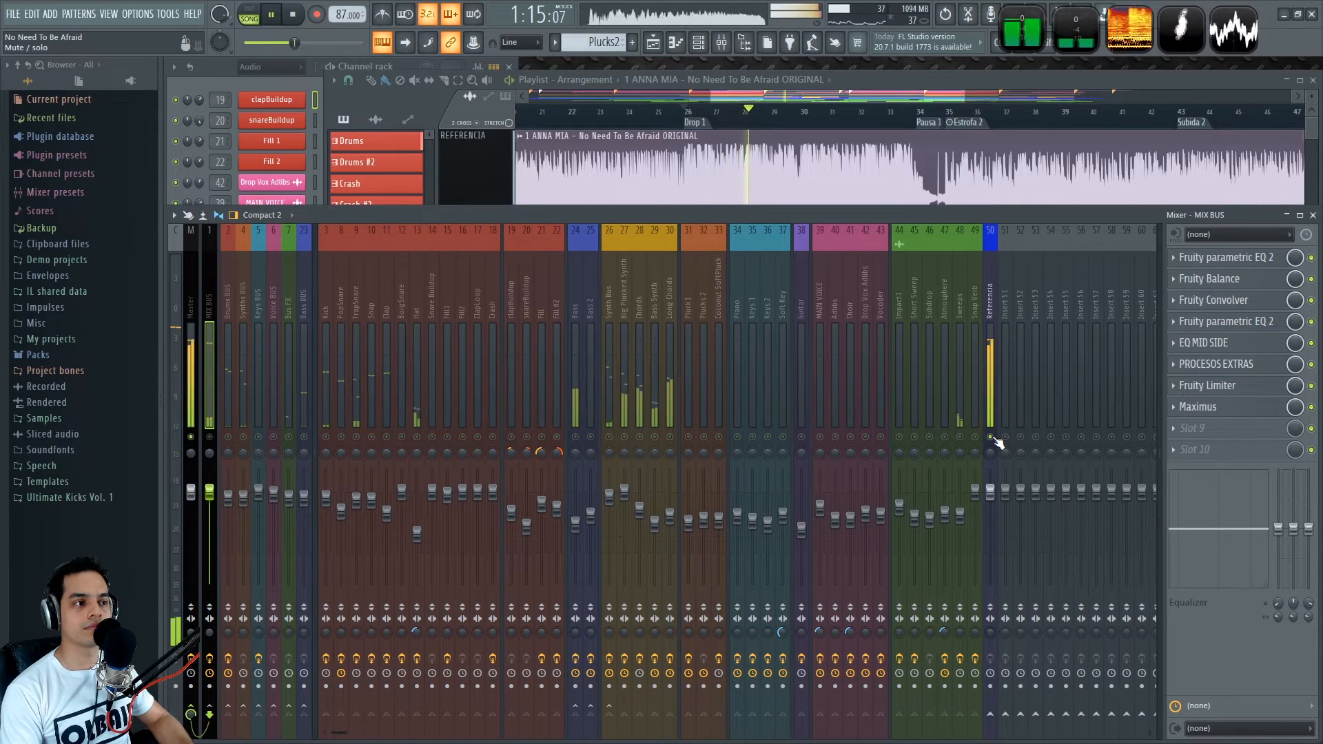
{"action": "key", "text": "space"}
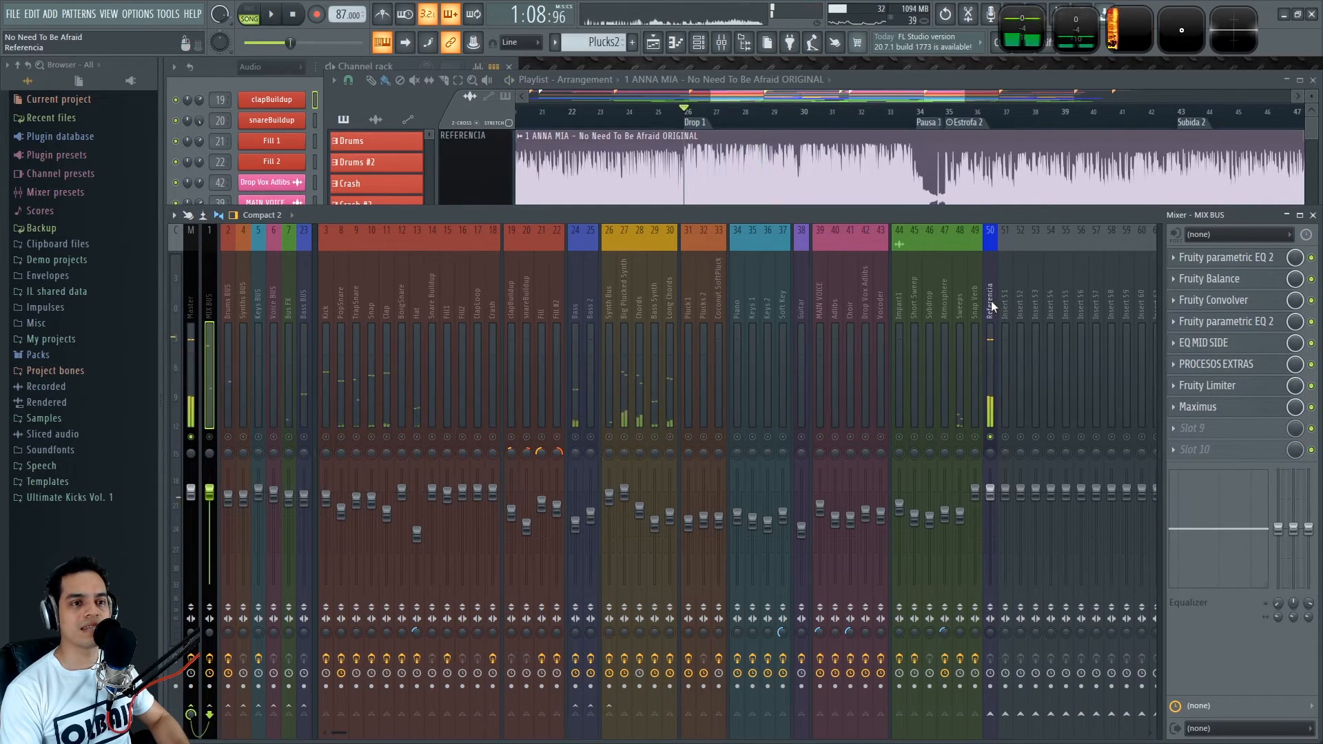
- Switch from the soloed Referencia track back to the full mix through MIX BUS and play the drop
{"action": "left_click", "coordinate": [991, 303]}
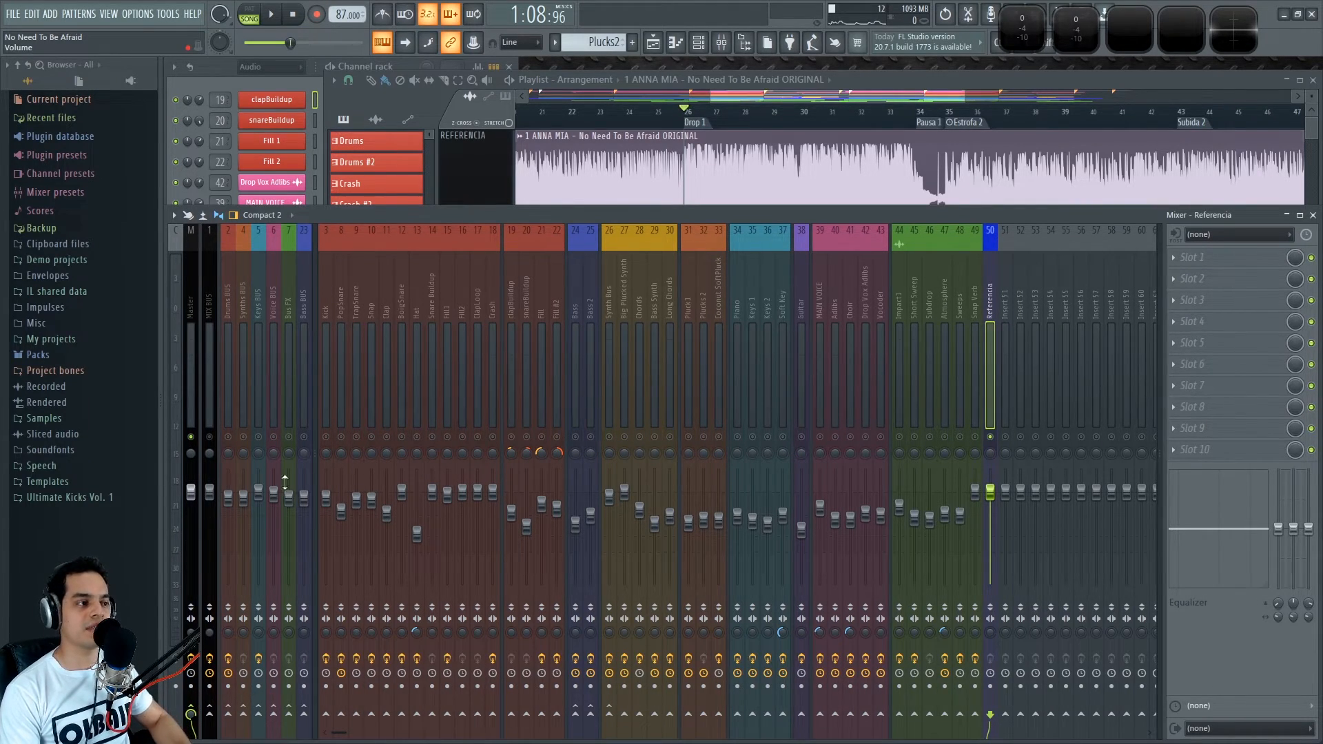
{"action": "right_click", "coordinate": [212, 438]}
{"action": "left_click", "coordinate": [211, 308]}
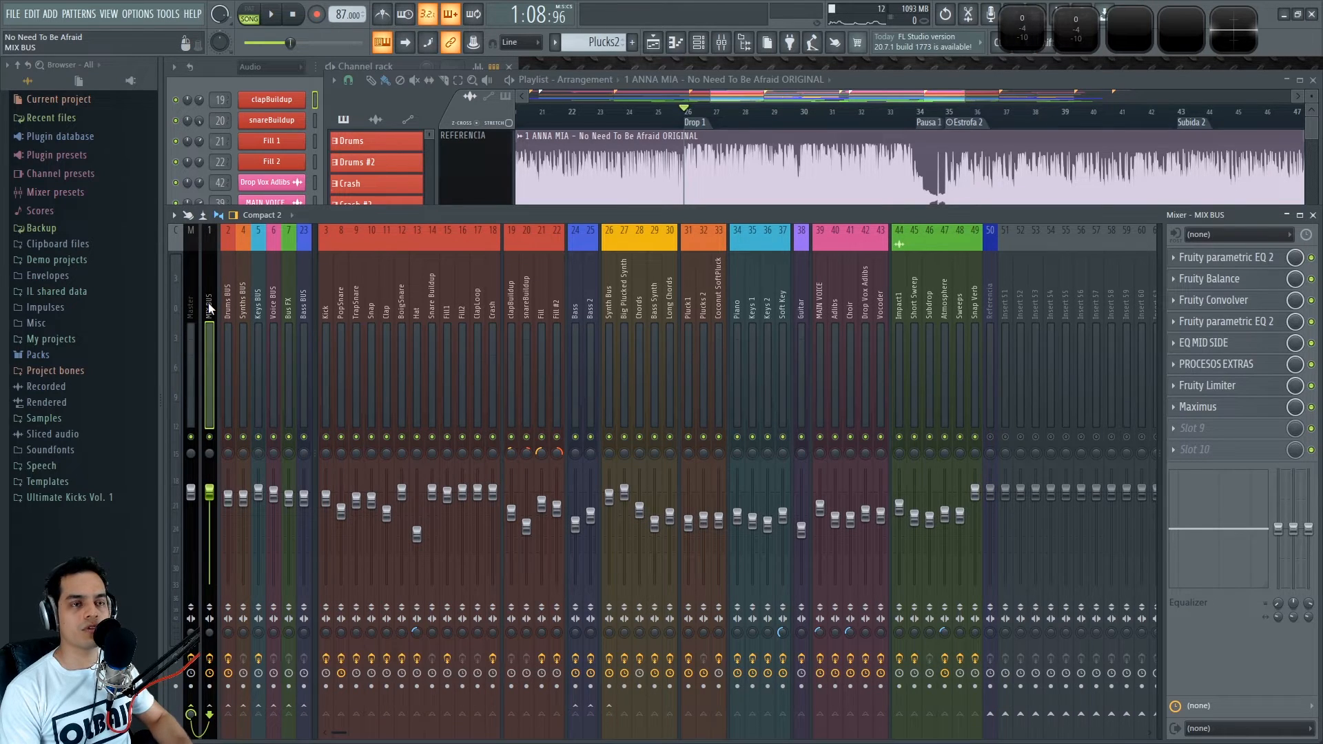
{"action": "key", "text": "space"}
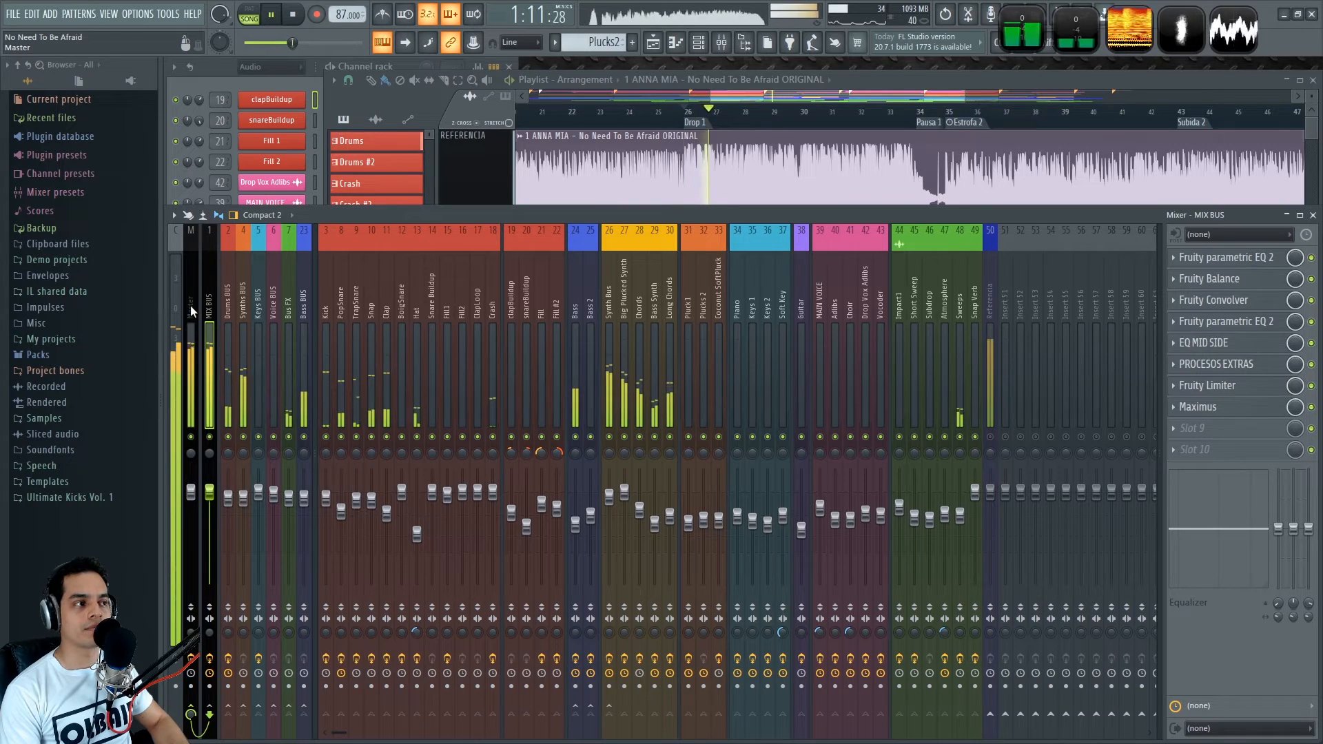
- Open SPAN on the Master track, place its window over the mixer, and play the drop through it
{"action": "left_click", "coordinate": [193, 308]}
{"action": "key", "text": "space"}
{"action": "left_click", "coordinate": [1219, 389]}
{"action": "left_click_drag", "start_coordinate": [597, 172], "coordinate": [525, 202]}
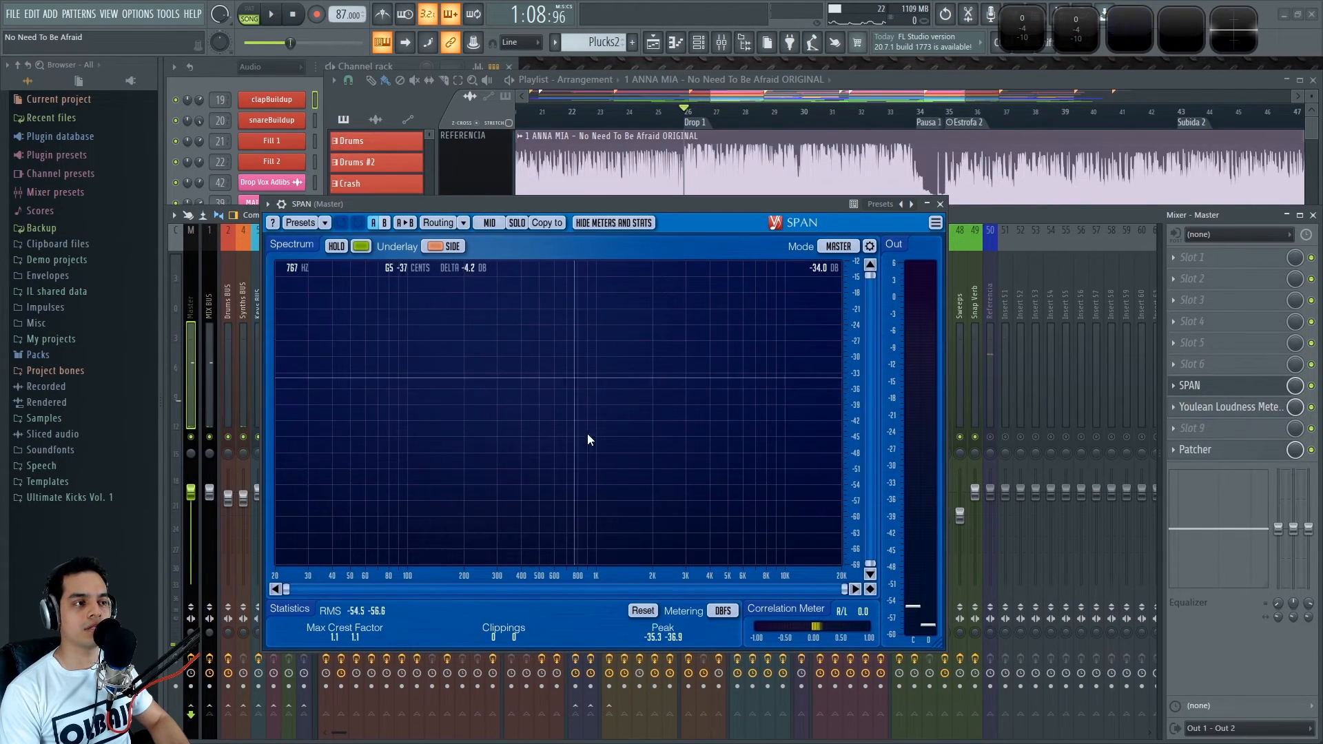
{"action": "key", "text": "space"}
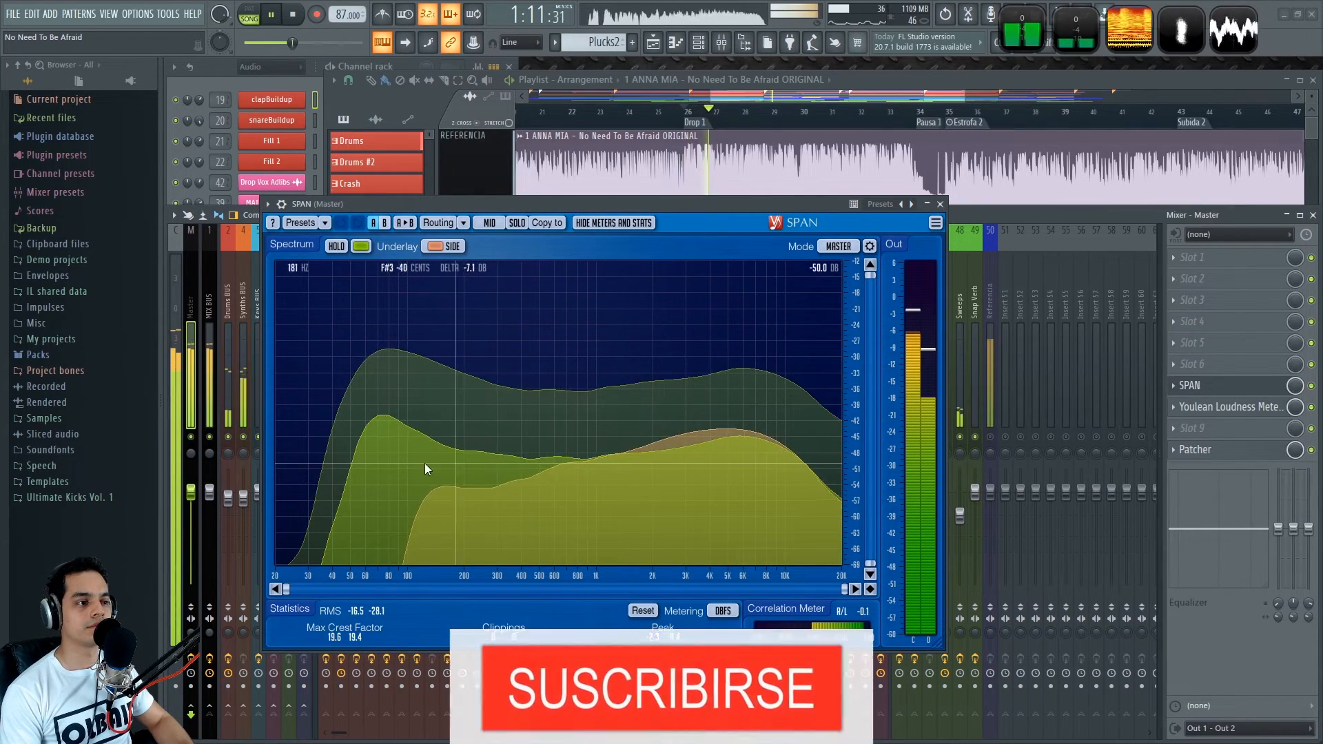
- Alternate playback between the soloed Referencia track and the full mix to compare their frequency spectra in SPAN
{"action": "left_click", "coordinate": [990, 437]}
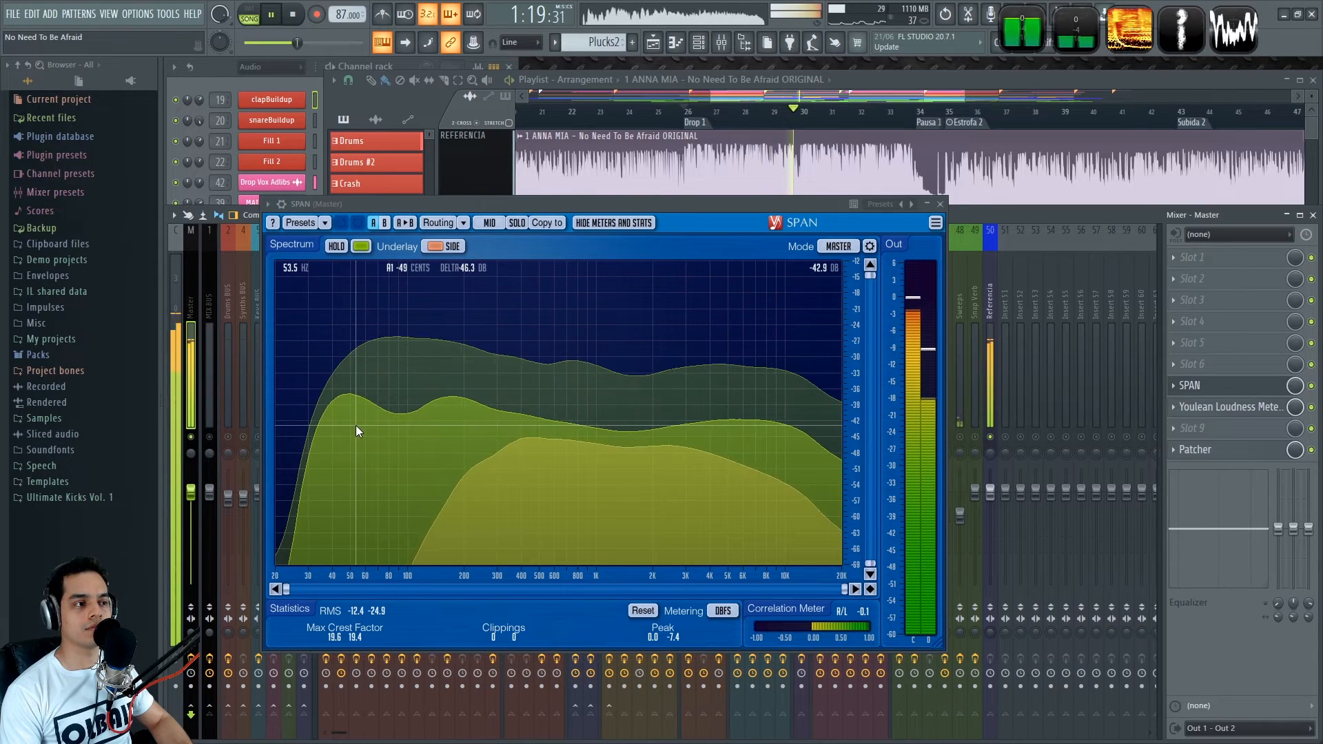
{"action": "key", "text": "space"}
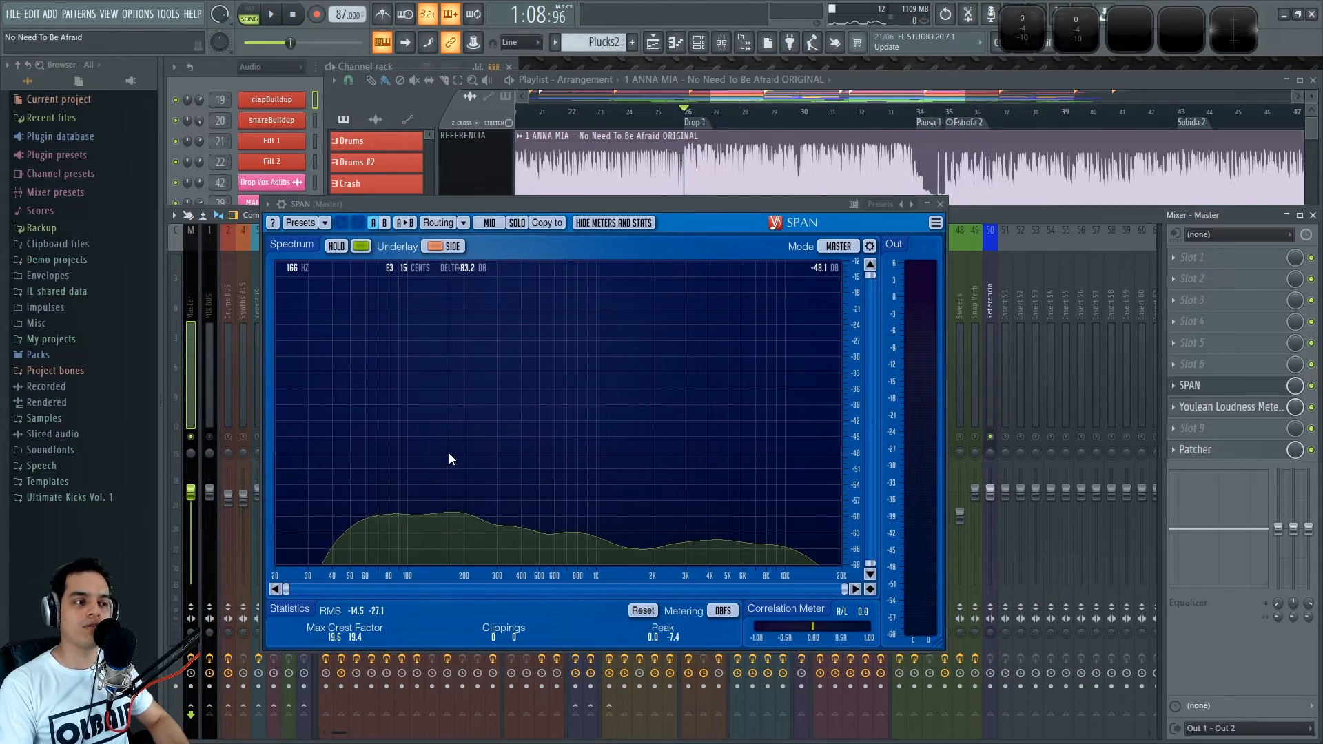
{"action": "key", "text": "space"}
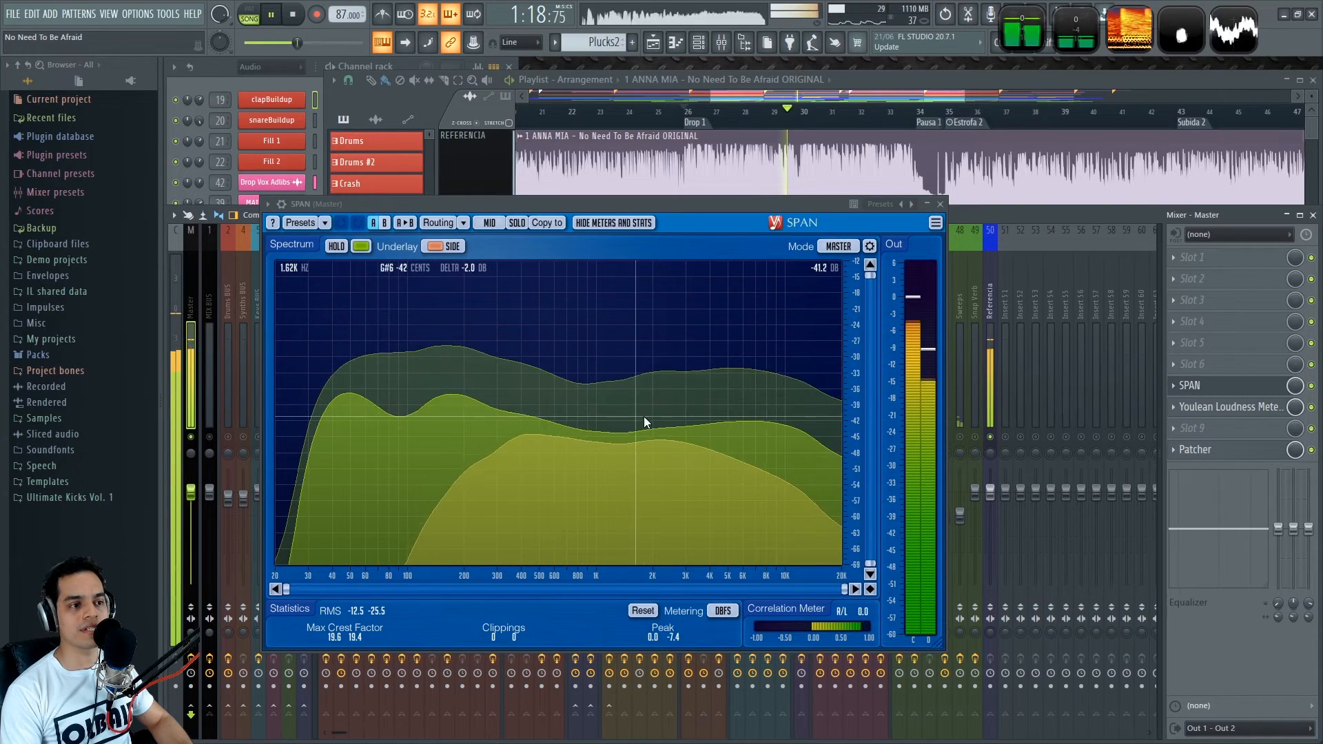
{"action": "left_click", "coordinate": [210, 438], "text": "ctrl"}
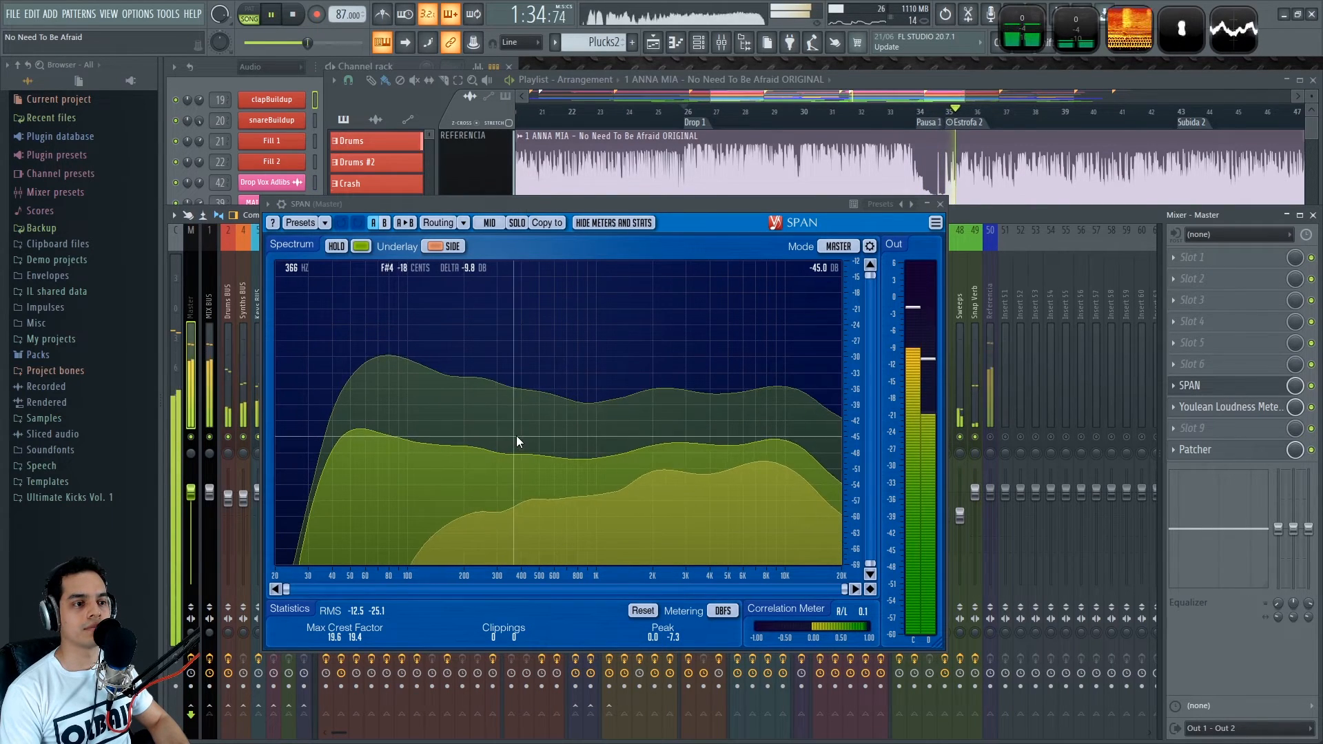
{"action": "right_click", "coordinate": [991, 438]}
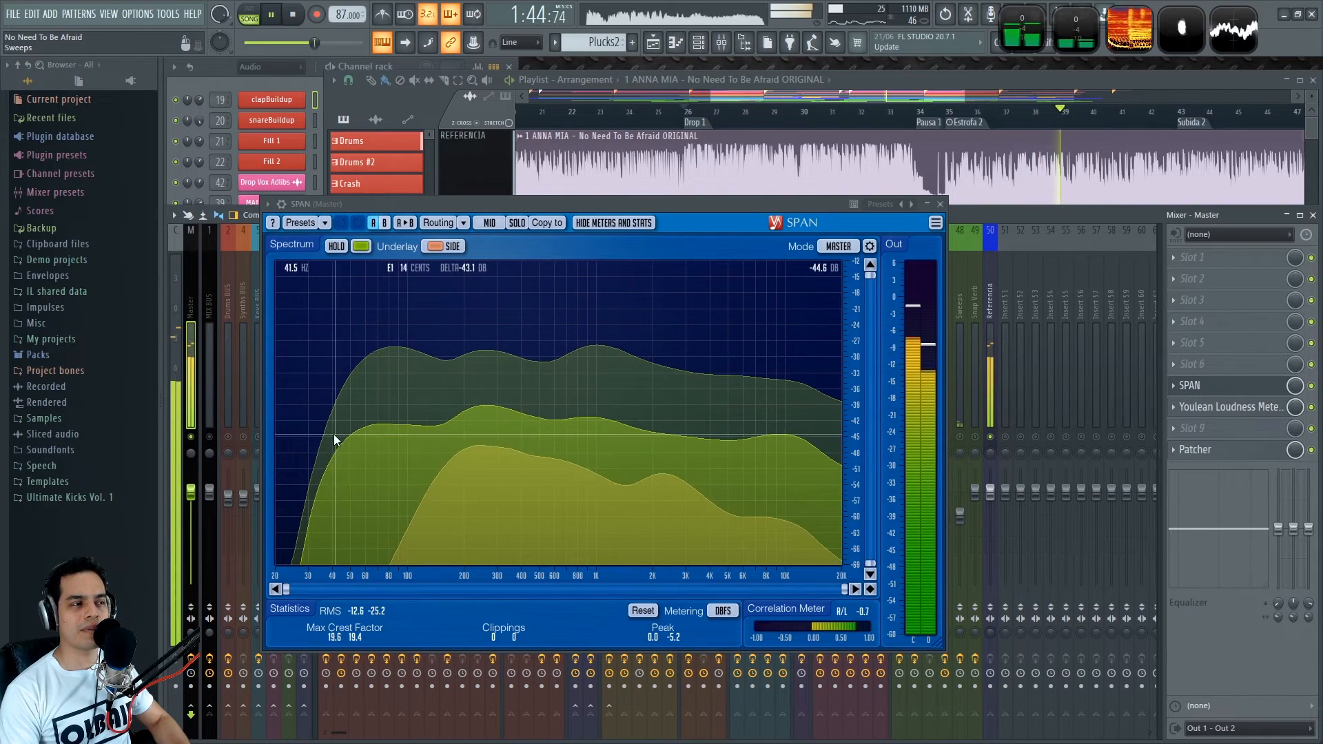
{"action": "right_click", "coordinate": [211, 438]}
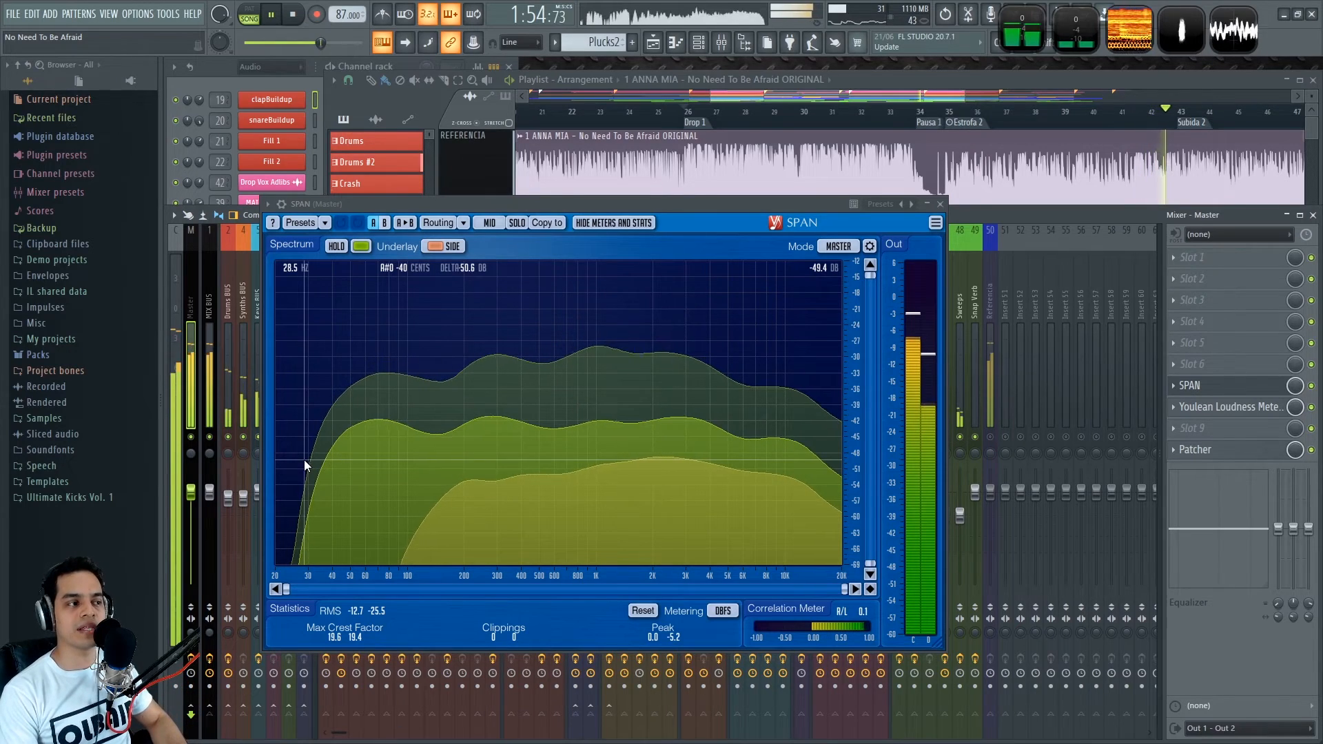
{"action": "key", "text": "space"}
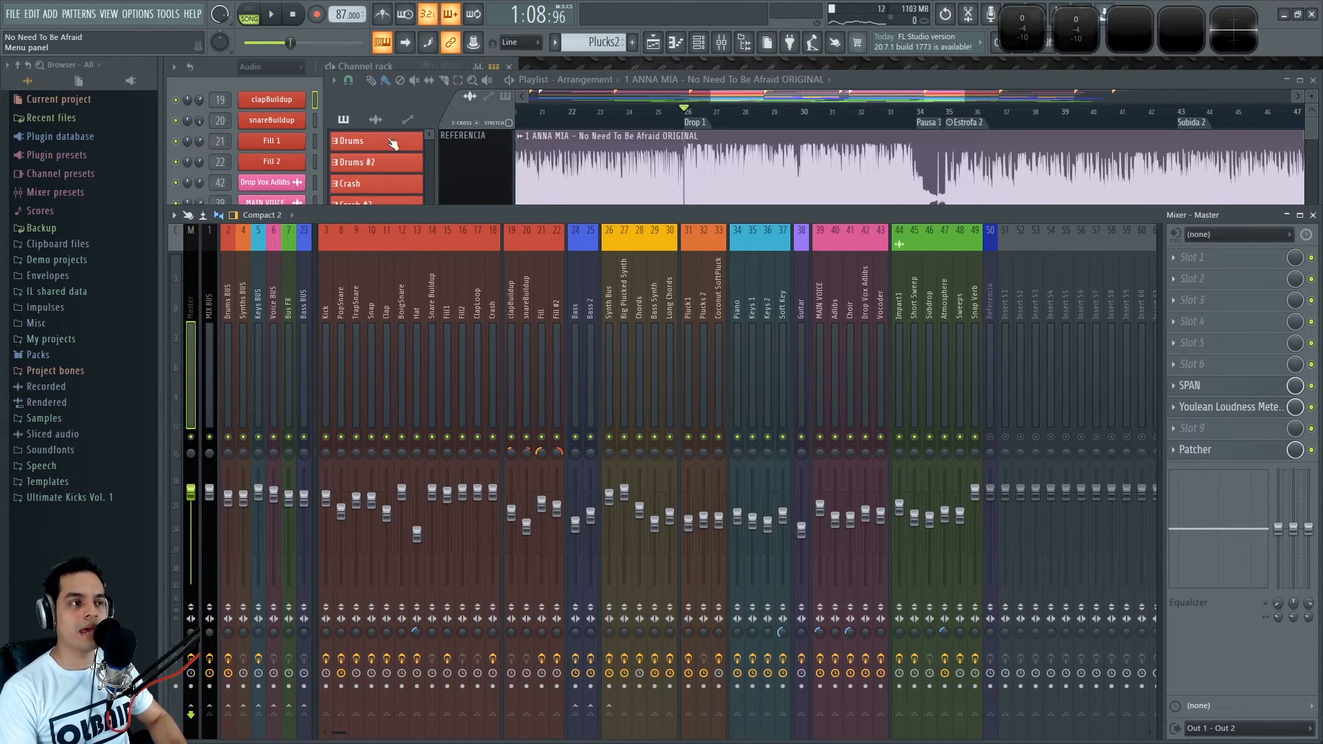
- Export the song as an MP3 named "16 ANNA MIA - No Need To Be Afraid MASTER FINAL" in the project folder
{"action": "left_click", "coordinate": [11, 13]}
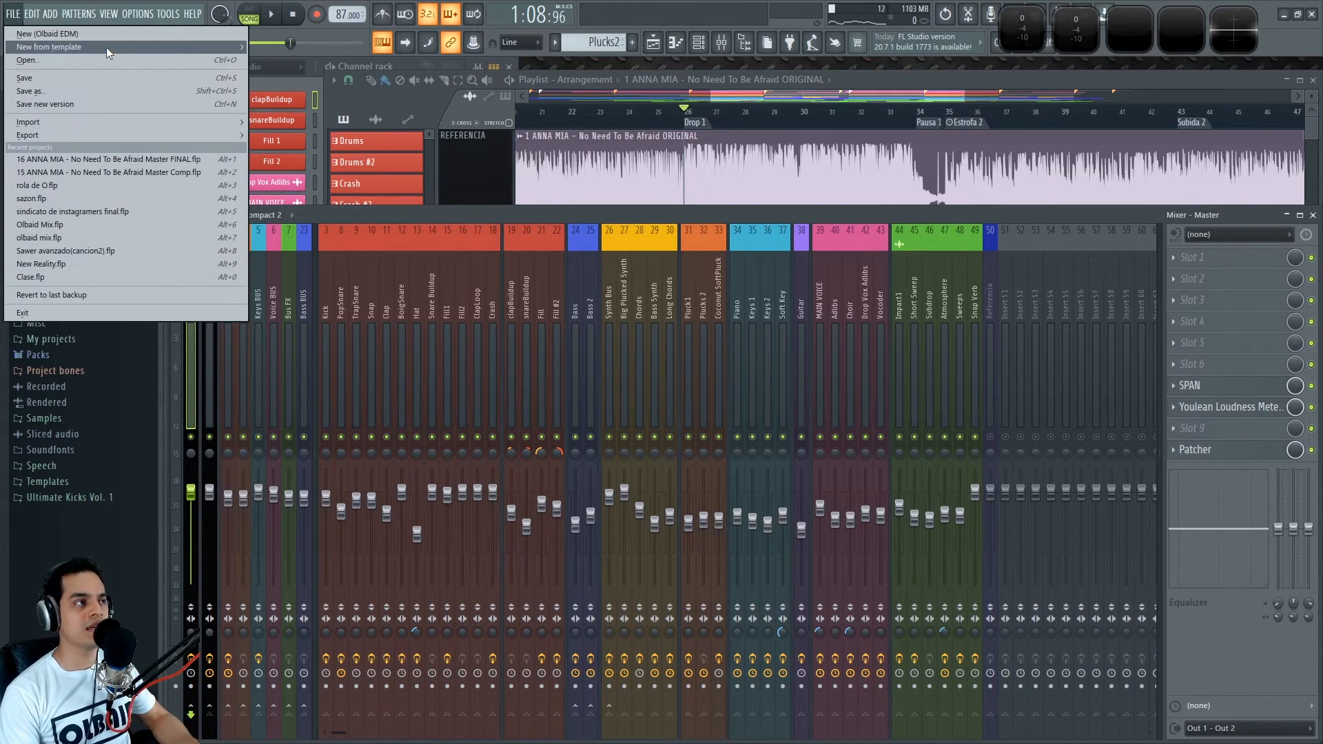
{"action": "mouse_move", "coordinate": [129, 138]}
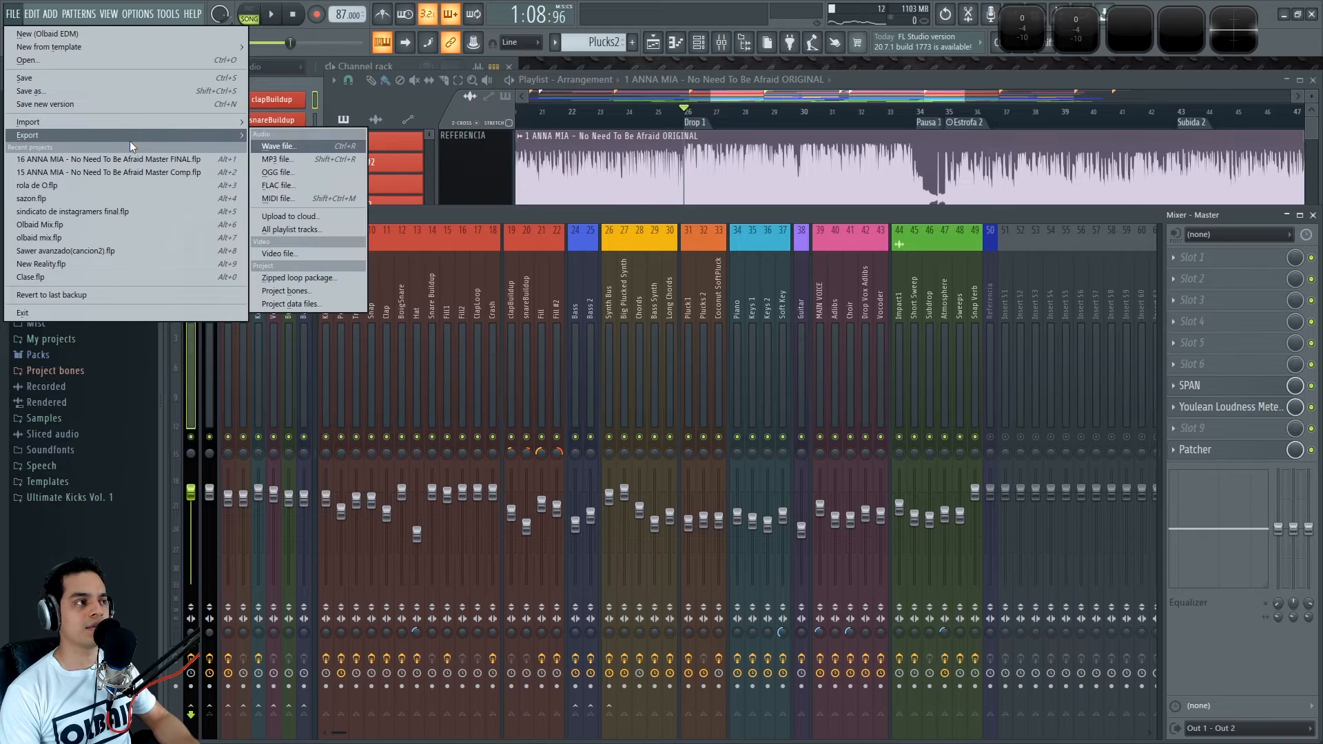
{"action": "left_click", "coordinate": [282, 160]}
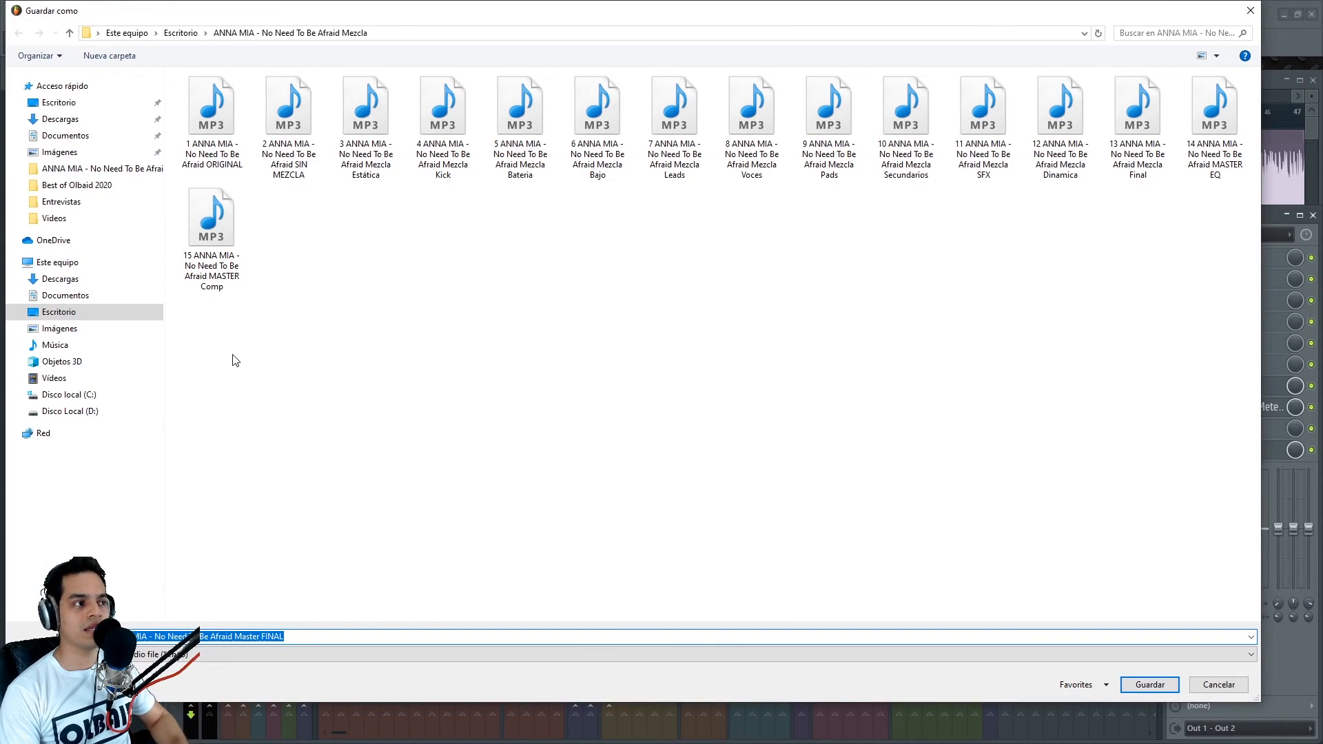
{"action": "left_click", "coordinate": [223, 261]}
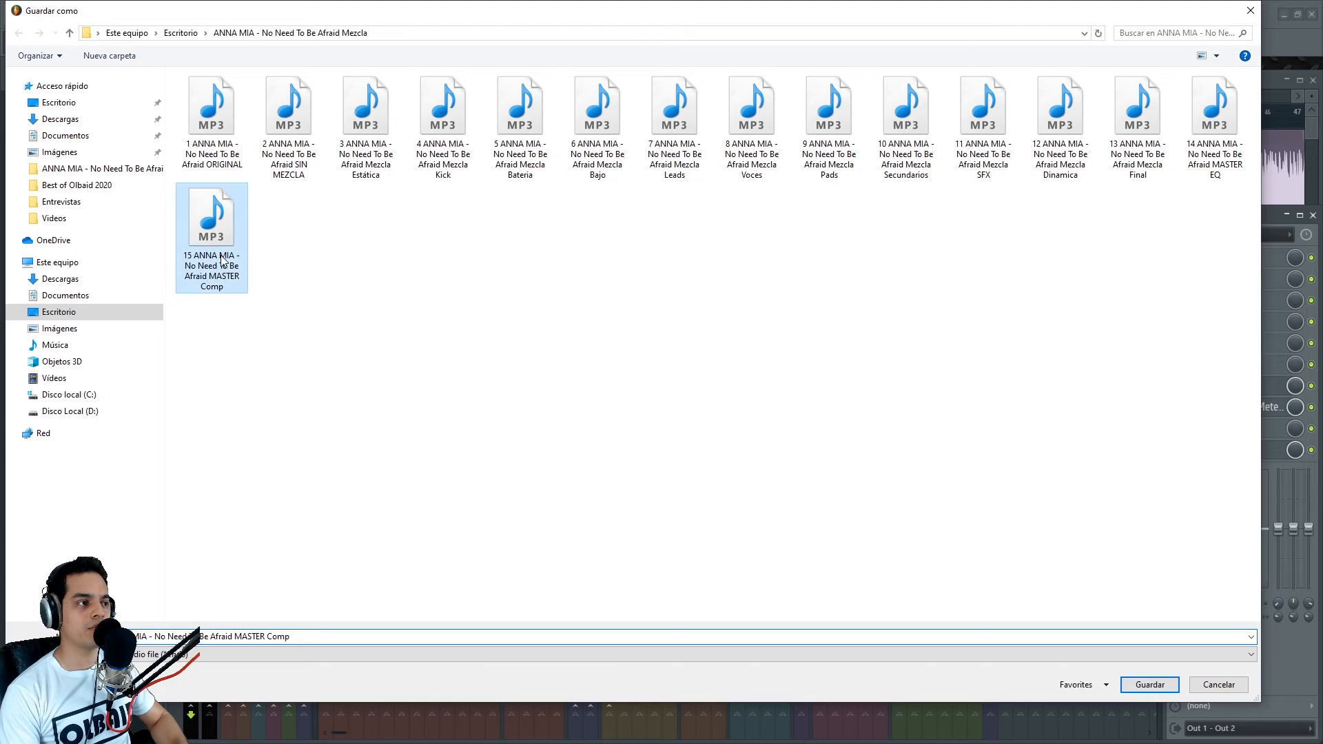
{"action": "left_click", "coordinate": [283, 634]}
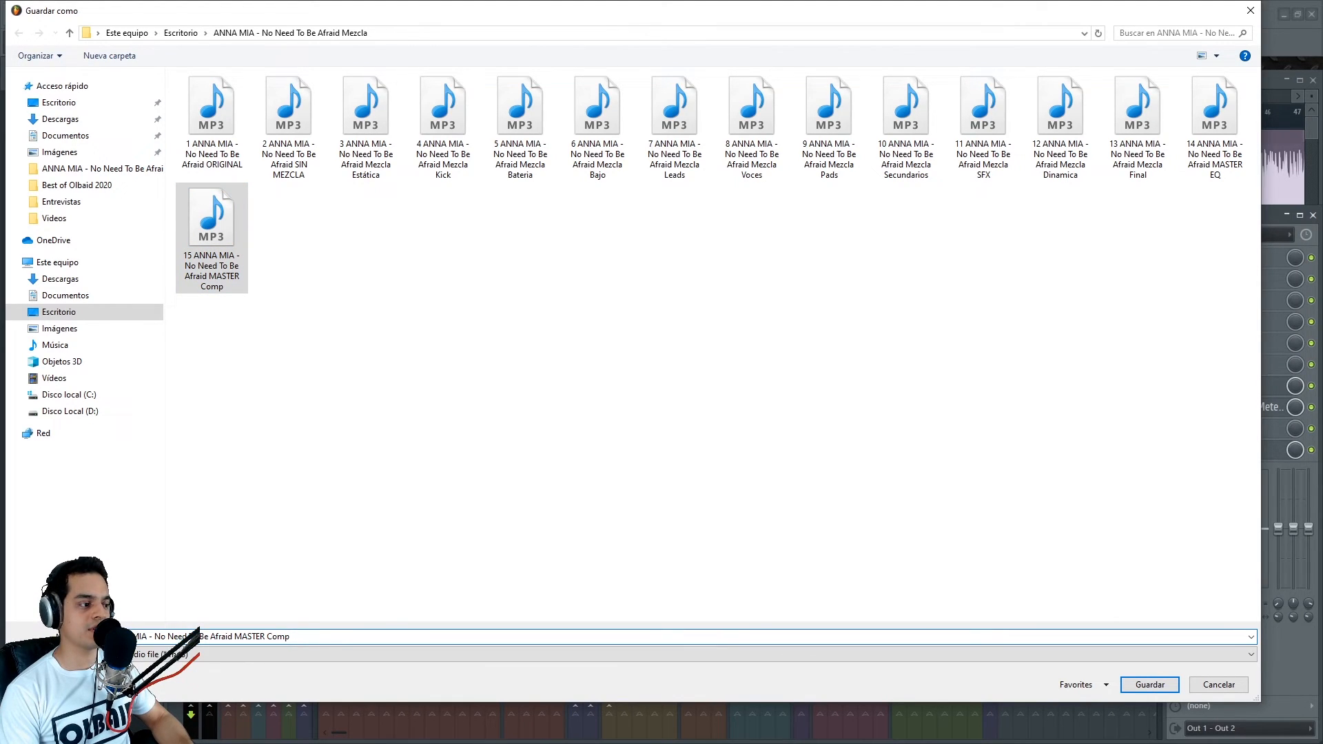
{"action": "key", "text": "BackSpace"}
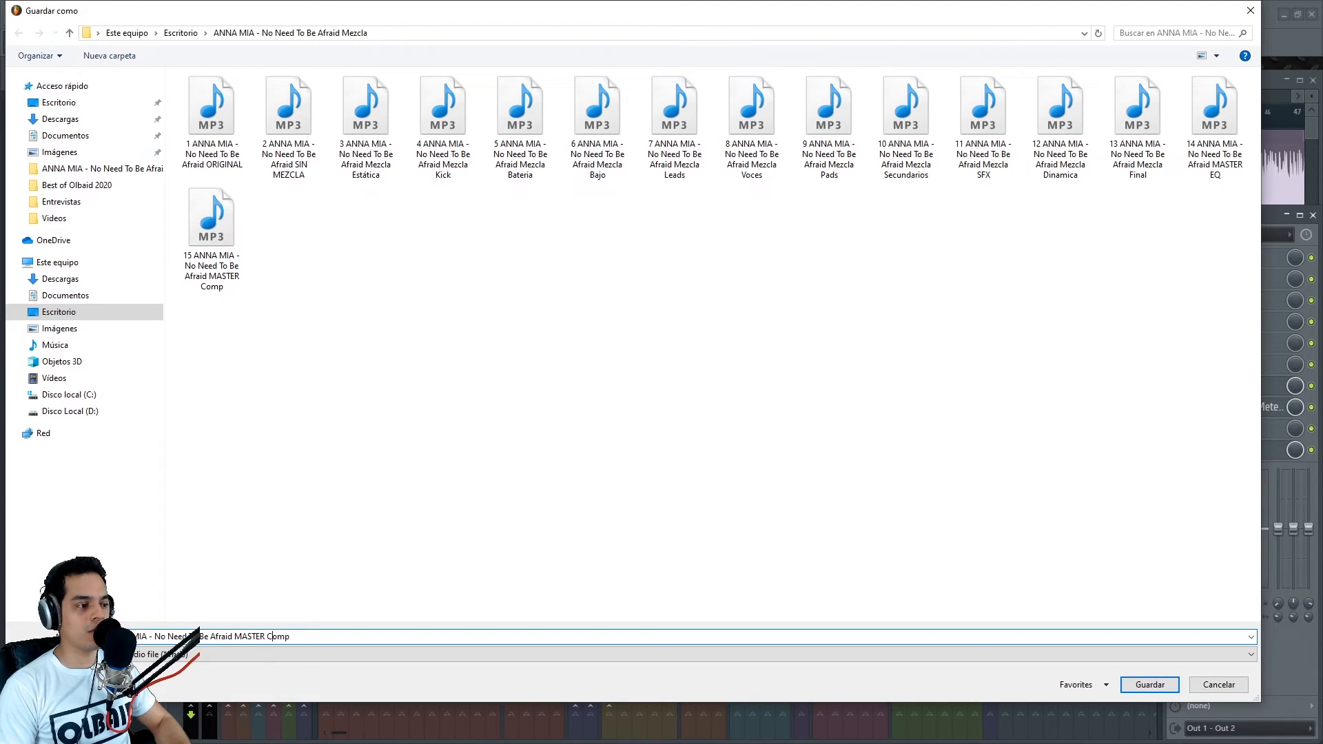
{"action": "key", "text": "Delete"}
{"action": "key", "text": "Delete"}
{"action": "key", "text": "Delete"}
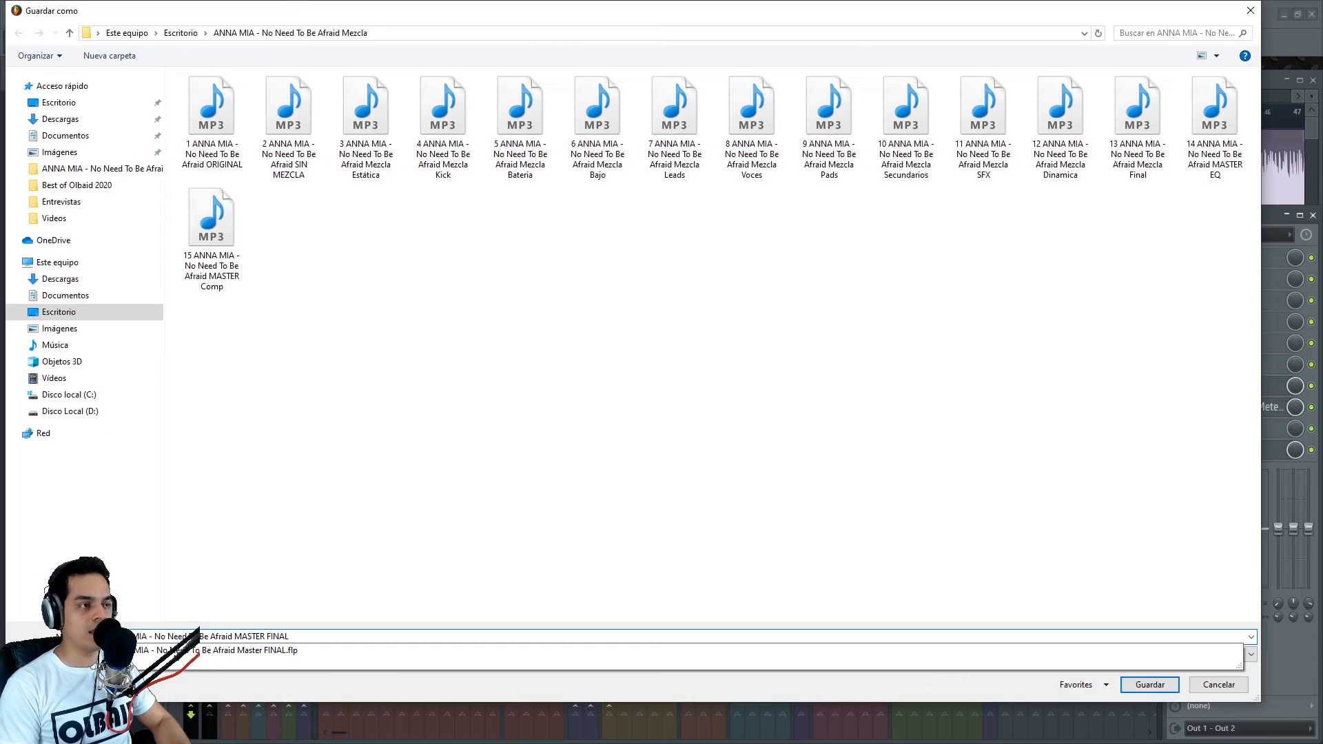
{"action": "key", "text": "Return"}
{"action": "left_click", "coordinate": [778, 569]}
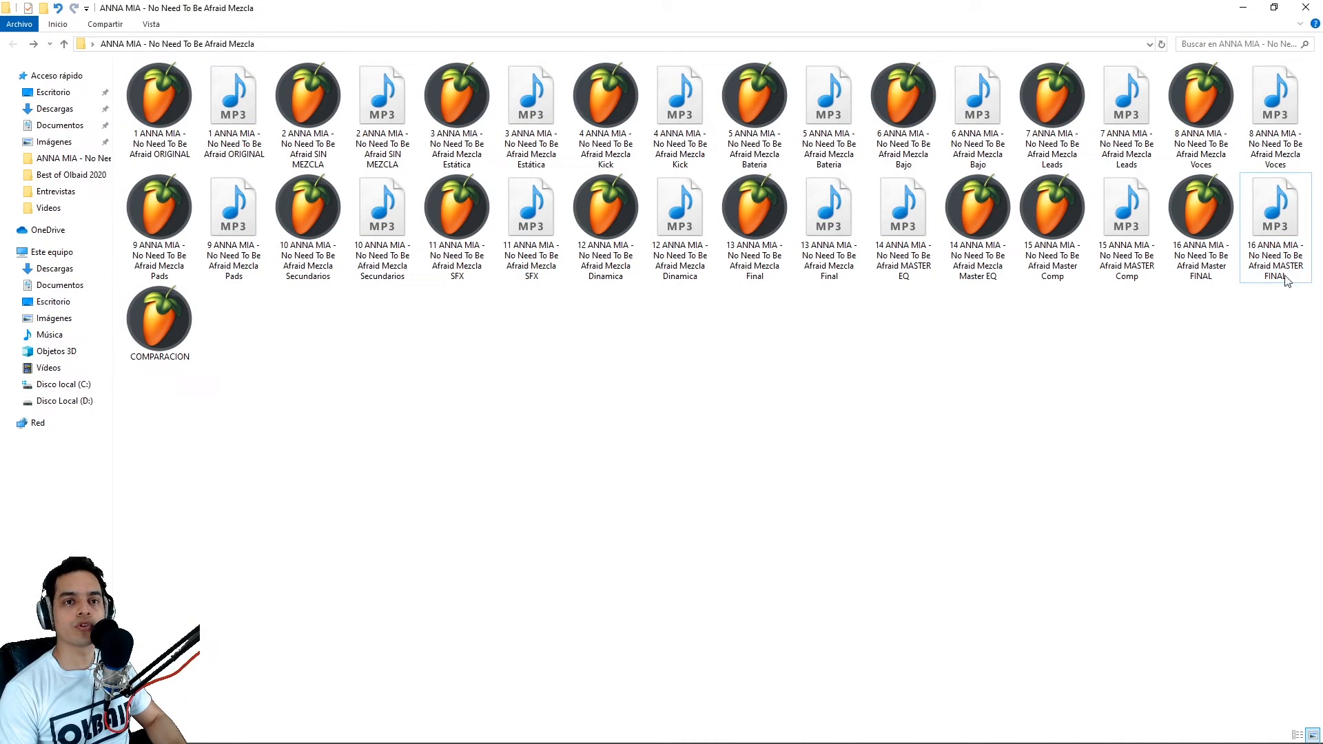
- Load the exported MASTER FINAL MP3 into the Loudness Penalty analyzer in the browser and pause its preview playback
{"action": "left_click", "coordinate": [1278, 232]}
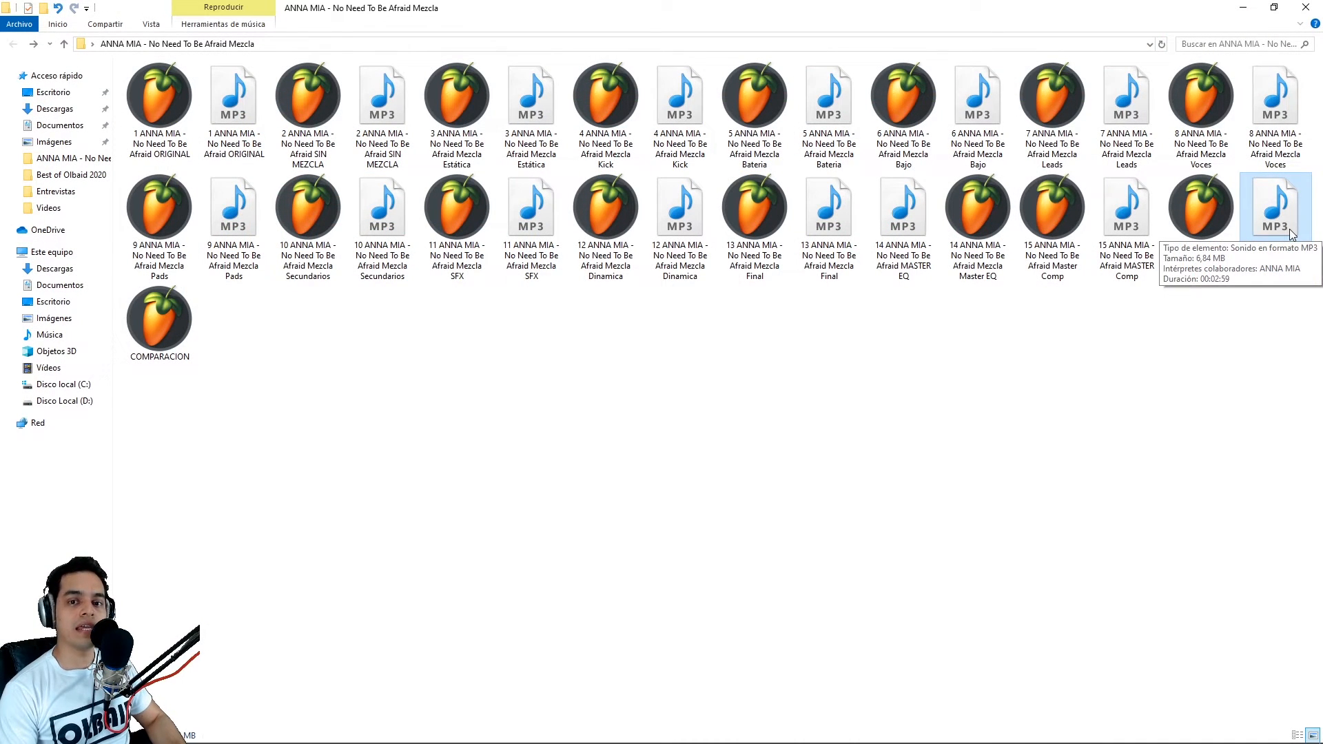
{"action": "left_click_drag", "start_coordinate": [1284, 226], "coordinate": [646, 431]}
{"action": "key", "text": "alt+Tab"}
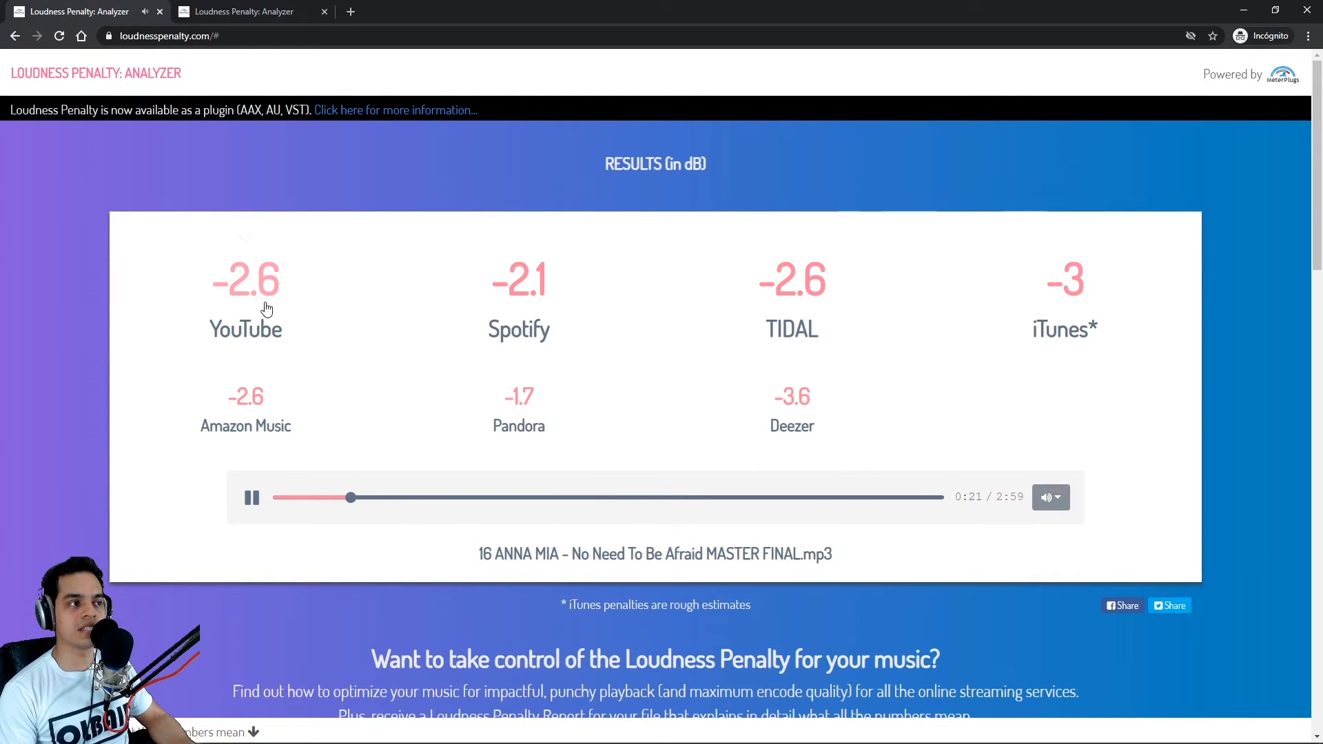
{"action": "left_click", "coordinate": [252, 499]}
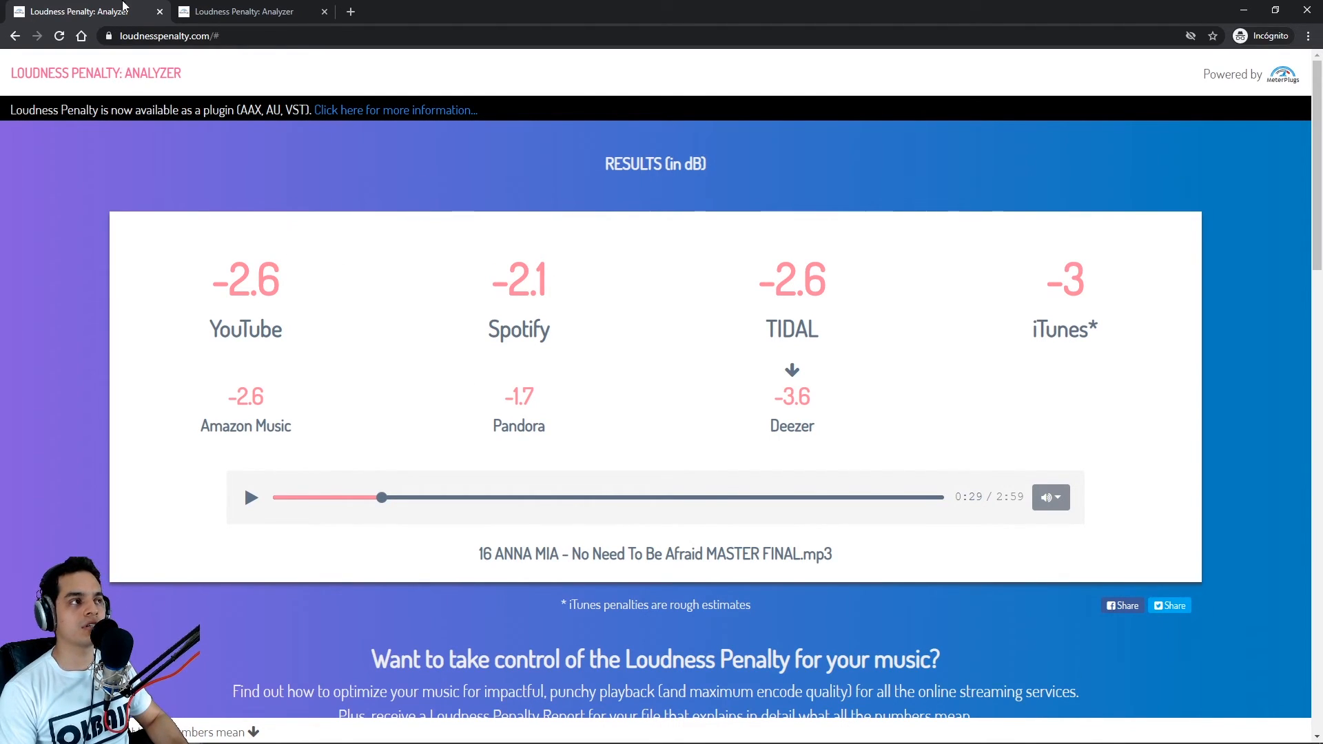
{"action": "left_click", "coordinate": [233, 9]}
{"action": "left_click", "coordinate": [148, 12]}
{"action": "left_click", "coordinate": [226, 7]}
{"action": "left_click", "coordinate": [139, 7]}
{"action": "left_click", "coordinate": [255, 8]}
{"action": "left_click", "coordinate": [143, 10]}
{"action": "left_click", "coordinate": [219, 11]}
{"action": "left_click", "coordinate": [138, 11]}
{"action": "left_click", "coordinate": [234, 11]}
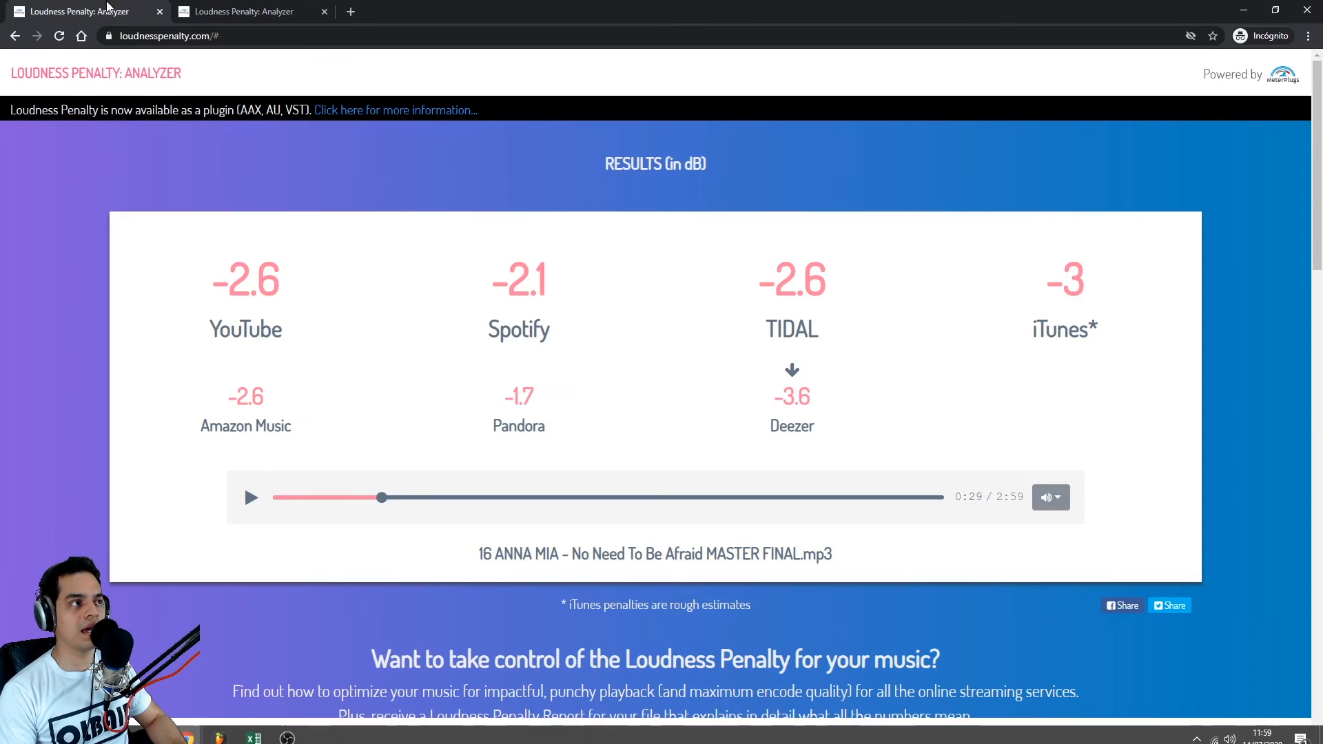
{"action": "left_click", "coordinate": [108, 8]}
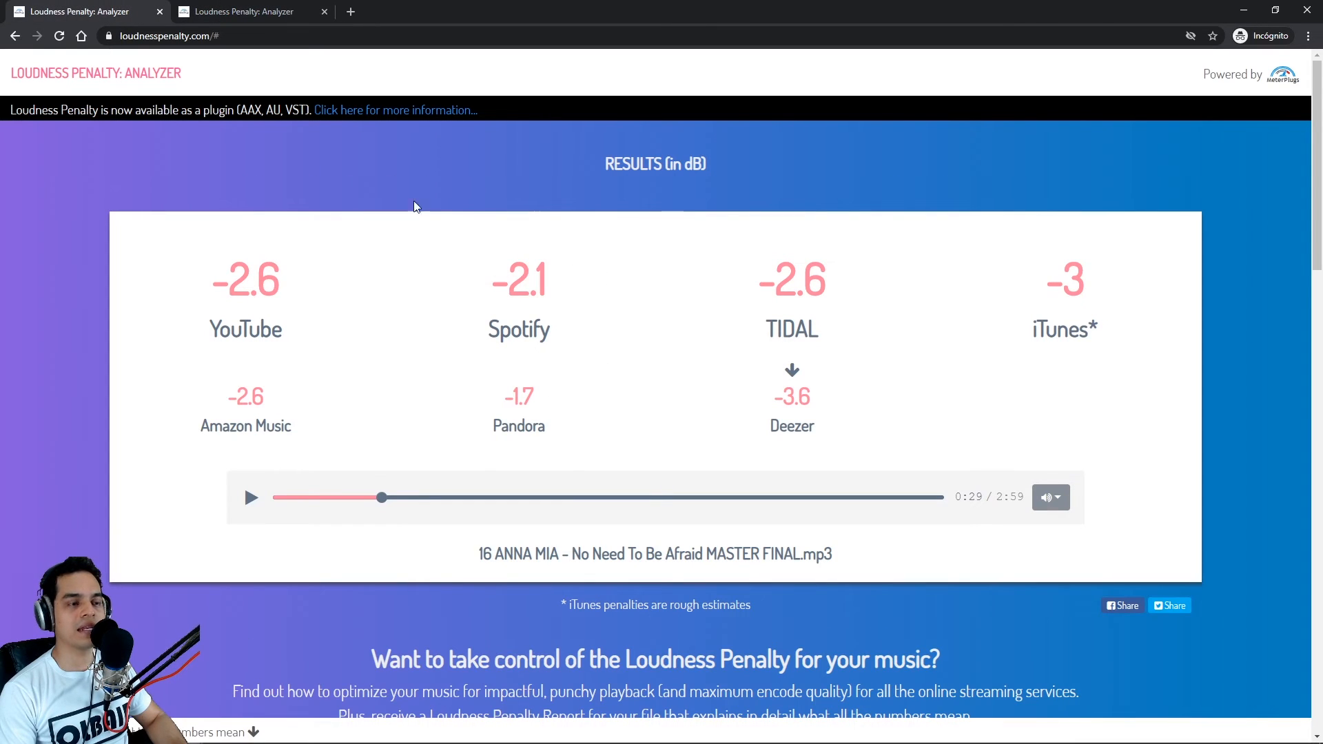
- Load the "1 ANNA MIA - No Need To Be Afraid ORIGINAL" MP3 into the second analyzer tab and return to the master's results
{"action": "left_click", "coordinate": [259, 5]}
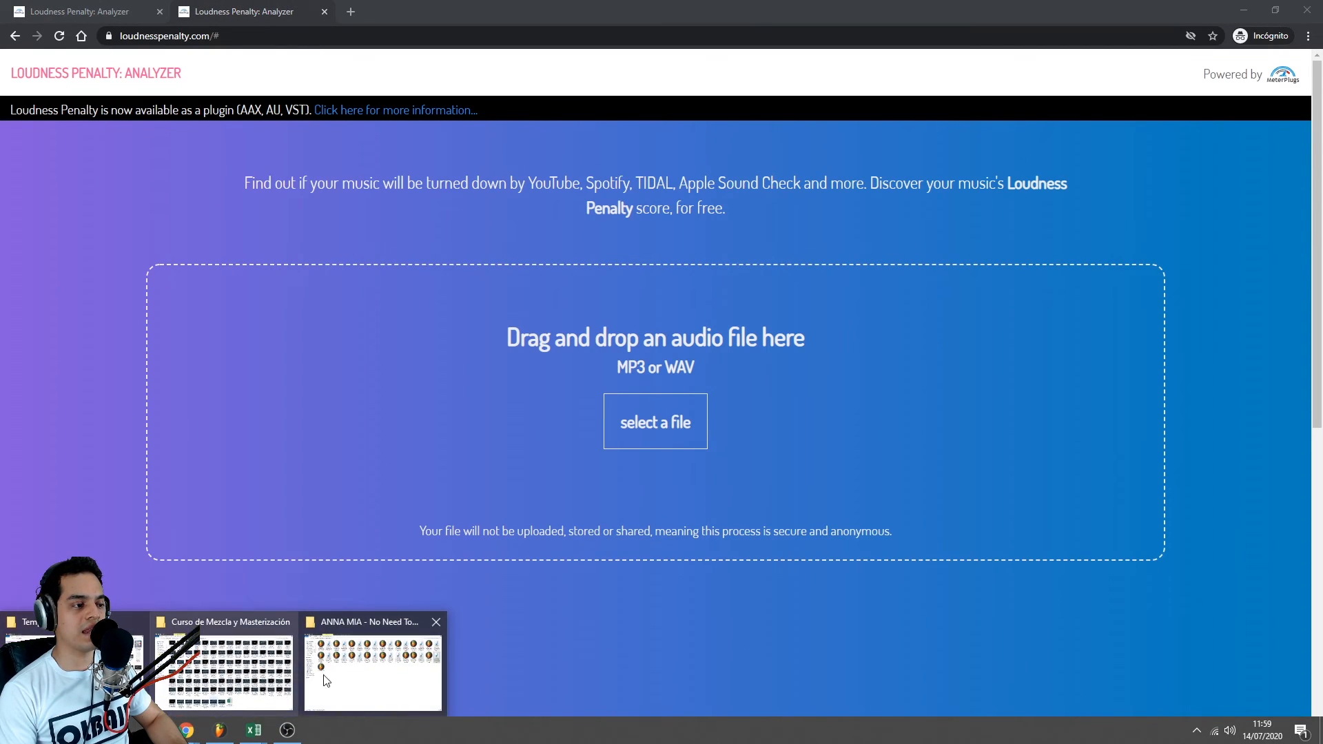
{"action": "left_click", "coordinate": [314, 682]}
{"action": "left_click", "coordinate": [253, 147]}
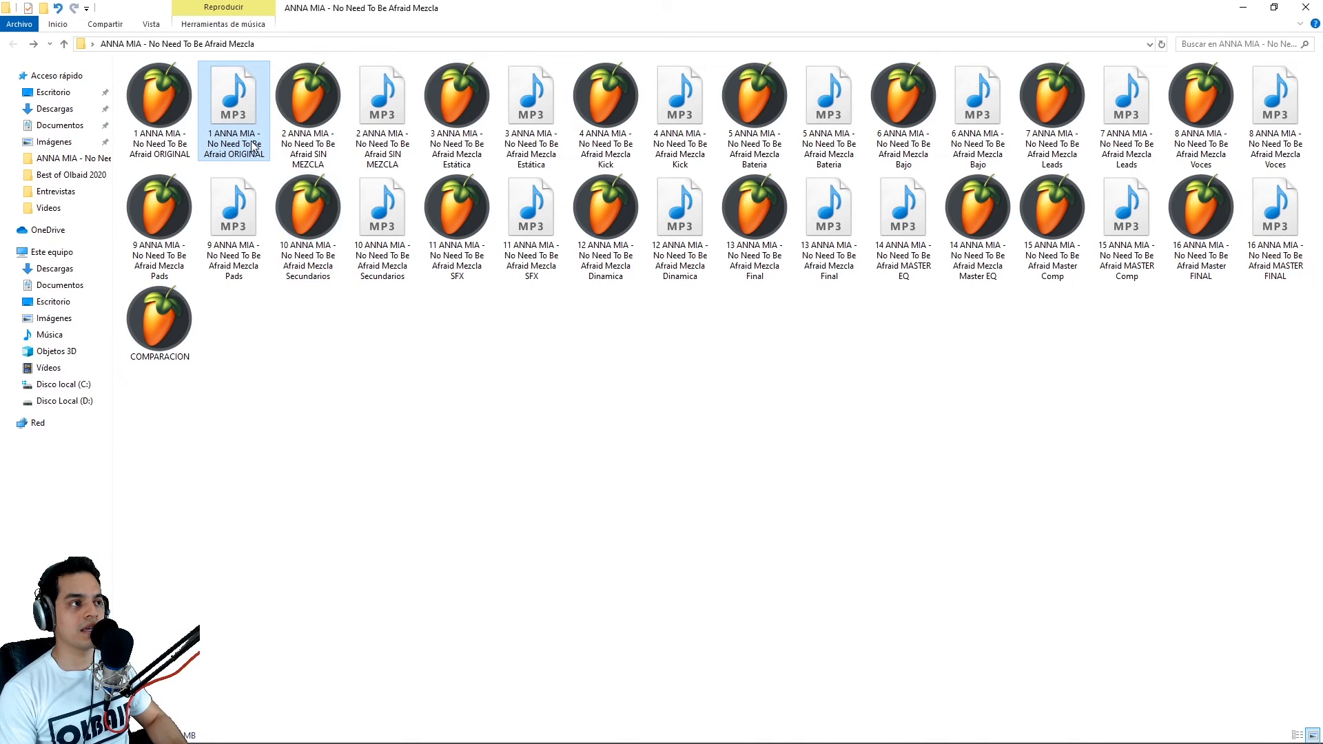
{"action": "left_click_drag", "start_coordinate": [237, 97], "coordinate": [655, 420]}
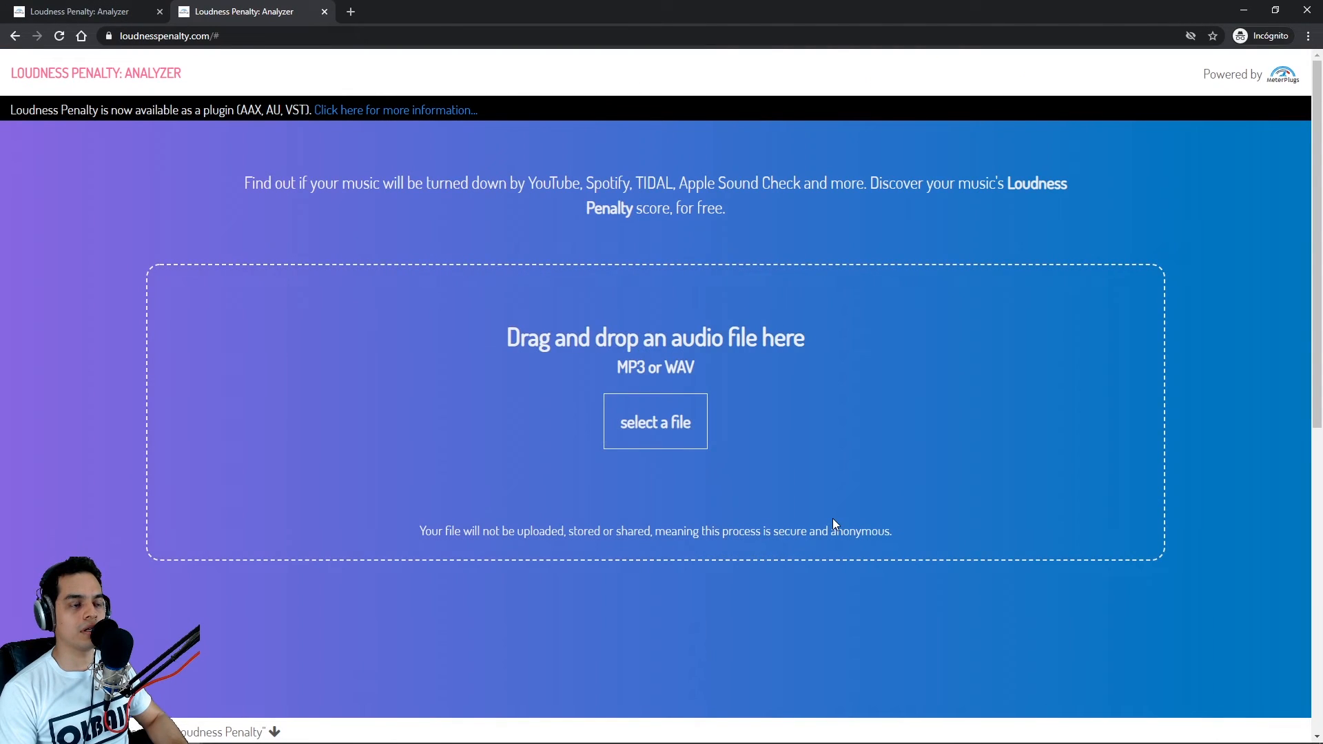
{"action": "left_click", "coordinate": [85, 6]}
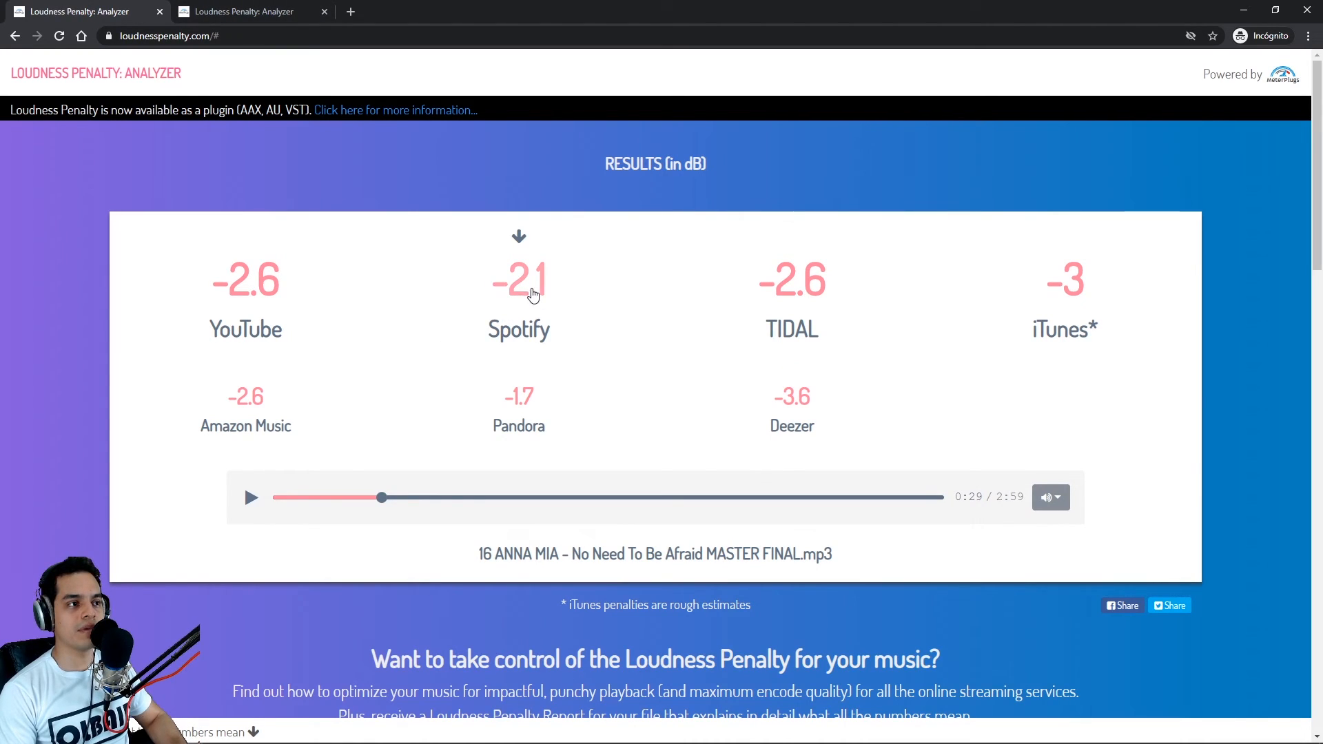
- Compare the original's loudness penalties with the master's, and play the MASTER FINAL preview from just after the one-minute mark
{"action": "left_click", "coordinate": [238, 8]}
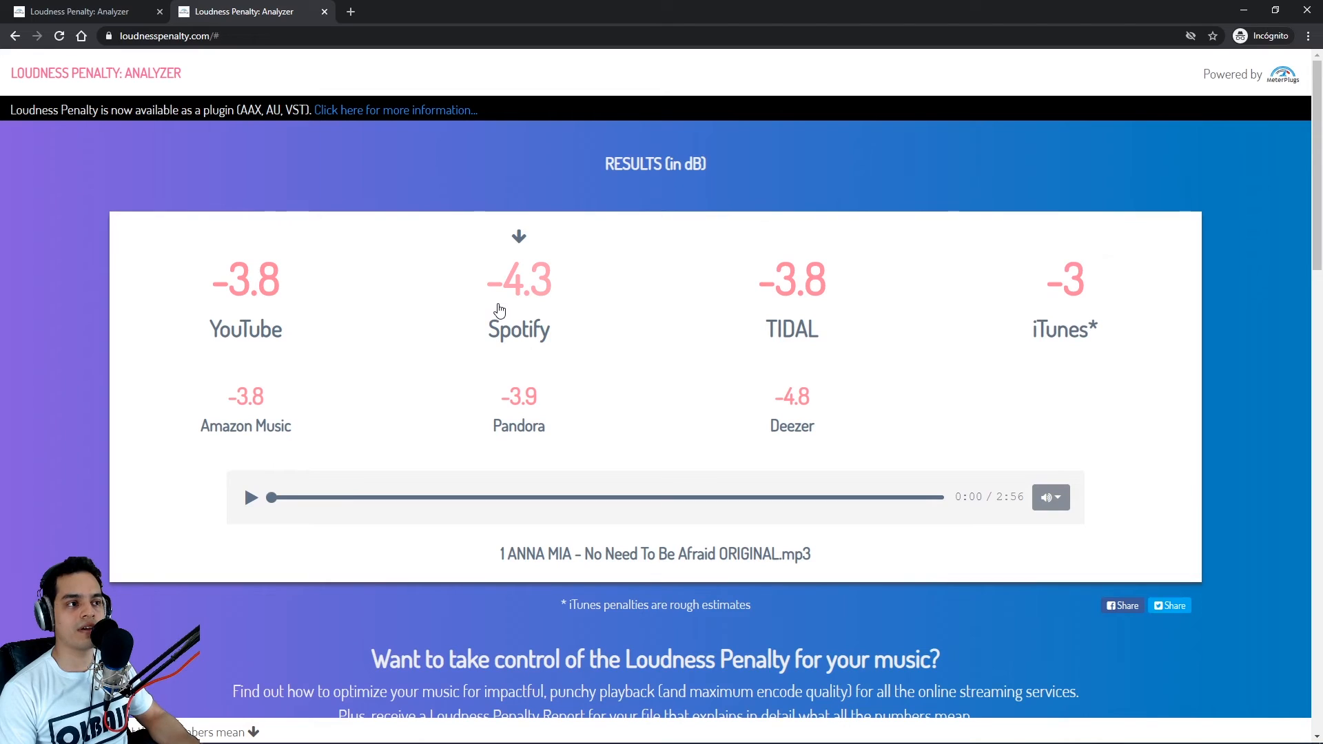
{"action": "key", "text": "ctrl+Tab"}
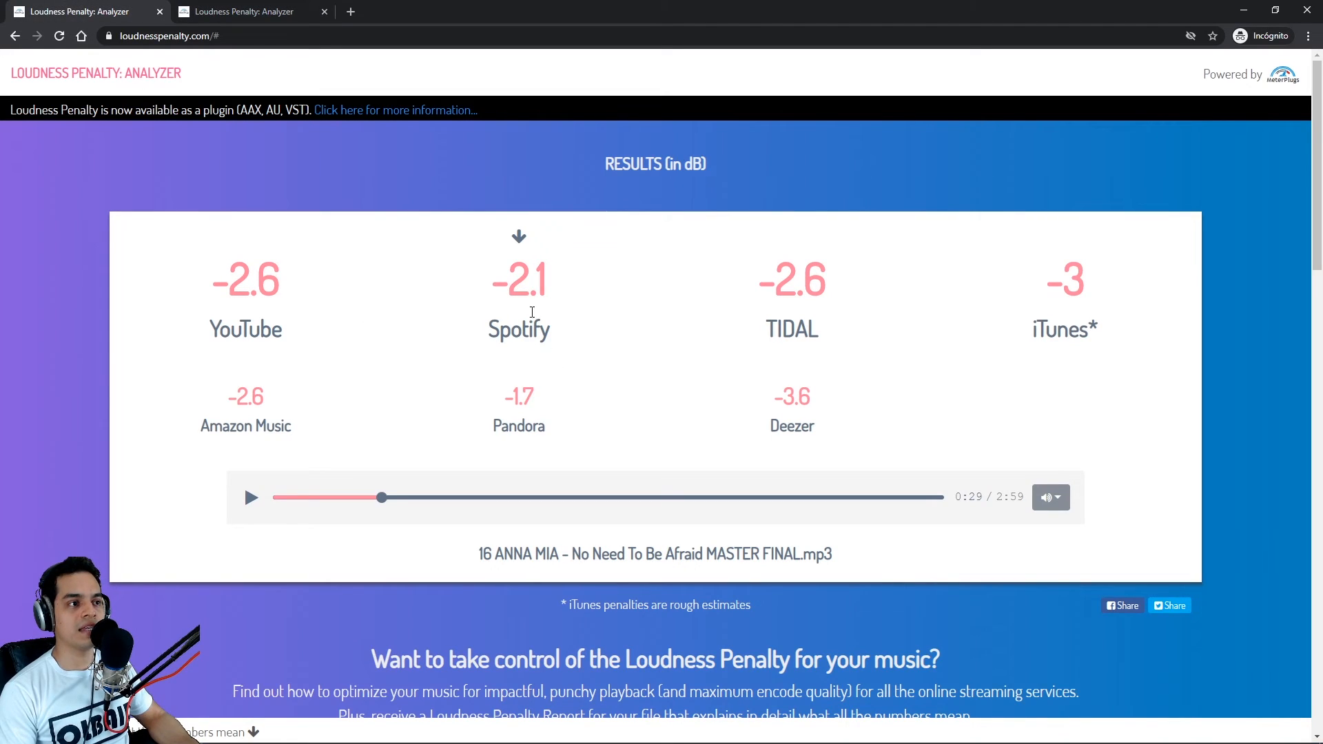
{"action": "left_click", "coordinate": [252, 498]}
{"action": "left_click", "coordinate": [517, 499]}
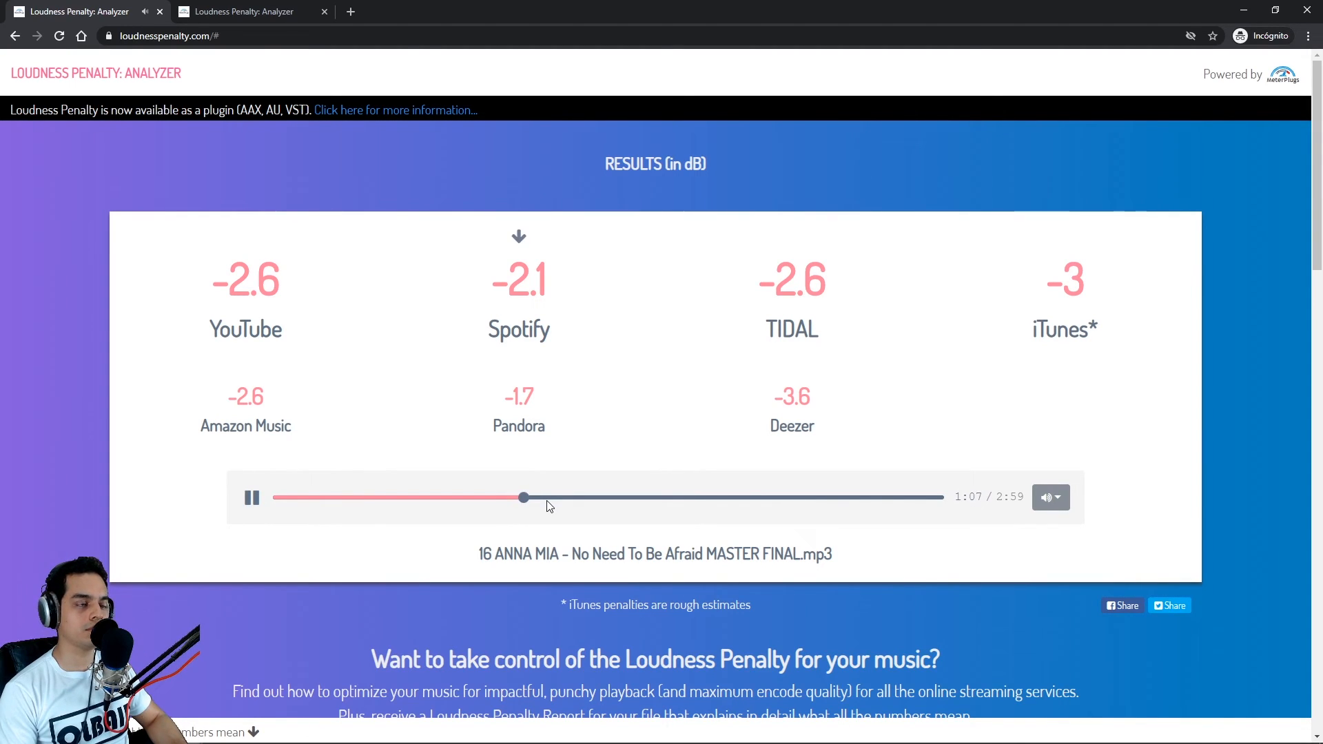
{"action": "left_click", "coordinate": [221, 13]}
{"action": "left_click", "coordinate": [114, 7]}
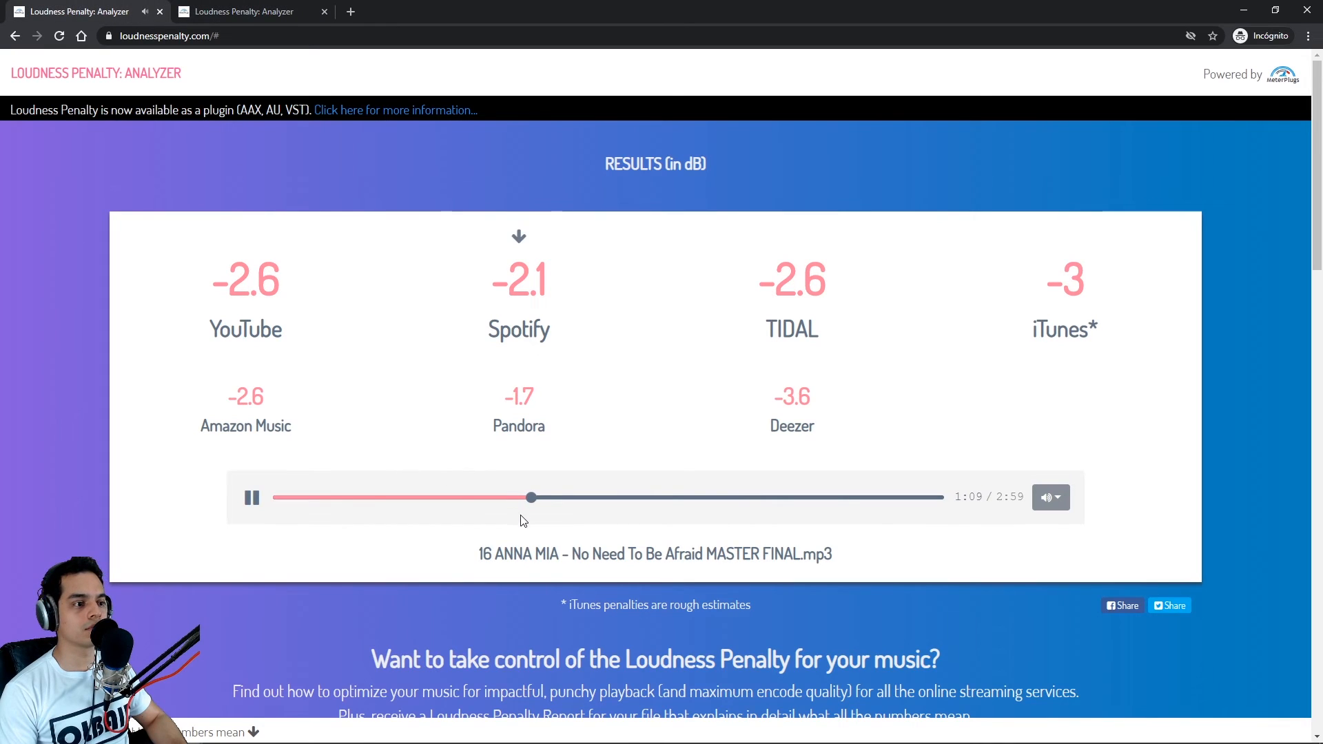
- Pause the master's preview, play the ORIGINAL song's preview from around the same section, and pause it again
{"action": "left_click", "coordinate": [252, 498]}
{"action": "key", "text": "ctrl+Tab"}
{"action": "left_click", "coordinate": [471, 497]}
{"action": "left_click", "coordinate": [250, 497]}
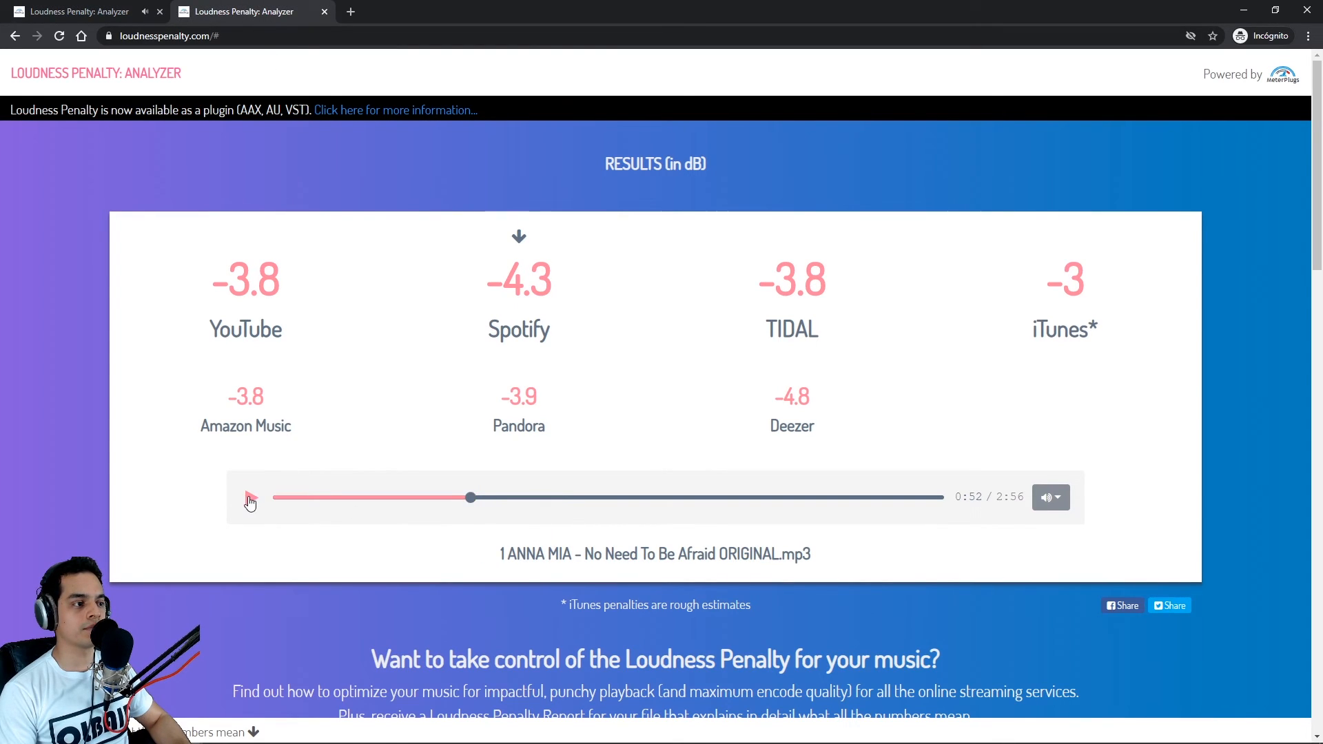
{"action": "left_click", "coordinate": [495, 498]}
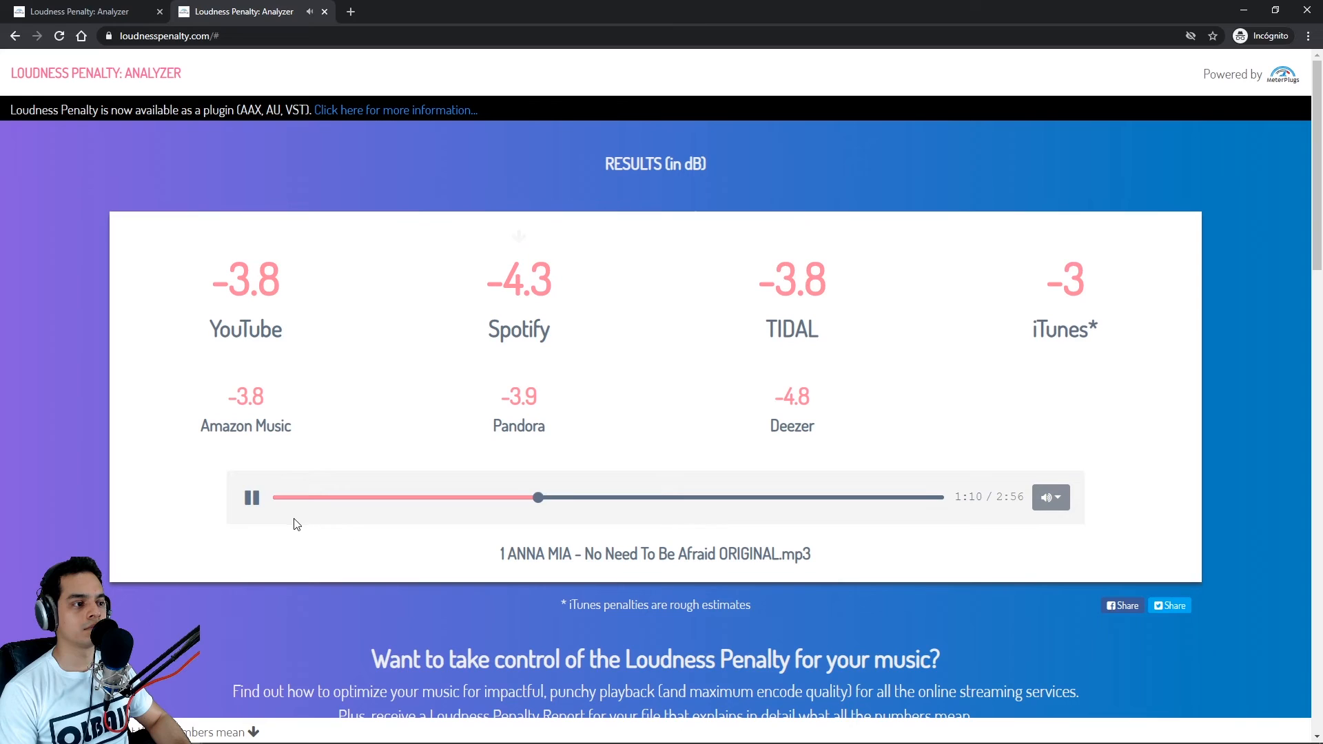
{"action": "left_click", "coordinate": [252, 502]}
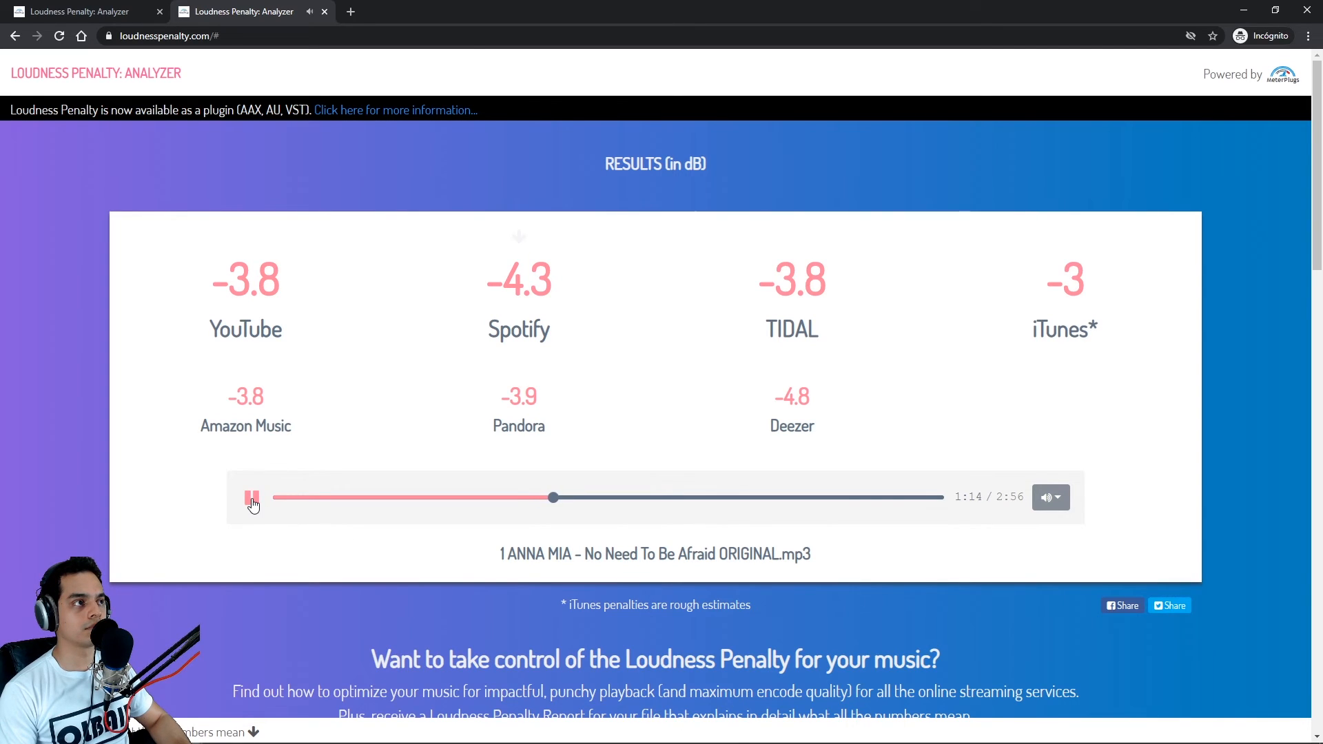
- Alternate short previews of the MASTER FINAL and ORIGINAL songs to compare them by ear, and stop playback
{"action": "left_click", "coordinate": [128, 11]}
{"action": "left_click", "coordinate": [253, 500]}
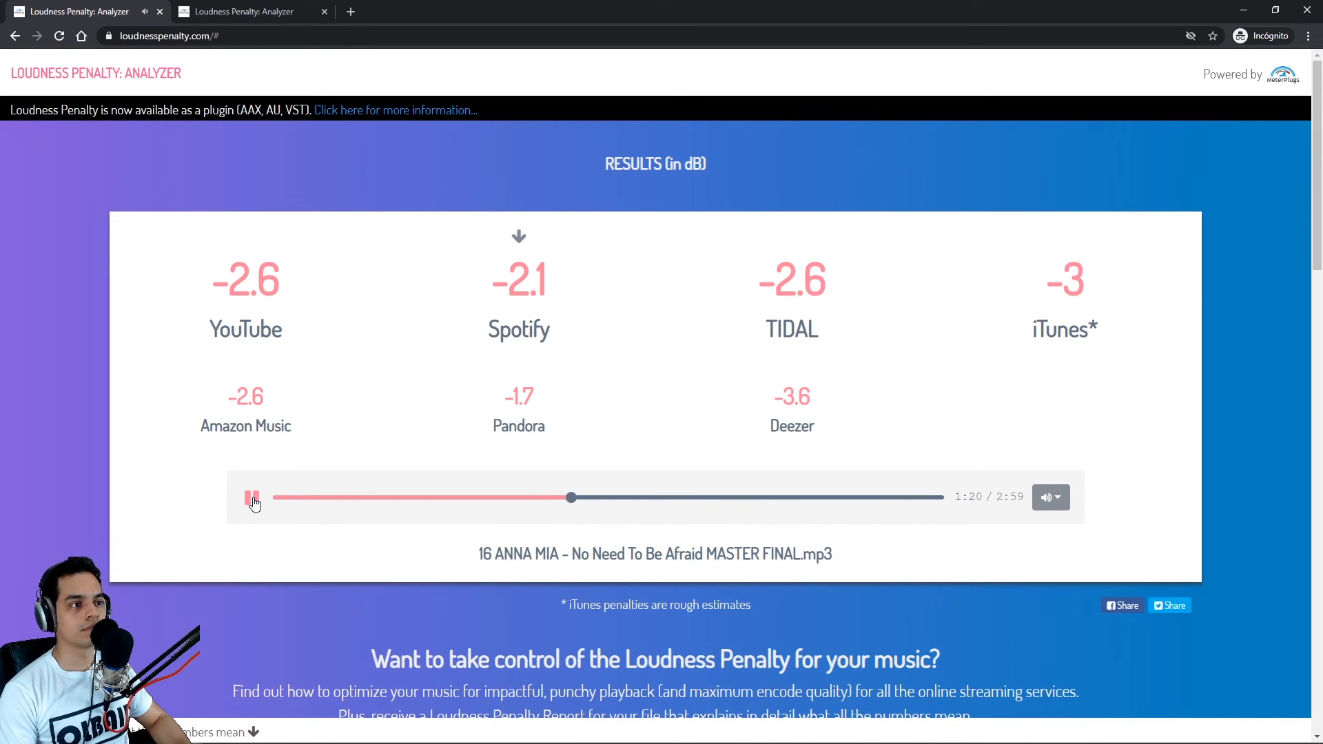
{"action": "left_click", "coordinate": [252, 500]}
{"action": "key", "text": "ctrl+Tab"}
{"action": "left_click", "coordinate": [252, 500]}
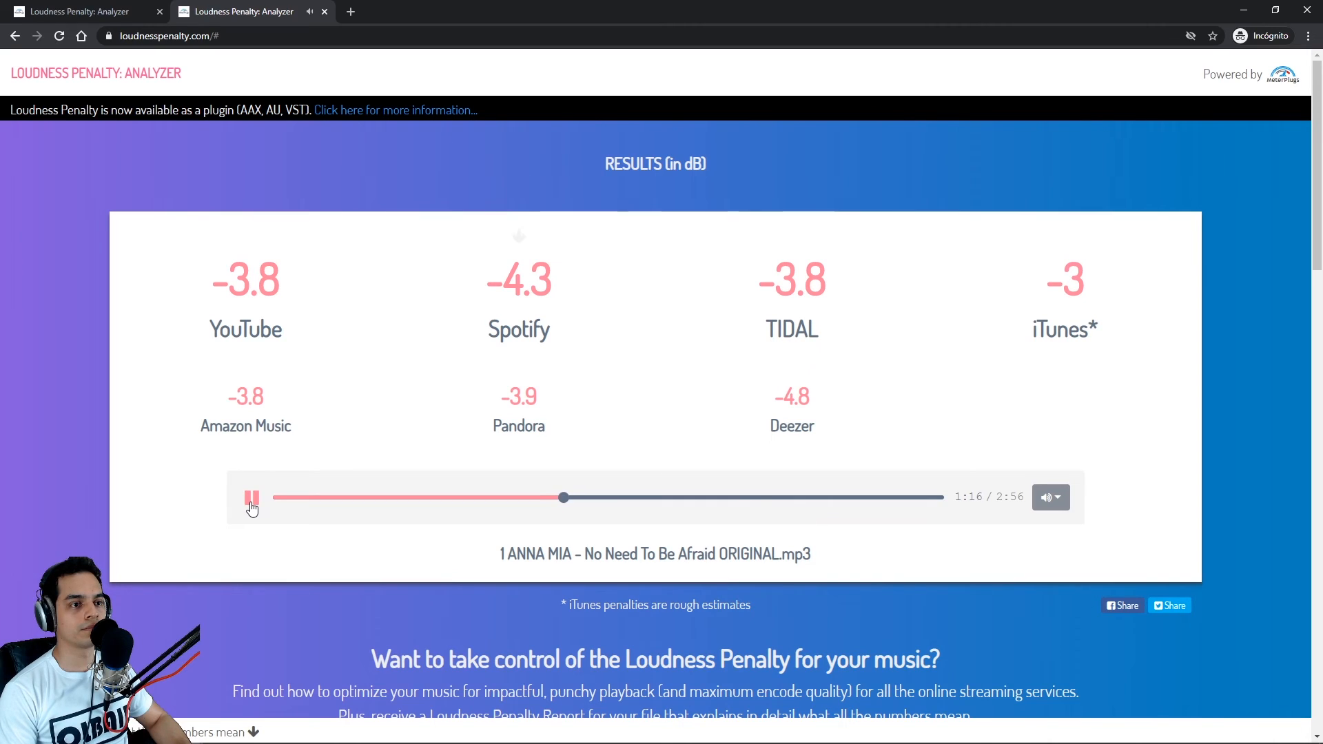
{"action": "left_click", "coordinate": [250, 500]}
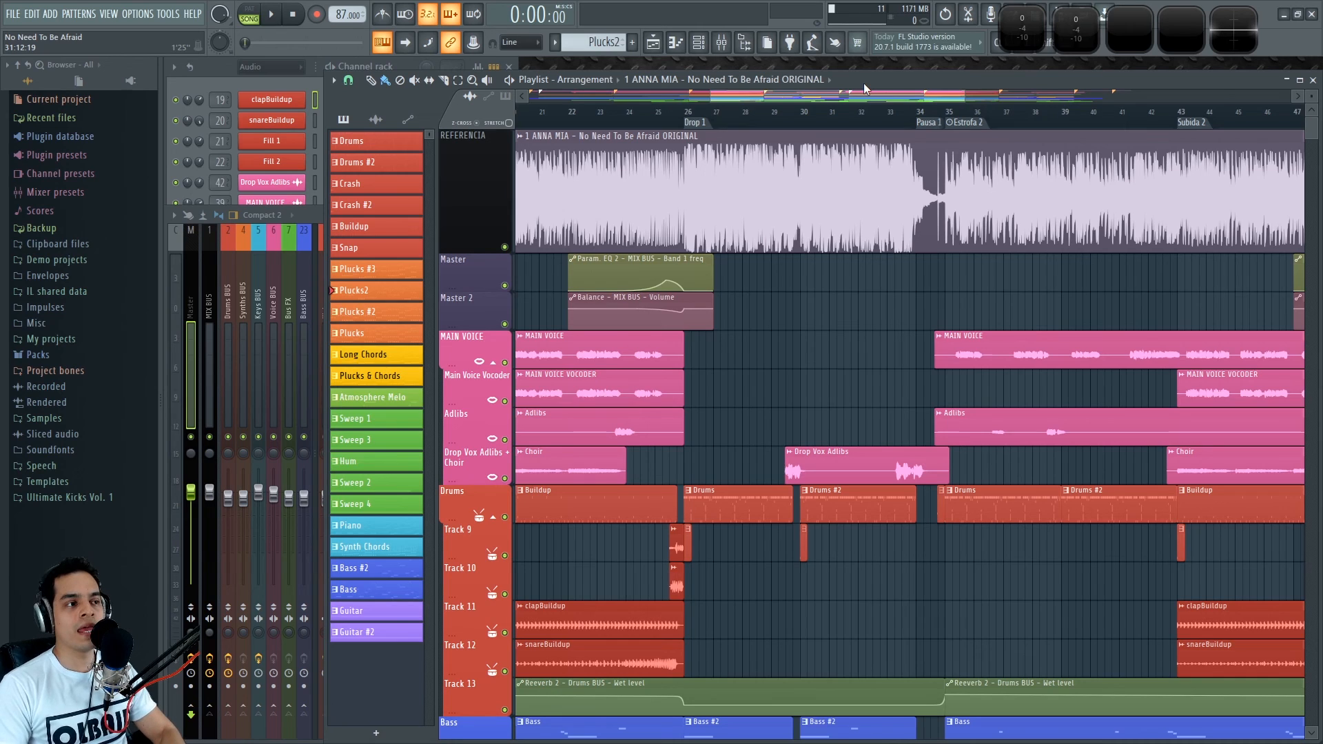
- In FL Studio, view the full mixer and set the playlist's playback position to the Drop 1 marker at bar 26
{"action": "key", "text": "F9"}
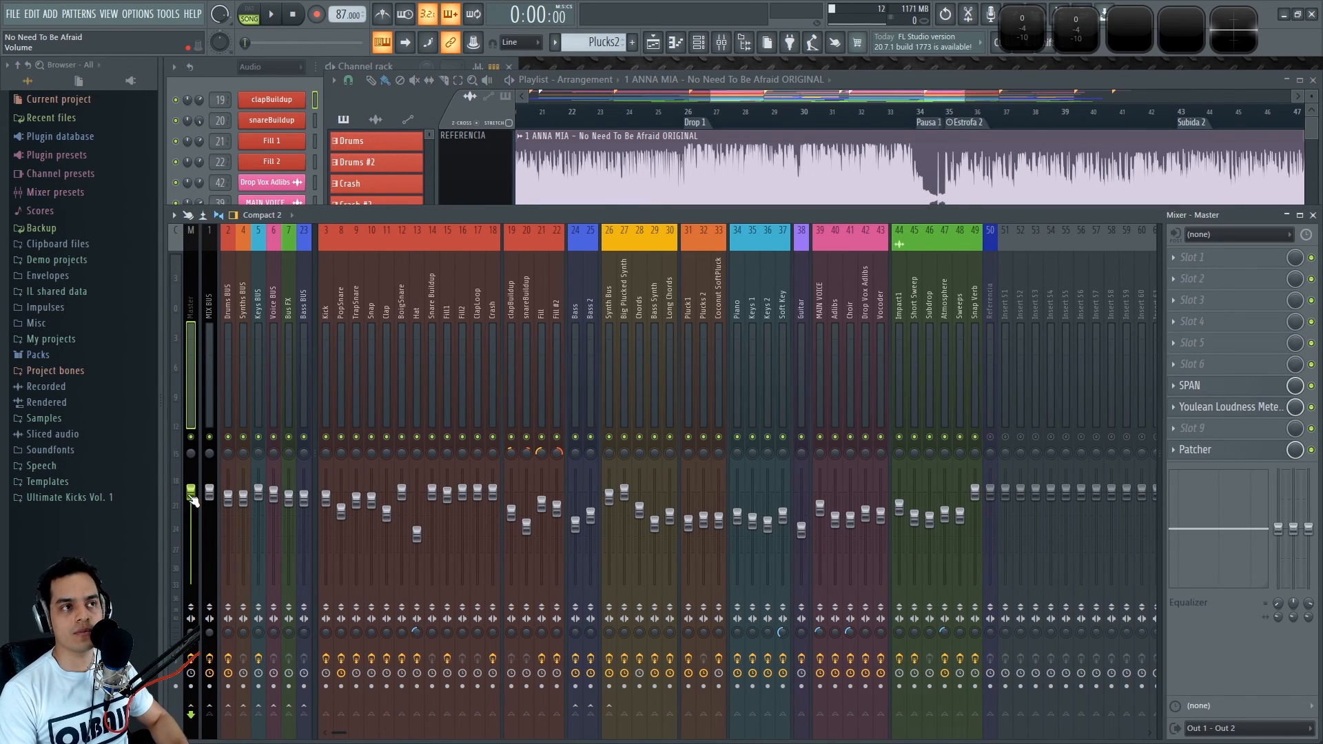
{"action": "left_click", "coordinate": [812, 97]}
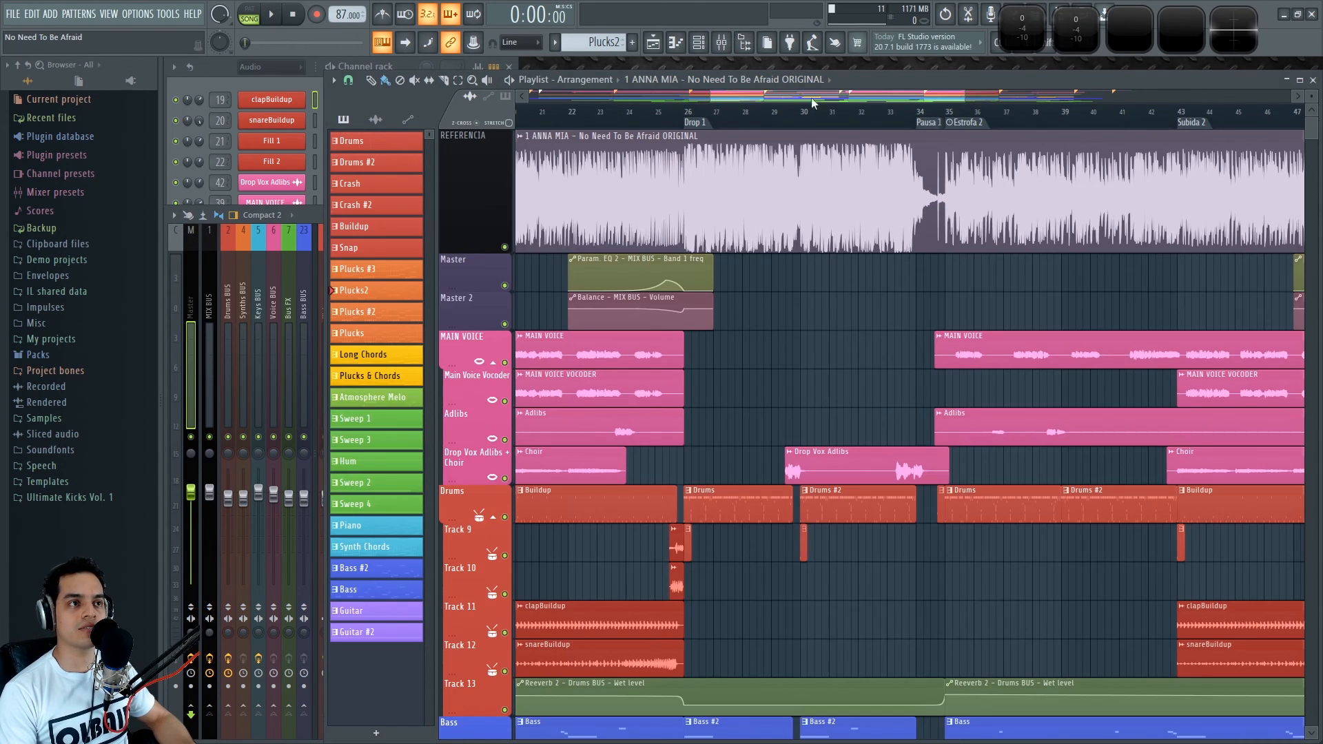
{"action": "left_click", "coordinate": [690, 118]}
{"action": "scroll", "coordinate": [750, 354], "scroll_direction": "up", "scroll_amount": 2}
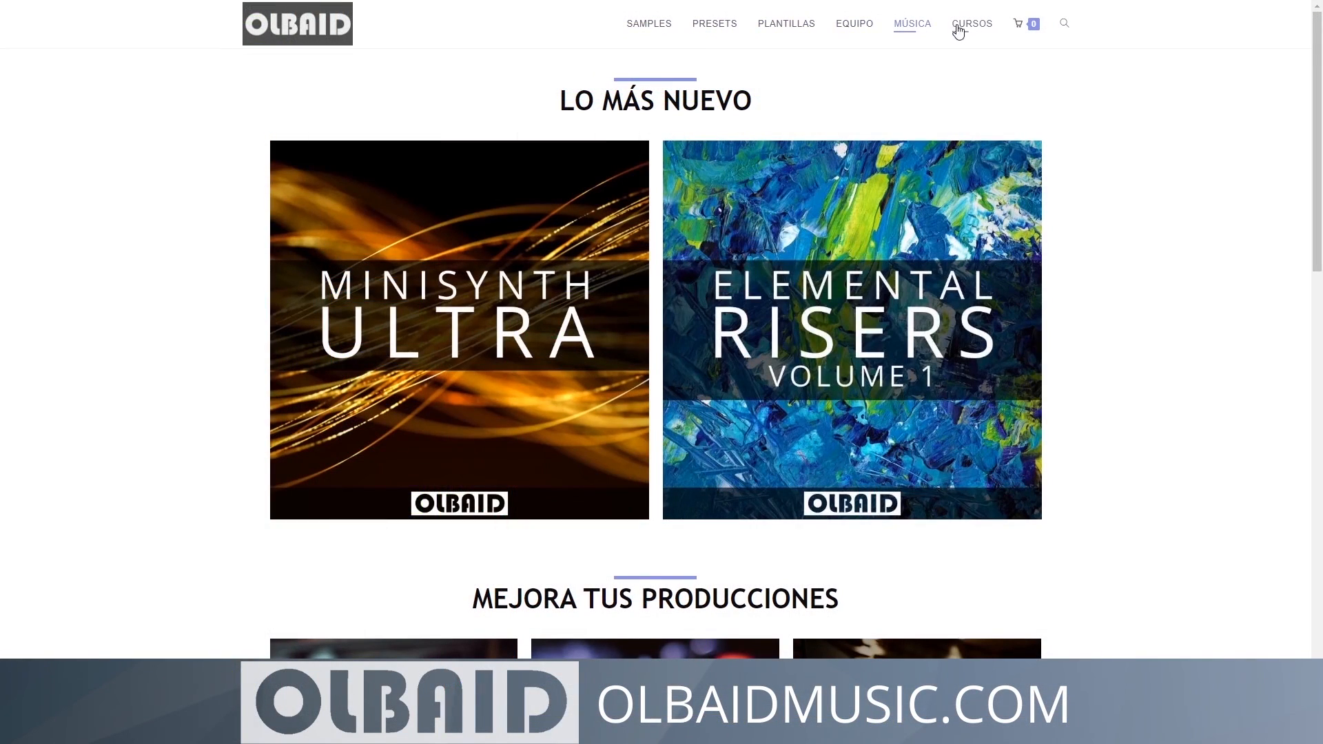
{"action": "scroll", "coordinate": [1131, 213], "scroll_direction": "down", "scroll_amount": 4}
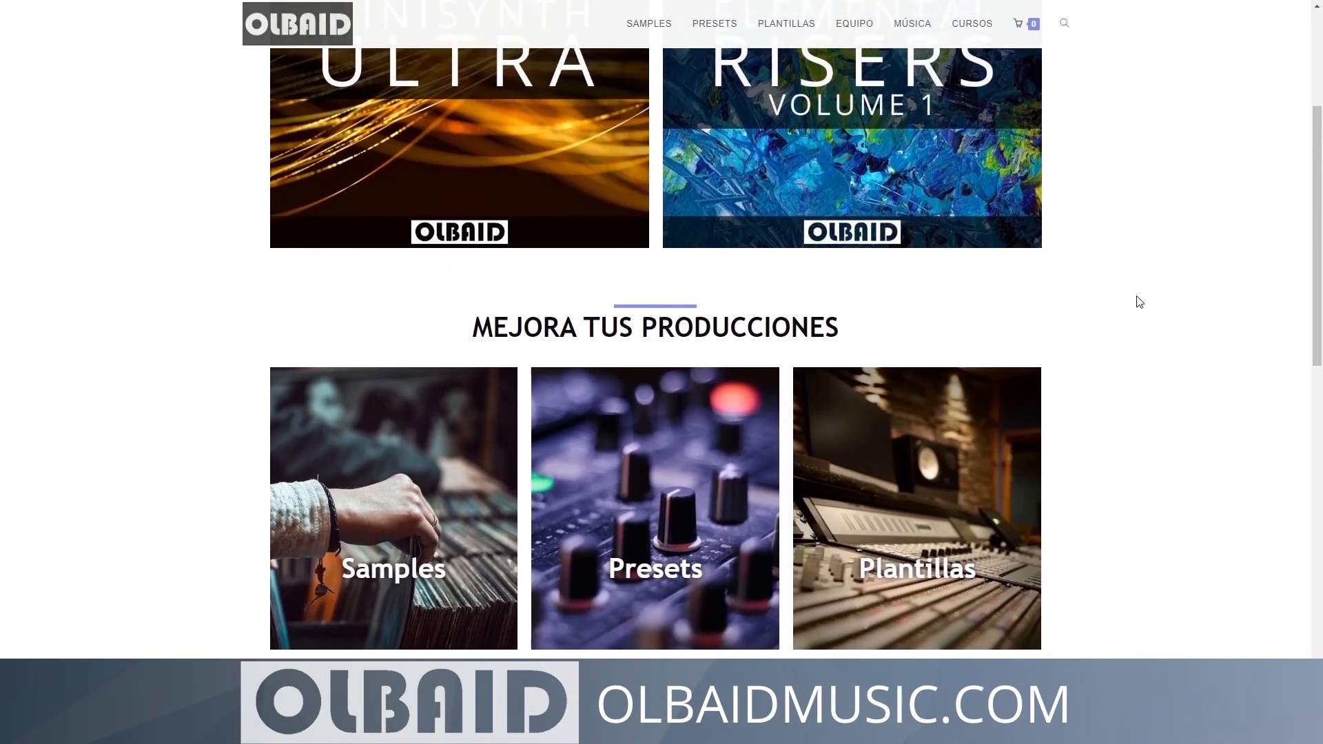
{"action": "scroll", "coordinate": [1139, 302], "scroll_direction": "down", "scroll_amount": 7}
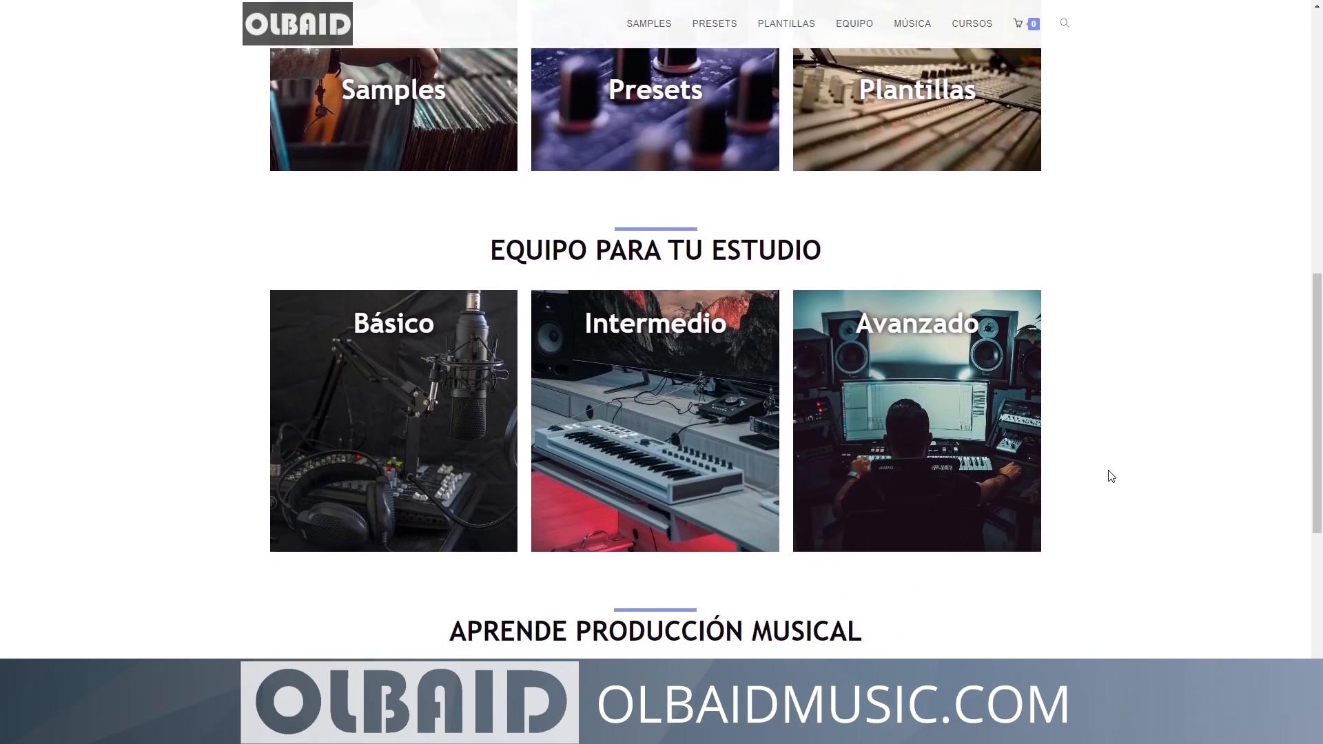
{"action": "scroll", "coordinate": [1111, 477], "scroll_direction": "down", "scroll_amount": 3}
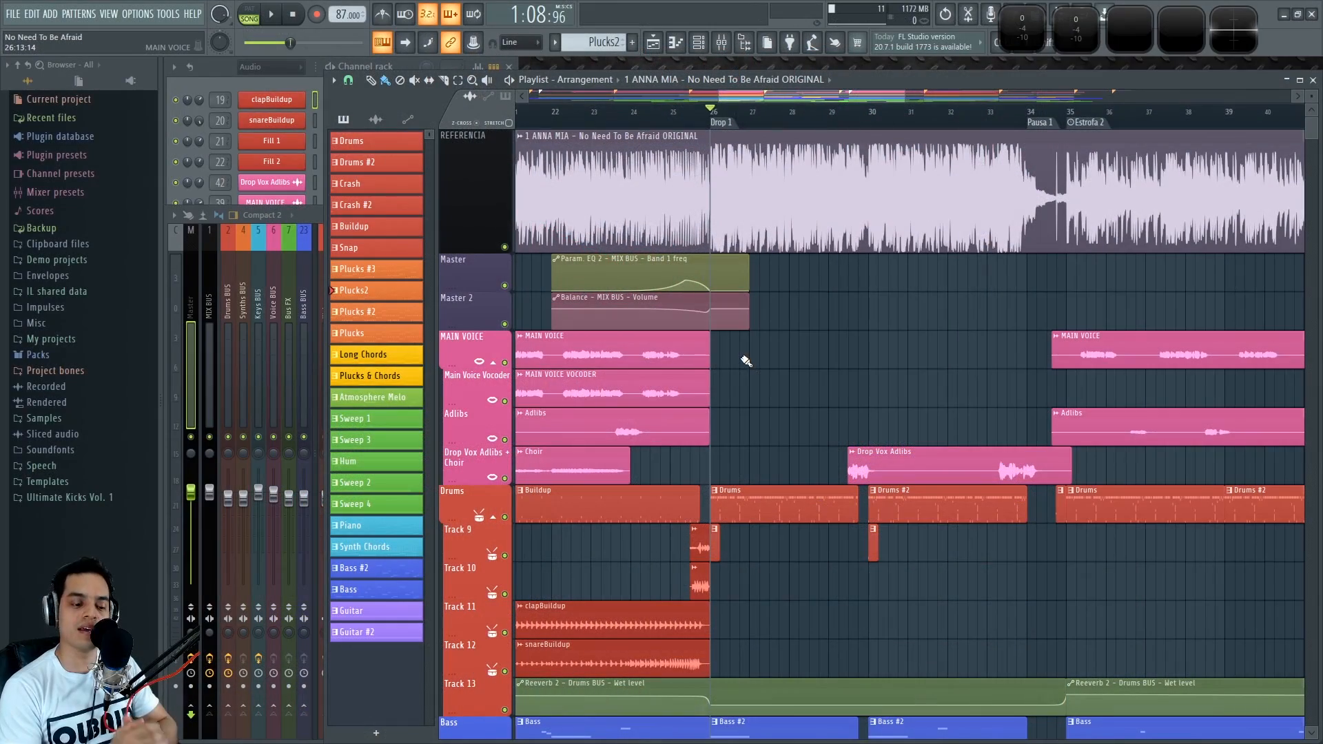